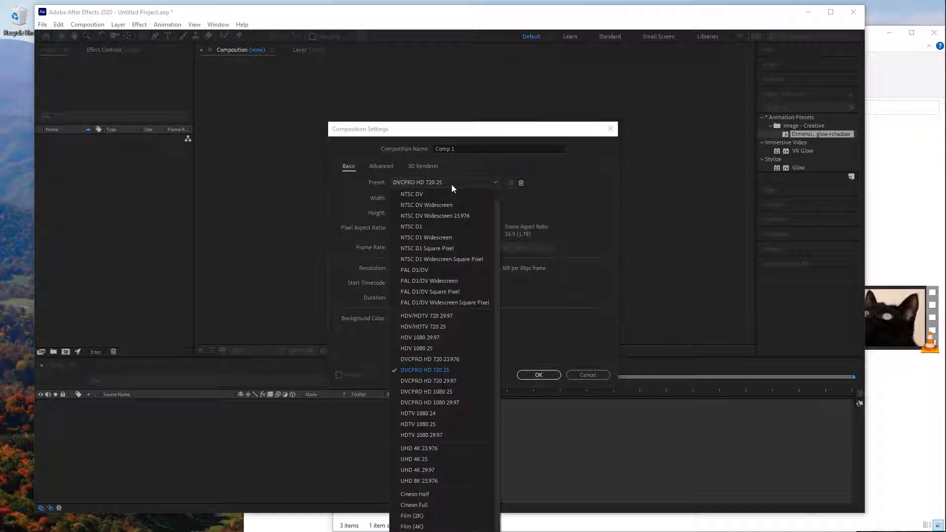
Create the new composition Comp 1 with the DVCPRO HD 1080 29.97 preset.
click(476, 342)
click(530, 374)
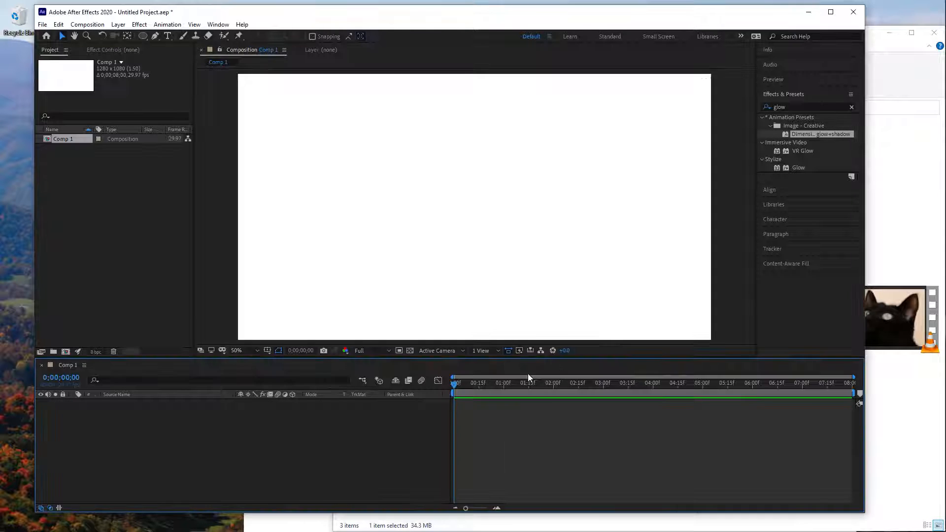
Import the space image and both cat videos from the roto videos folder, and add Video of Black Cat to Comp 1.
click(879, 53)
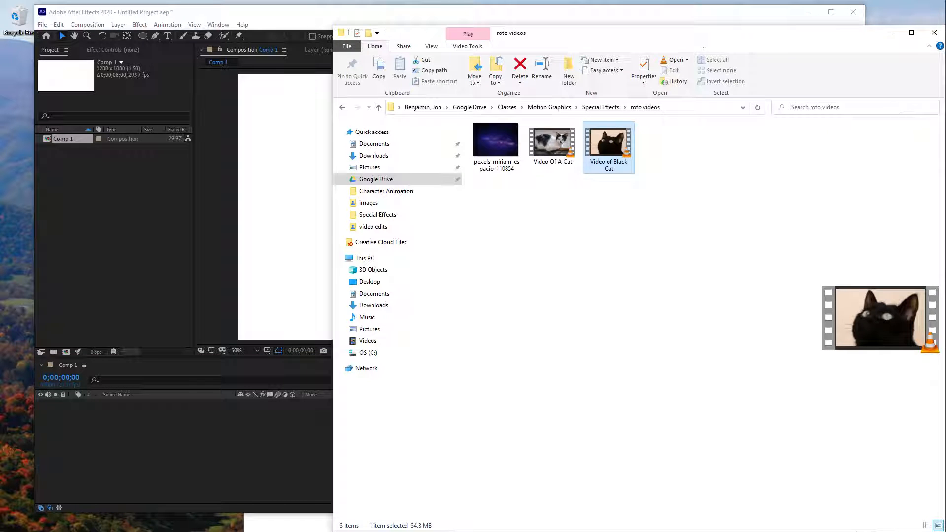
drag(801, 148, 619, 196)
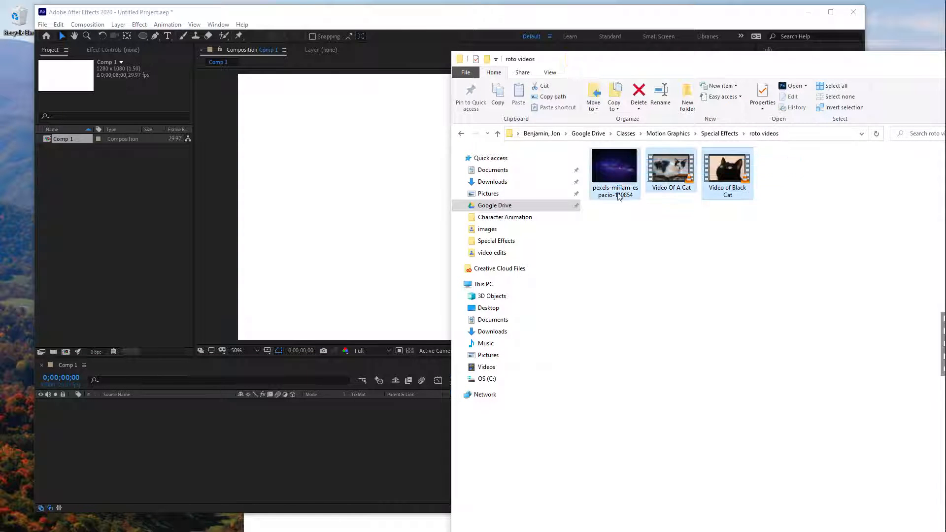
drag(616, 160, 466, 234)
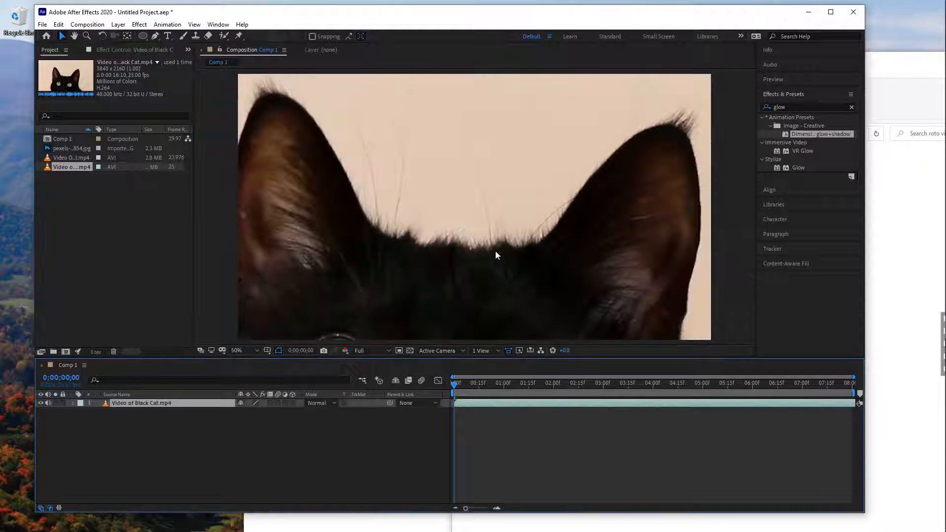
Fit the Video of Black Cat layer to the composition's full frame.
scroll(496, 252, down, 4)
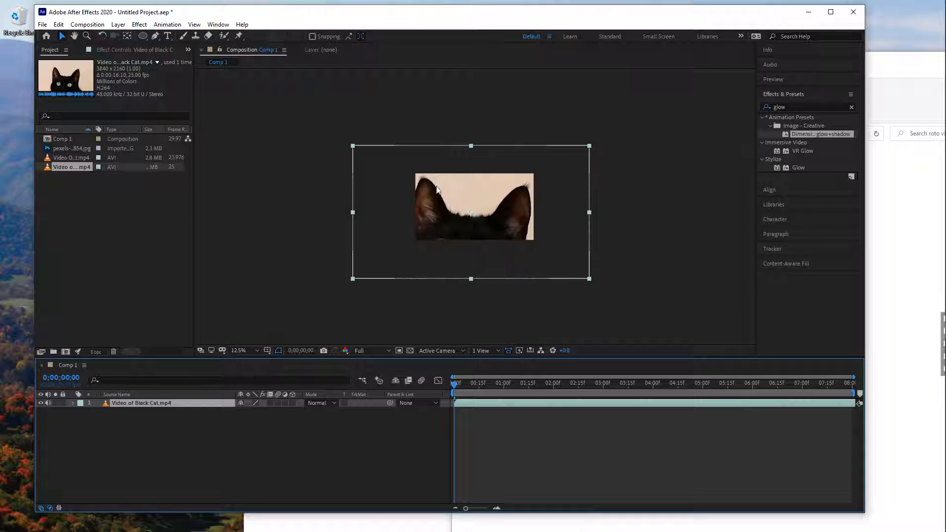
scroll(494, 199, up, 2)
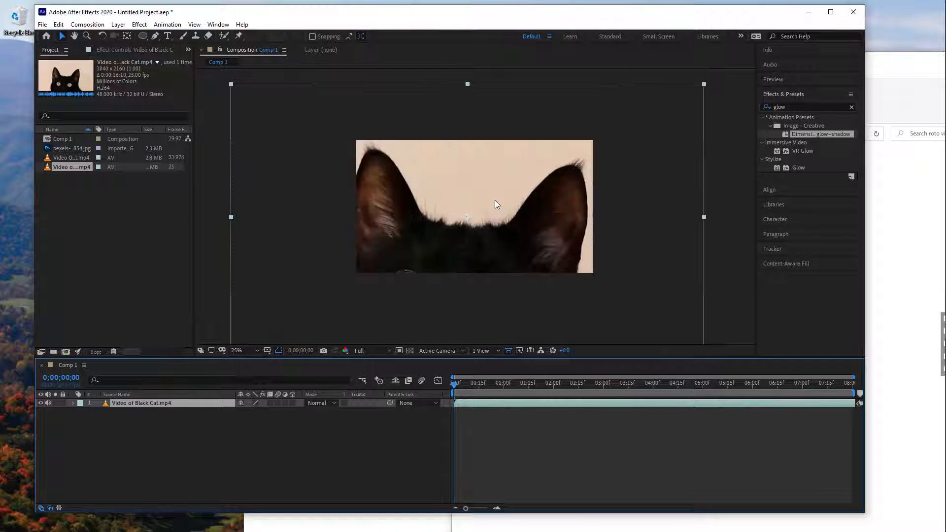
drag(494, 200, 501, 177)
right_click(526, 188)
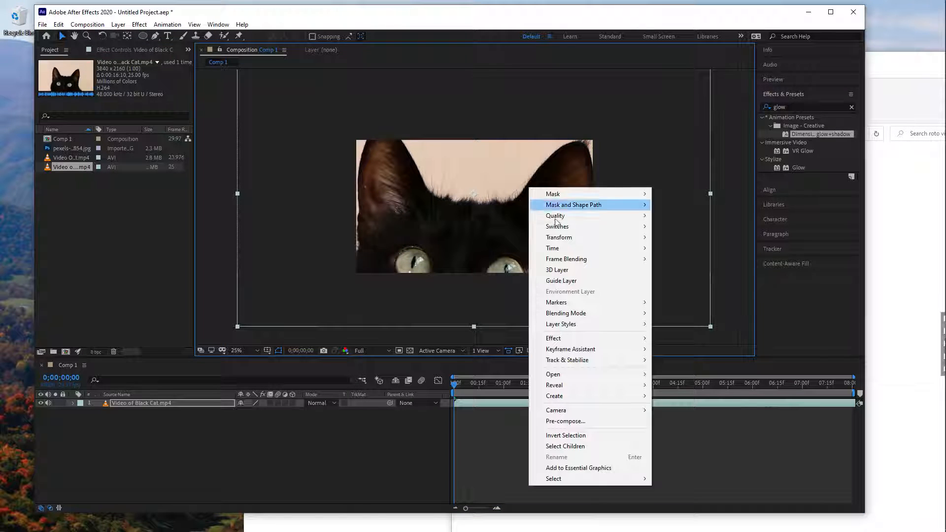
mouse_move(568, 239)
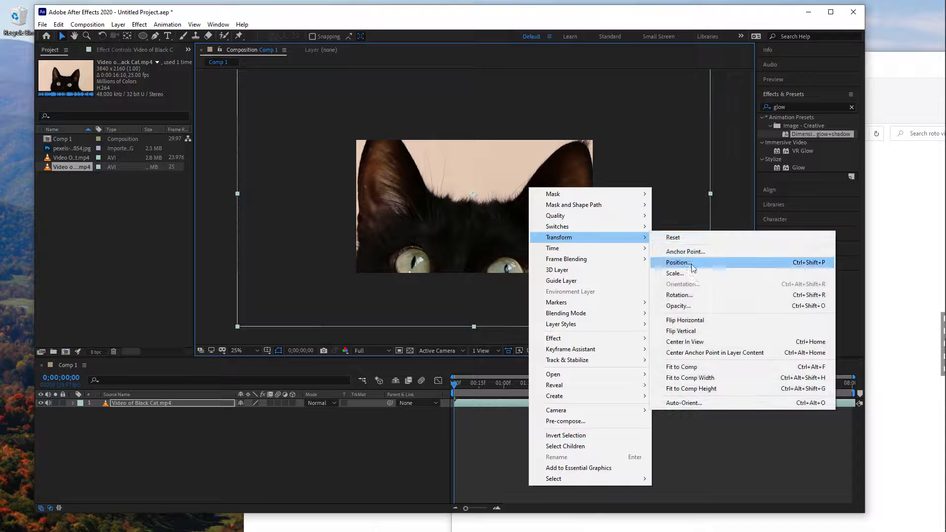
click(695, 367)
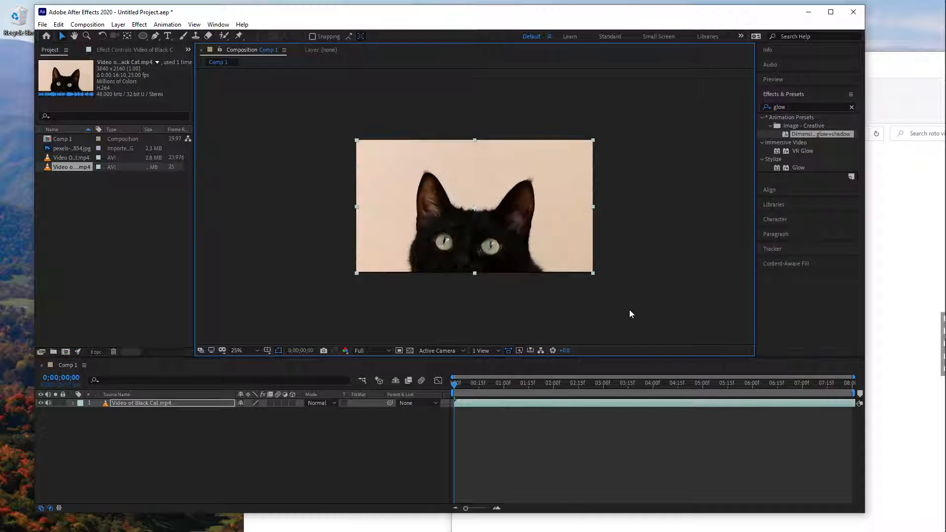
click(584, 314)
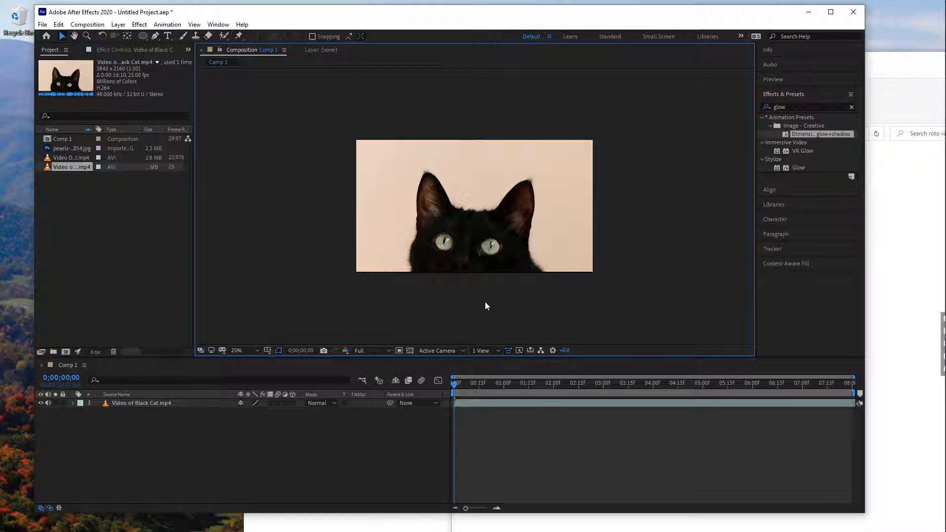
Duplicate the Video of Black Cat layer, and hide and lock the lower copy.
click(515, 225)
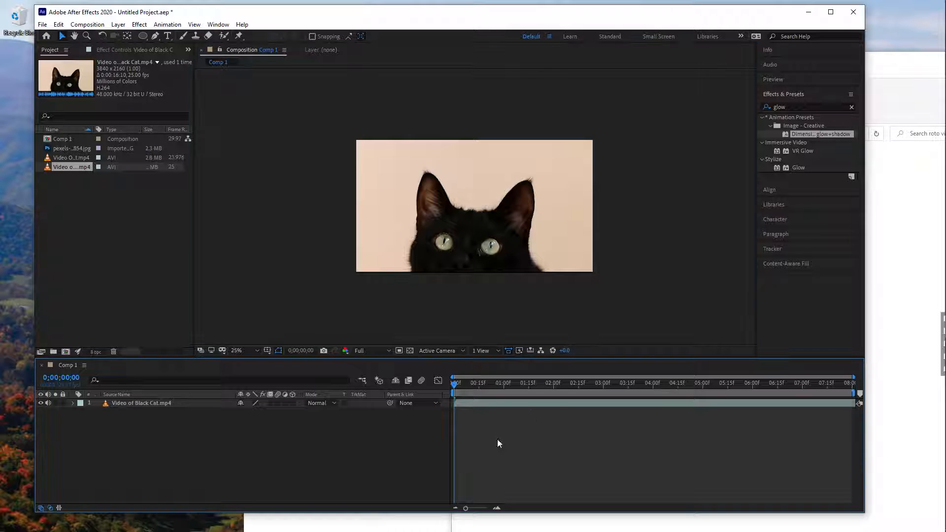
click(479, 403)
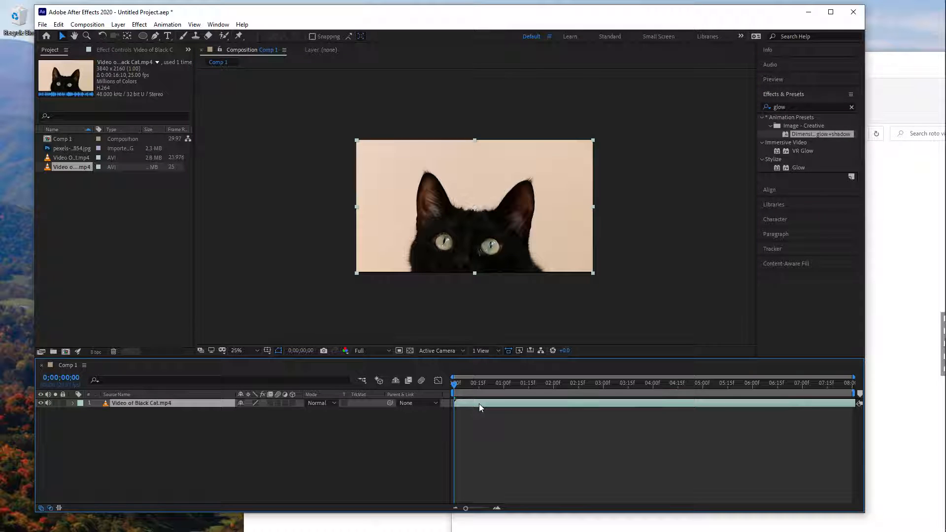
key(ctrl+d)
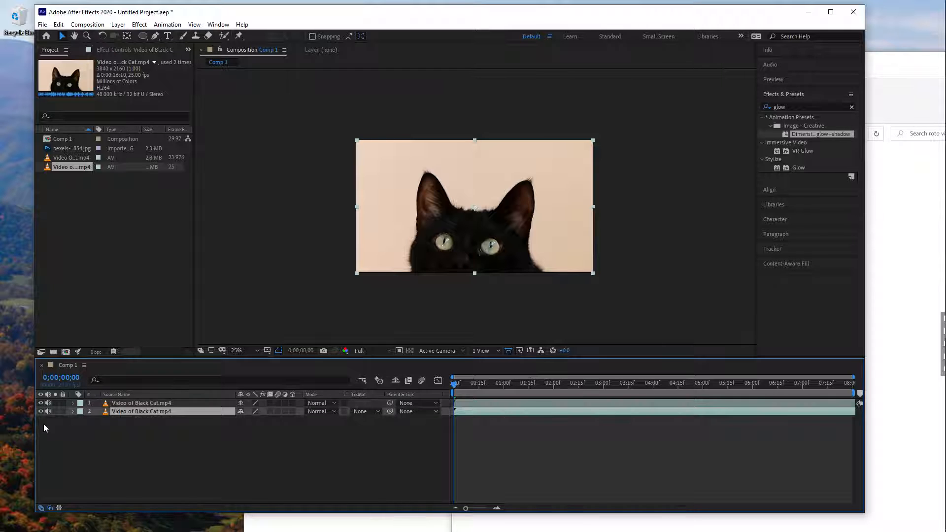
click(41, 411)
click(63, 412)
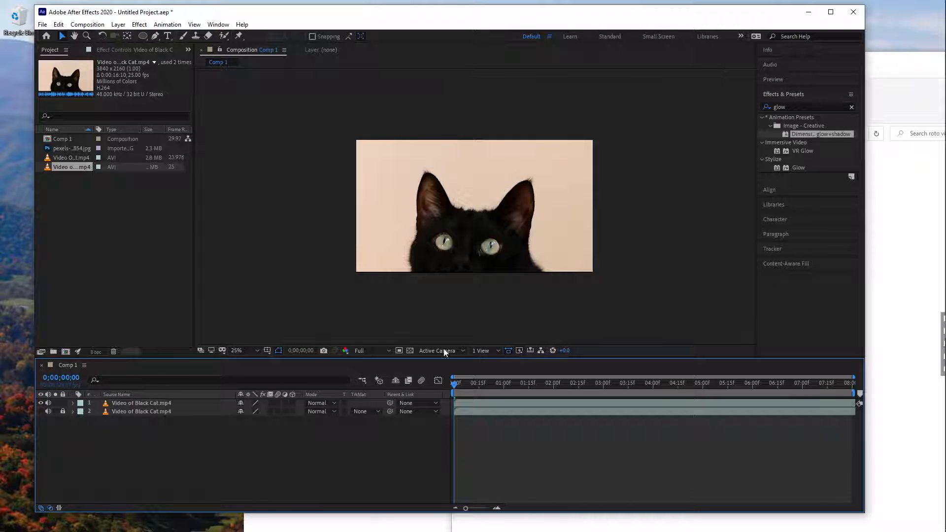
Open the upper cat layer in its own viewer and mark the cat as foreground with the Roto Brush on the first frame.
click(497, 236)
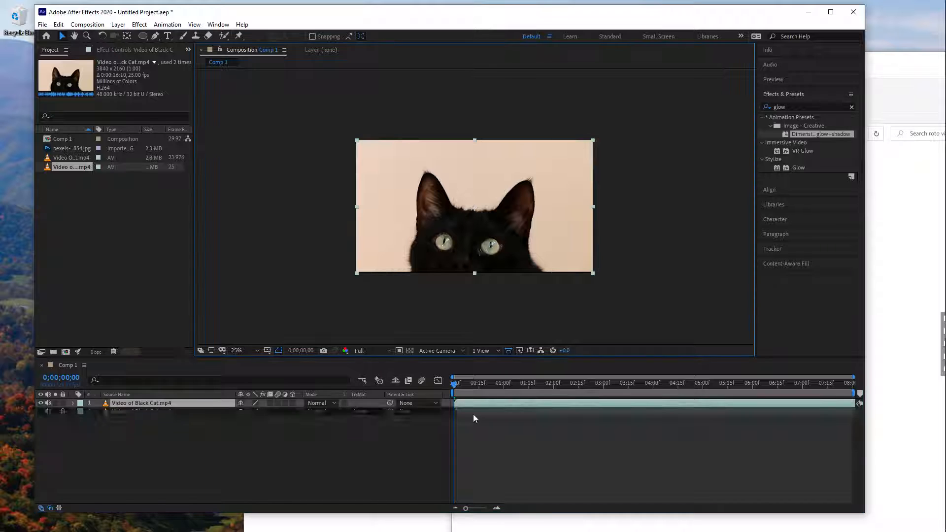
click(480, 402)
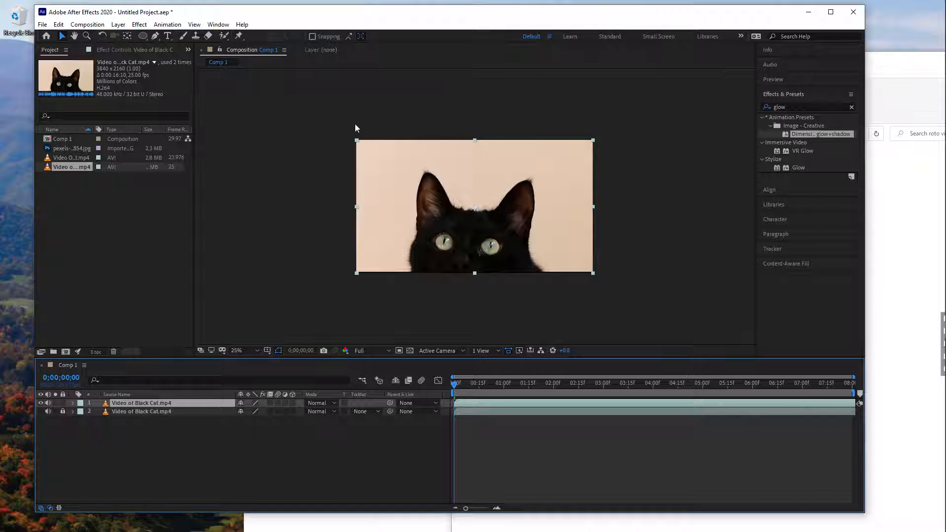
click(225, 35)
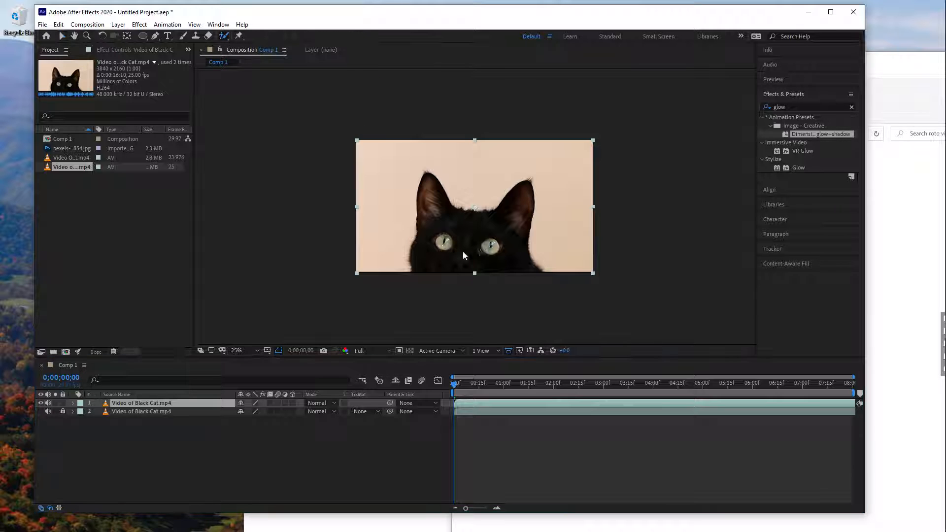
double_click(474, 234)
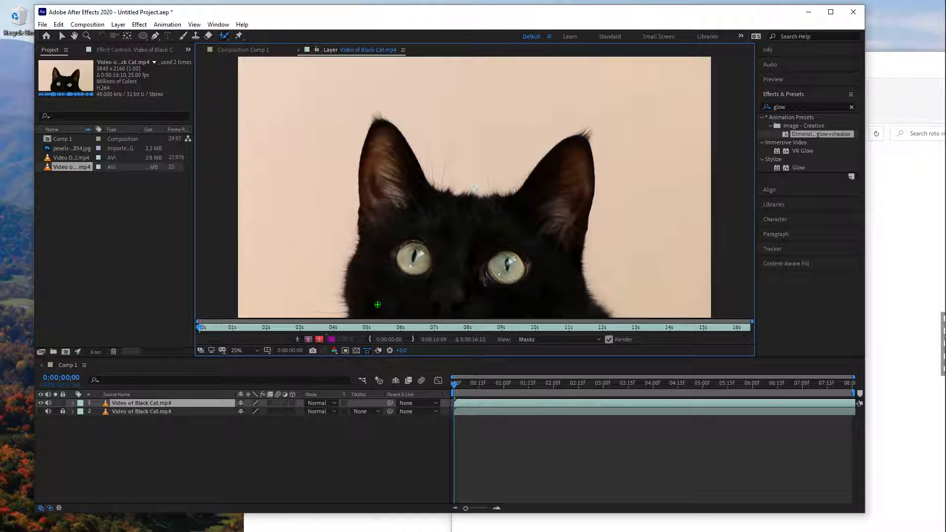
mouse_move(373, 313)
mouse_down()
mouse_move(362, 283)
mouse_move(389, 210)
mouse_move(434, 217)
mouse_move(451, 244)
mouse_move(454, 295)
mouse_up()
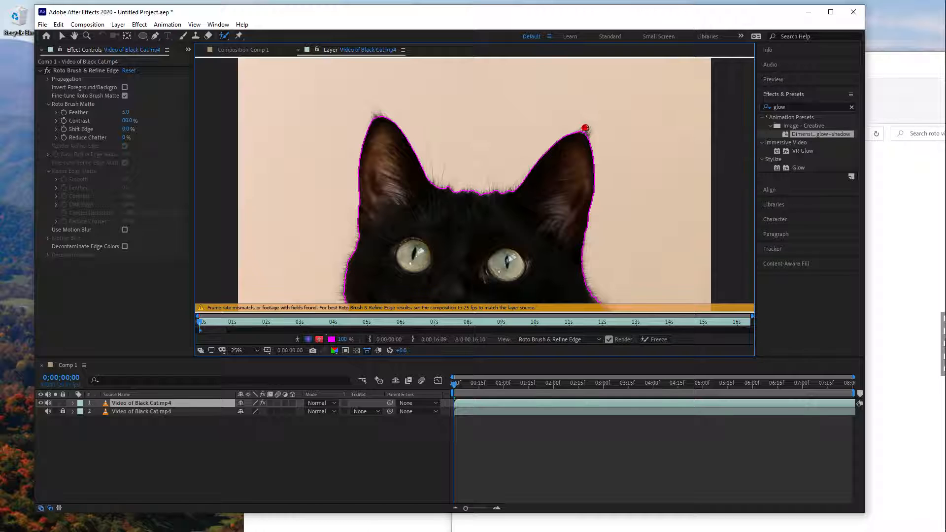
Refine the Roto Brush selection around the tip of the cat's ear on the right of the picture with short corrective strokes.
drag(585, 129, 596, 128)
mouse_move(568, 140)
mouse_down()
mouse_move(584, 136)
mouse_move(579, 158)
mouse_move(577, 138)
mouse_move(585, 141)
mouse_up()
drag(594, 142, 587, 129)
Set the composition's frame rate to 25 frames per second.
click(87, 25)
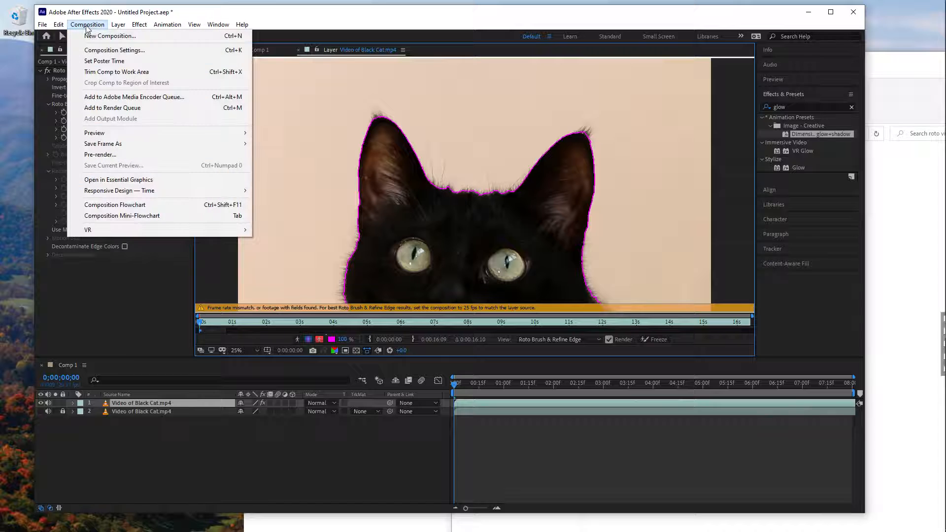
click(98, 50)
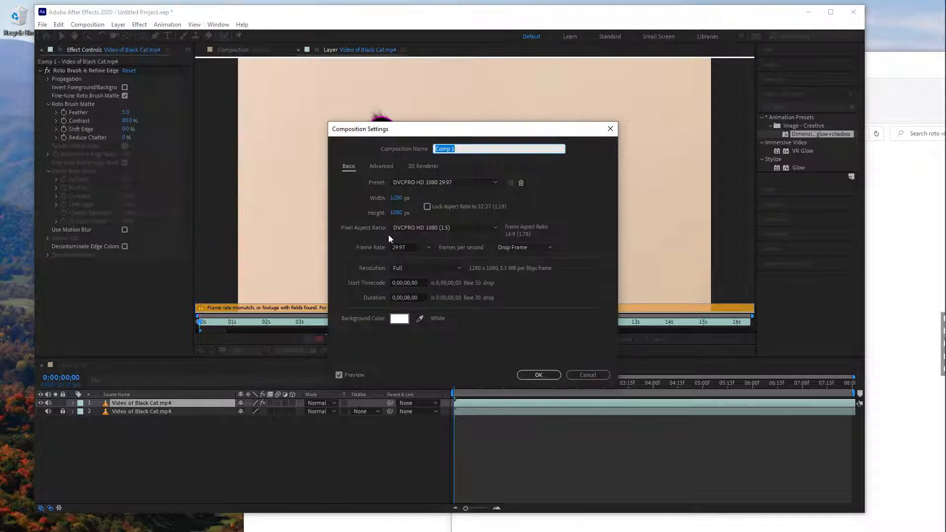
click(402, 247)
text(2)
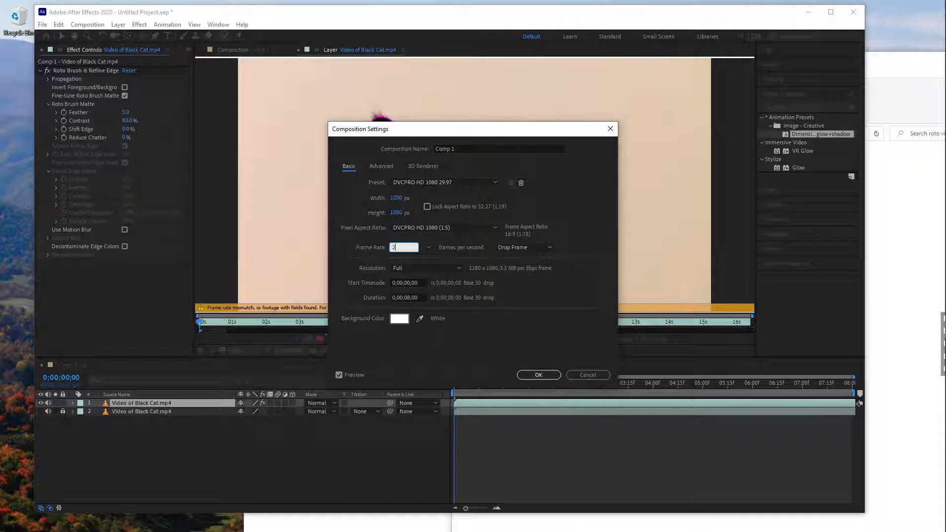
text(5)
click(537, 374)
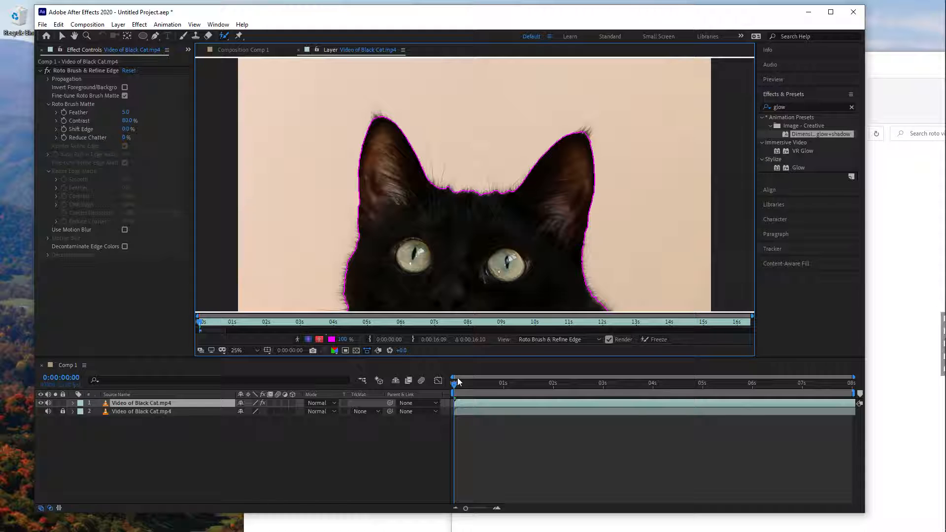
Trim the end of the upper cat layer to the 2-second mark and return to the first frame.
drag(453, 384, 552, 383)
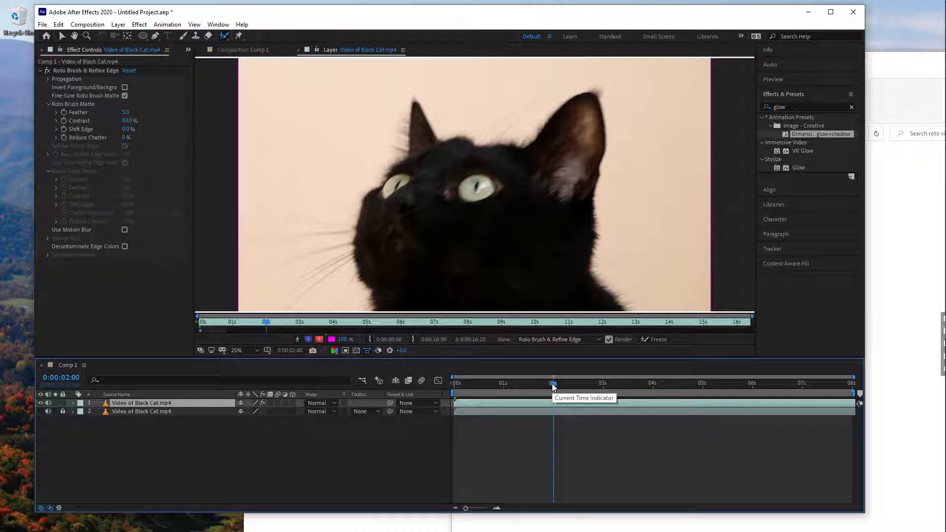
key(alt+bracketright)
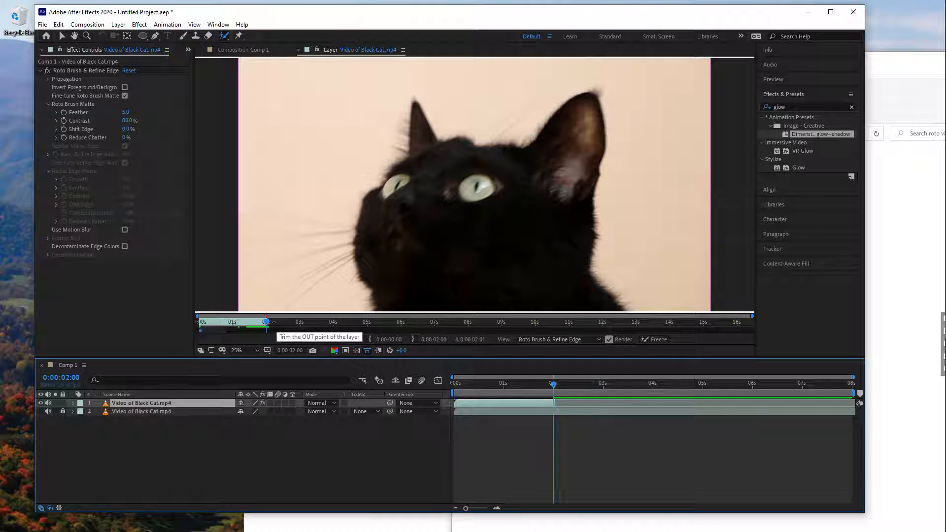
drag(265, 321, 199, 326)
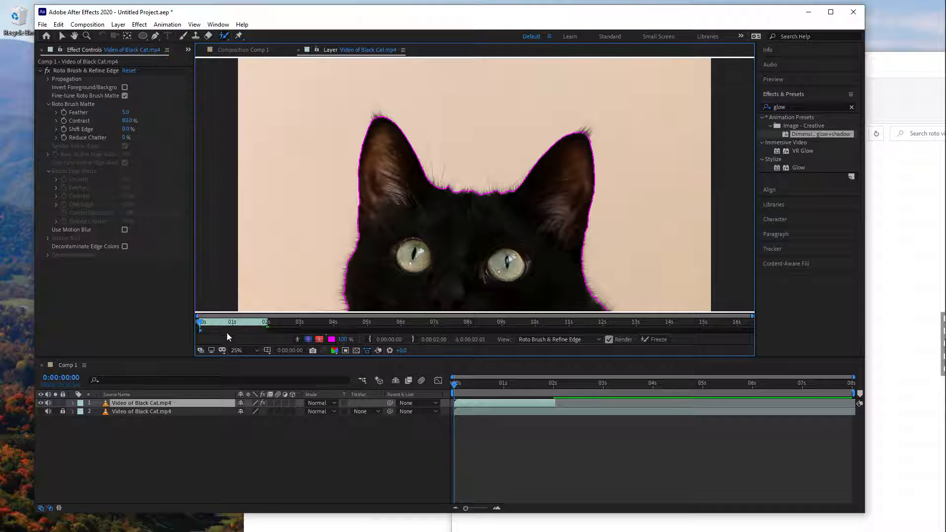
Check the propagated Roto Brush outline through the trimmed clip, switching the view to the red alpha overlay.
drag(217, 322, 197, 319)
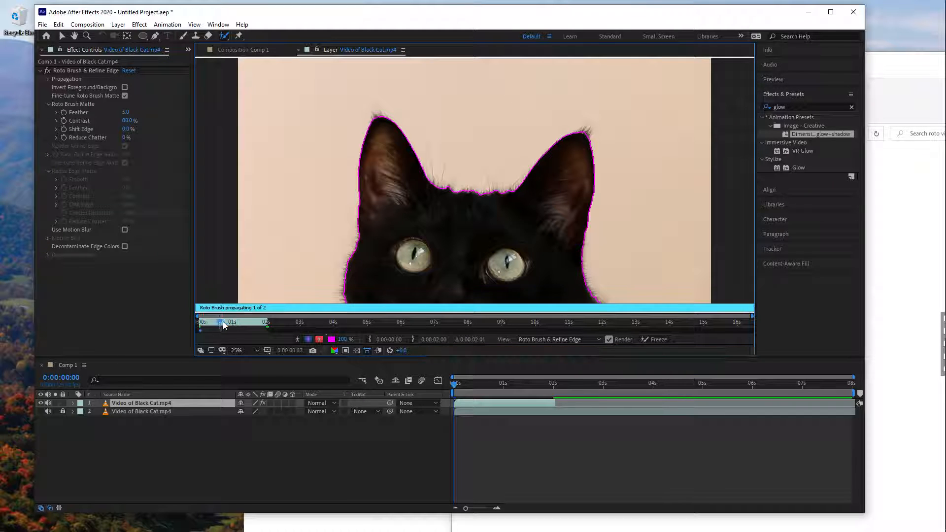
drag(497, 384, 527, 394)
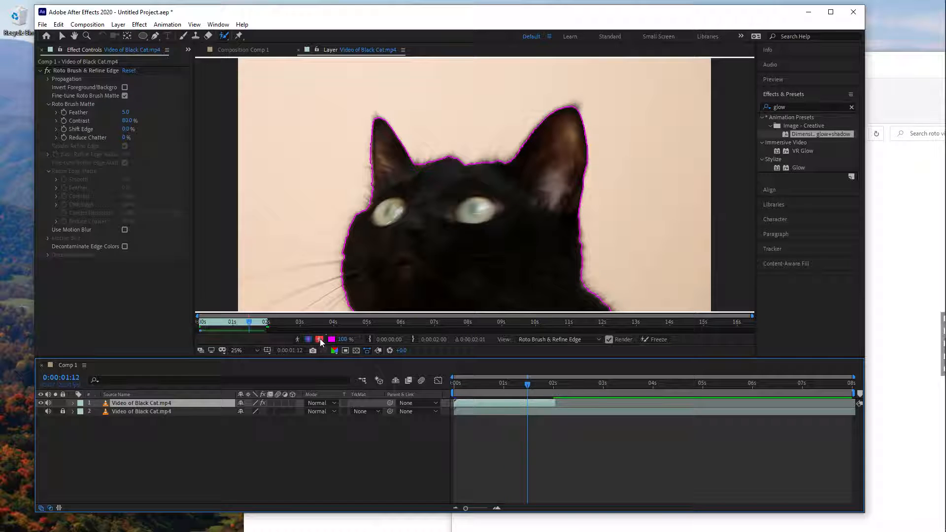
click(319, 339)
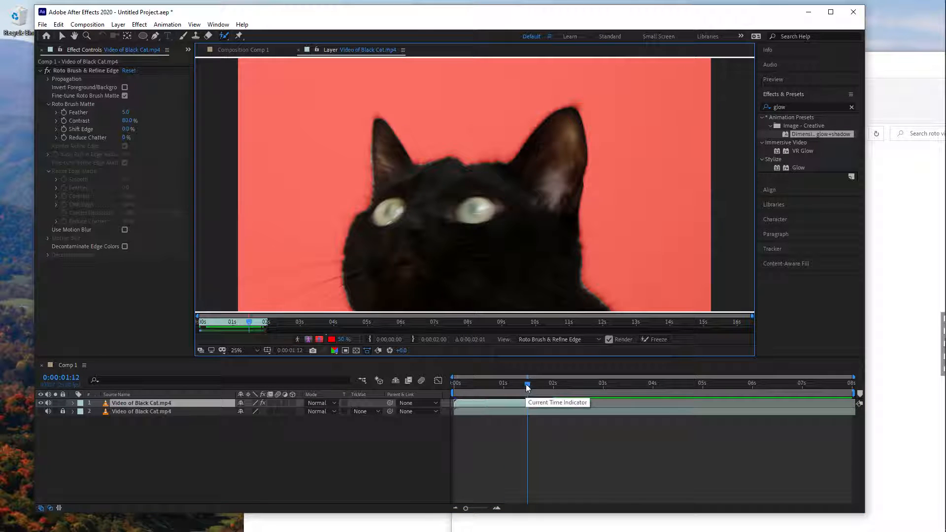
click(530, 384)
drag(529, 382, 507, 380)
mouse_move(526, 384)
mouse_down()
mouse_move(506, 386)
mouse_move(531, 392)
mouse_up()
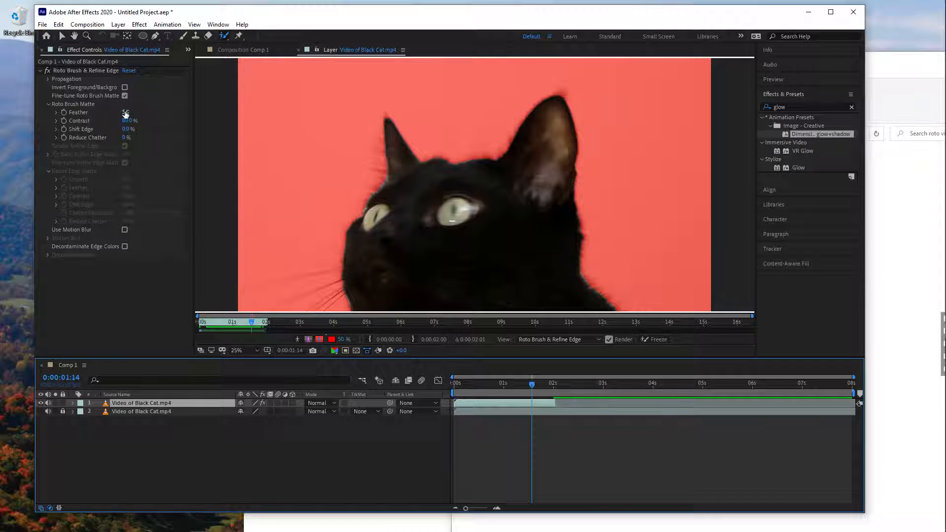
Set the Roto Brush Matte's Feather to 9.2 and Reduce Chatter to 40%, and inspect the edge at frame 16.
drag(126, 112, 150, 122)
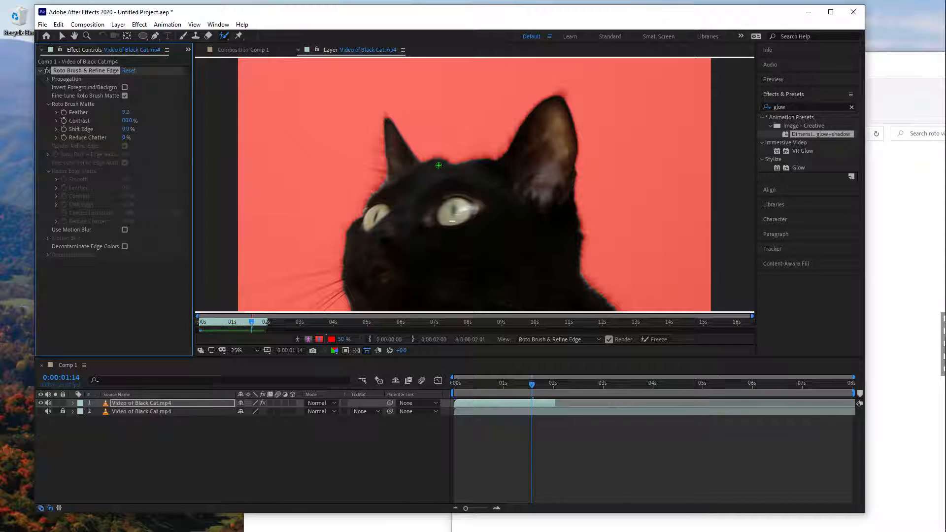
drag(126, 137, 146, 143)
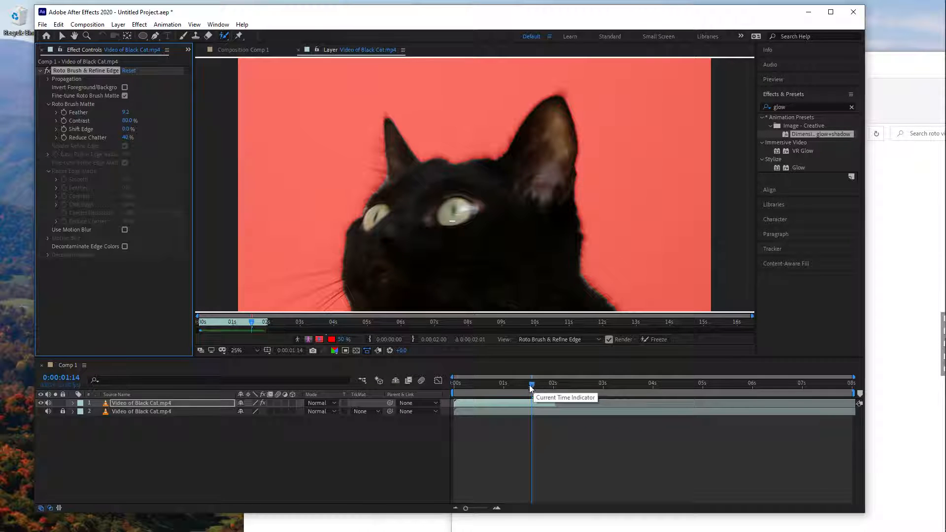
drag(531, 385, 485, 383)
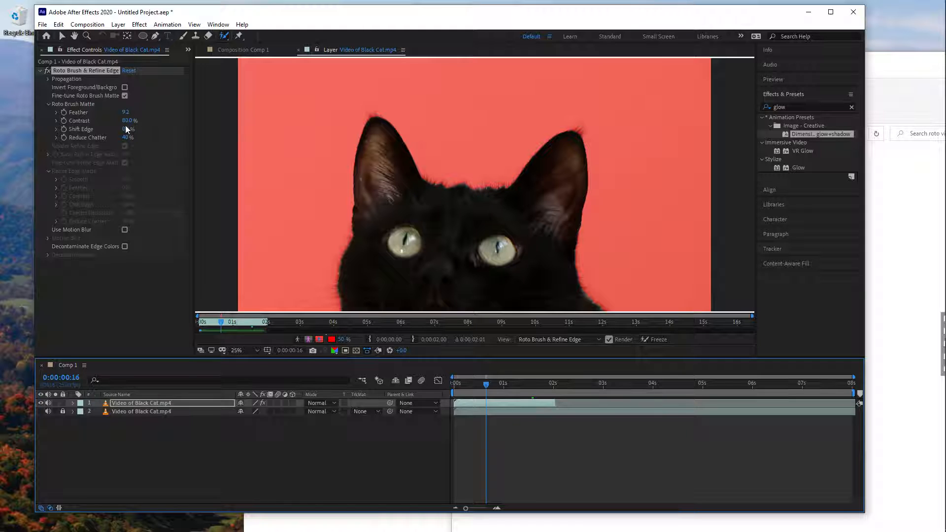
Set the Roto Brush Matte's Shift Edge to -13% to contract the cat's outline.
drag(123, 130, 113, 130)
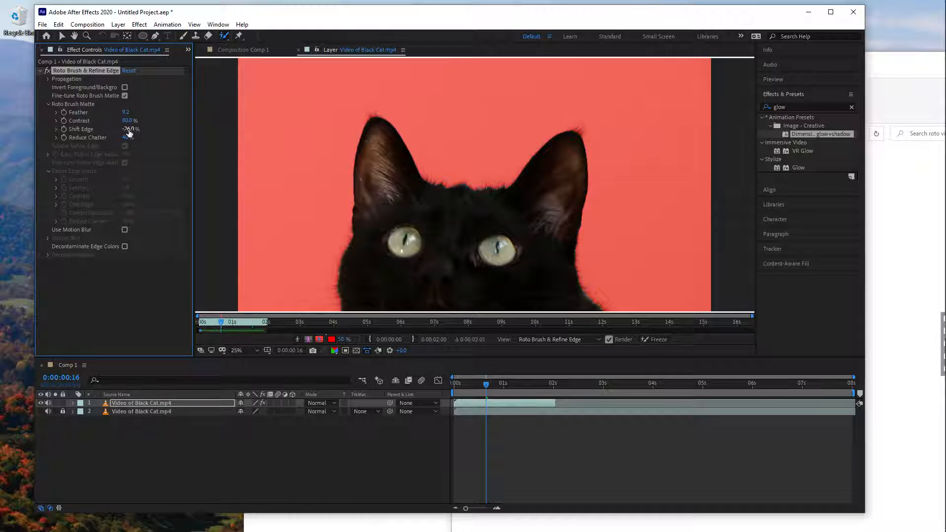
drag(128, 130, 129, 129)
drag(129, 129, 117, 129)
click(221, 323)
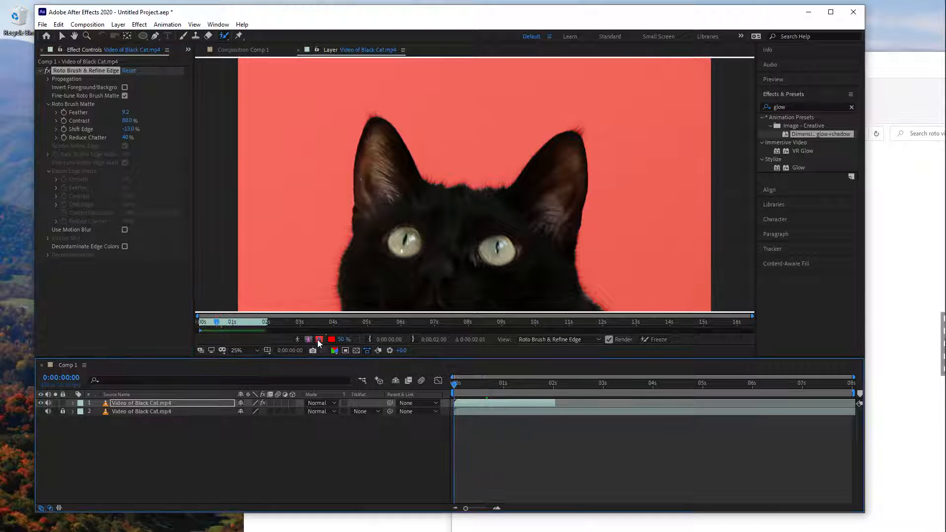
Switch the Roto Brush view from the red overlay to the alpha boundary outline, then return to Comp 1 at frame 4.
click(310, 340)
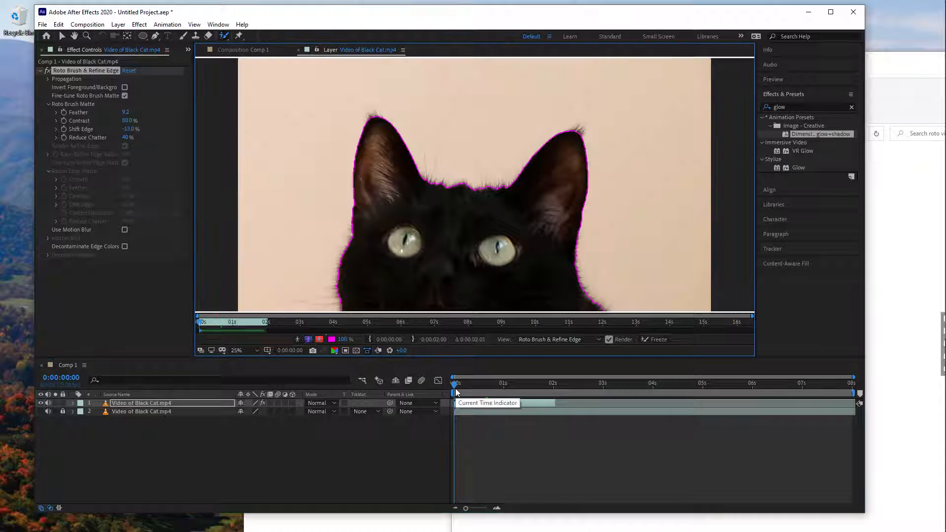
drag(456, 384, 461, 386)
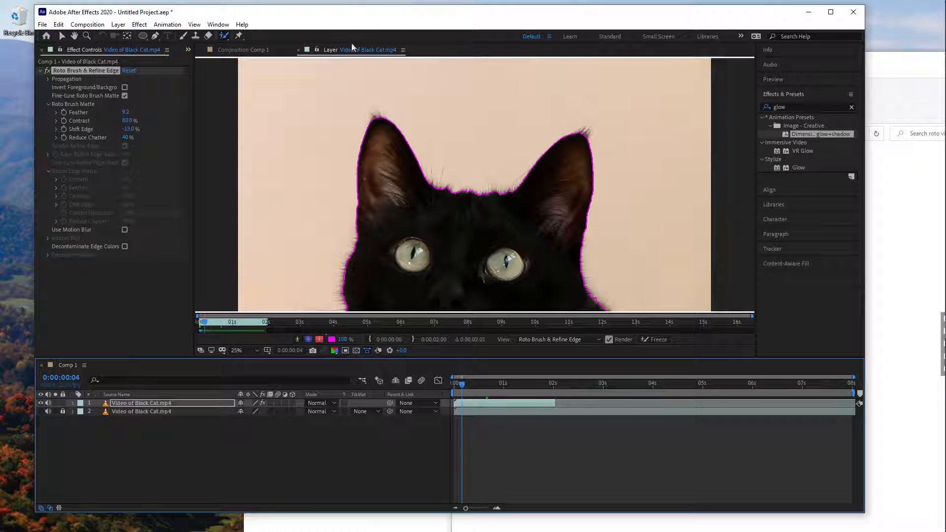
click(238, 50)
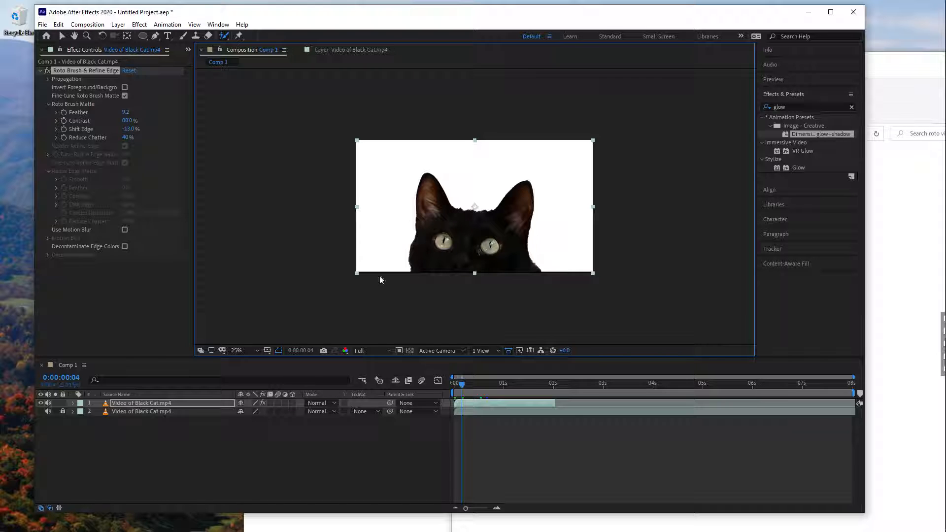
Show the original cat video layer beneath the cutout and collapse the Roto Brush & Refine Edge settings.
click(37, 413)
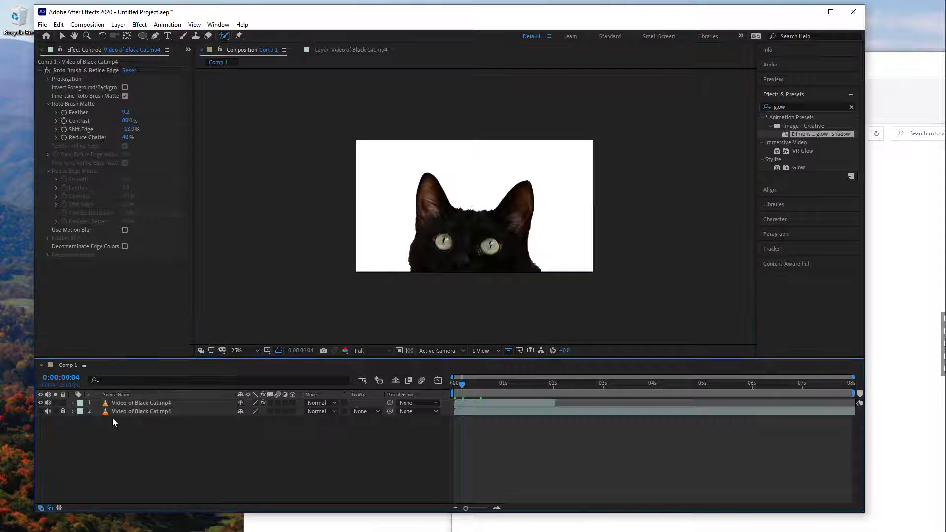
click(41, 411)
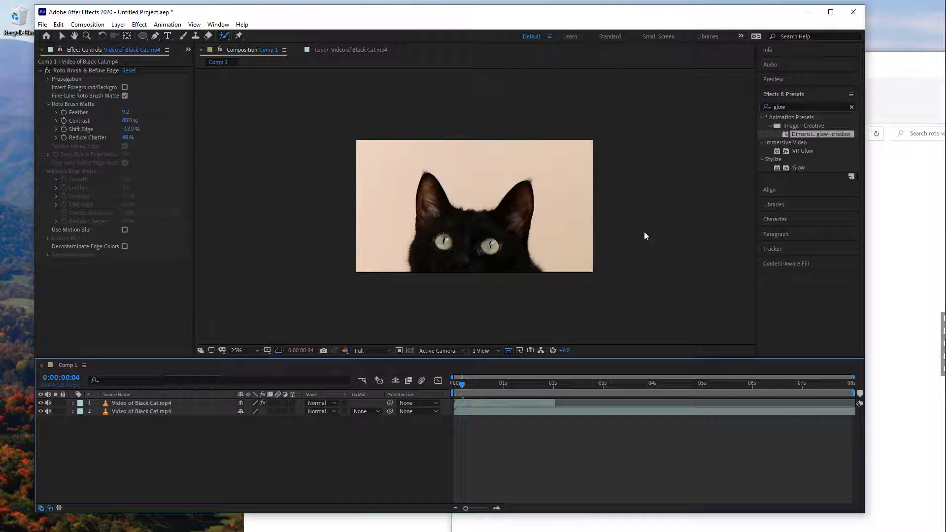
mouse_move(461, 384)
mouse_down()
mouse_move(476, 383)
mouse_move(453, 384)
mouse_move(462, 387)
mouse_up()
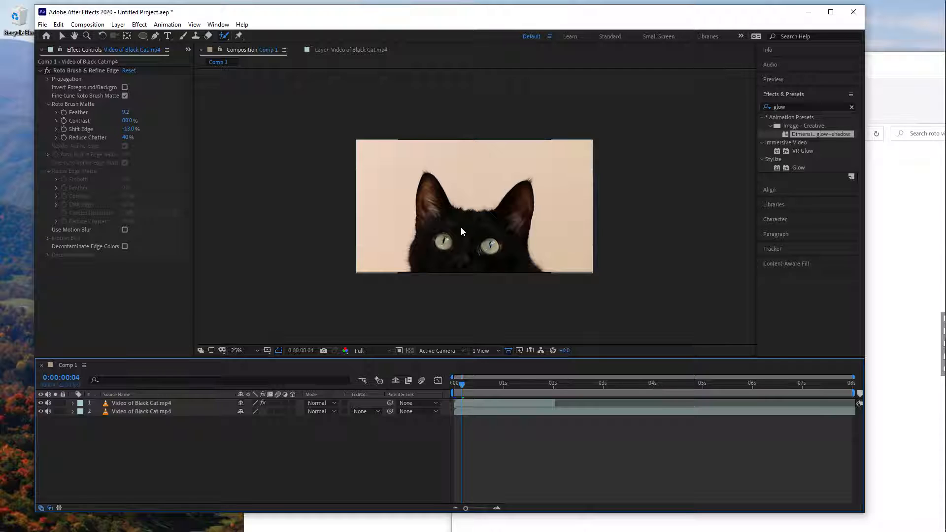
click(41, 70)
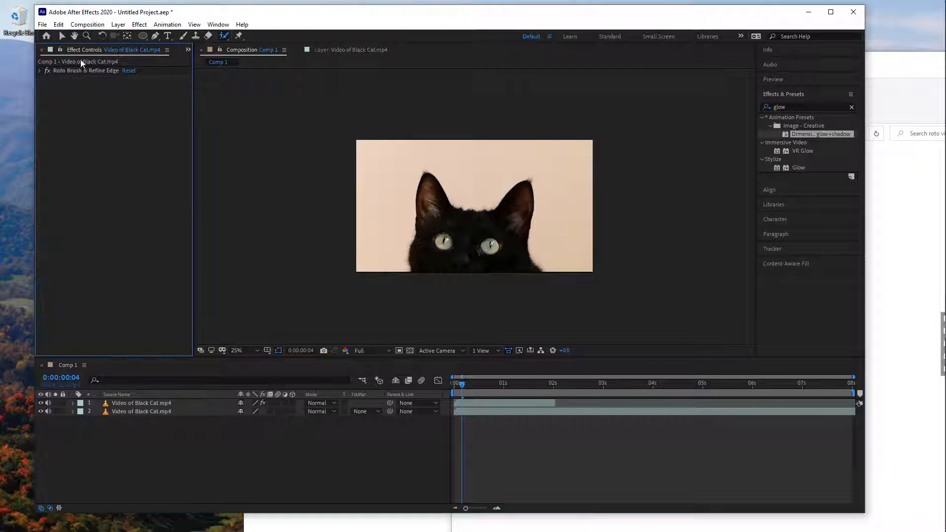
Add the text "CAT" in the upper part of the composition and set its font size to 433 px.
key(ctrl+t)
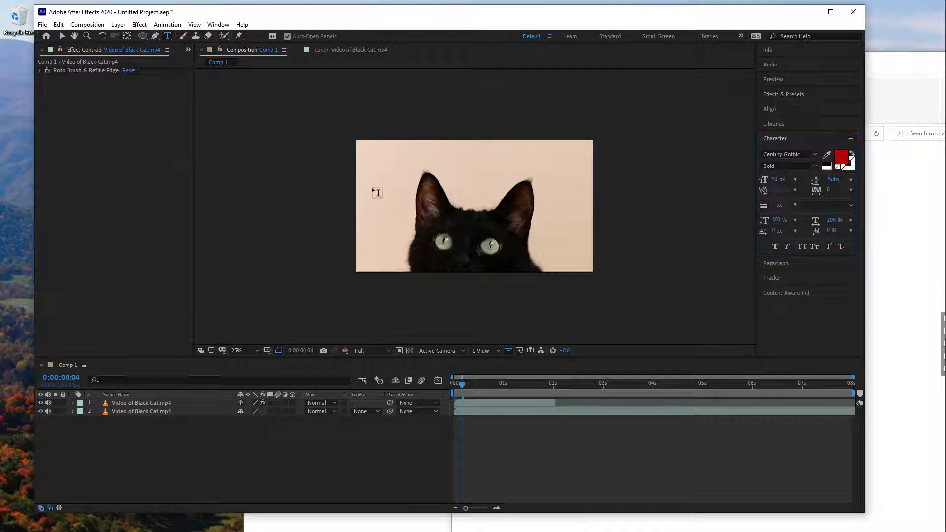
click(380, 189)
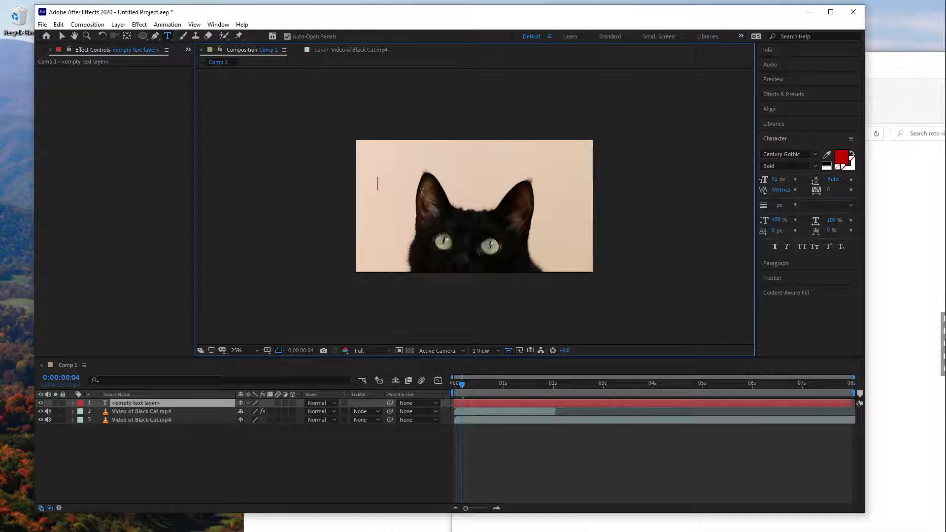
text(CAT)
key(ctrl+a)
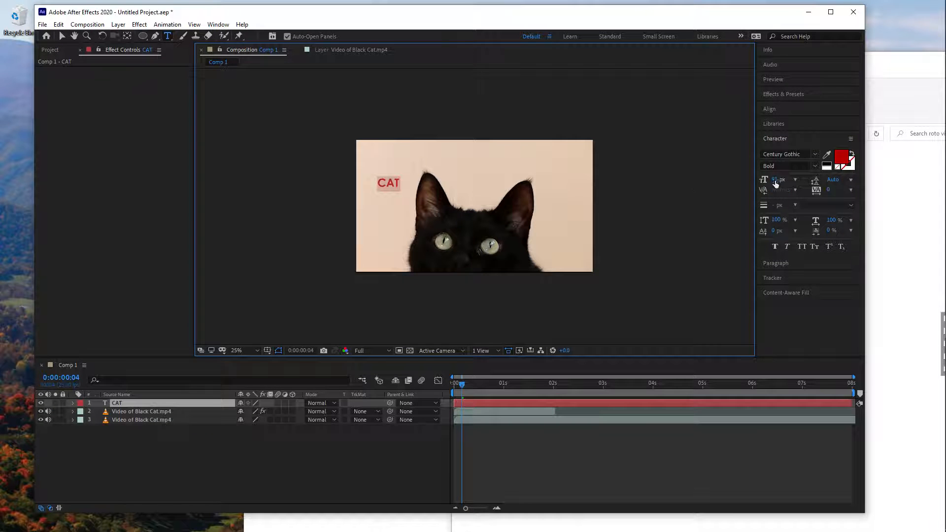
drag(776, 180, 888, 190)
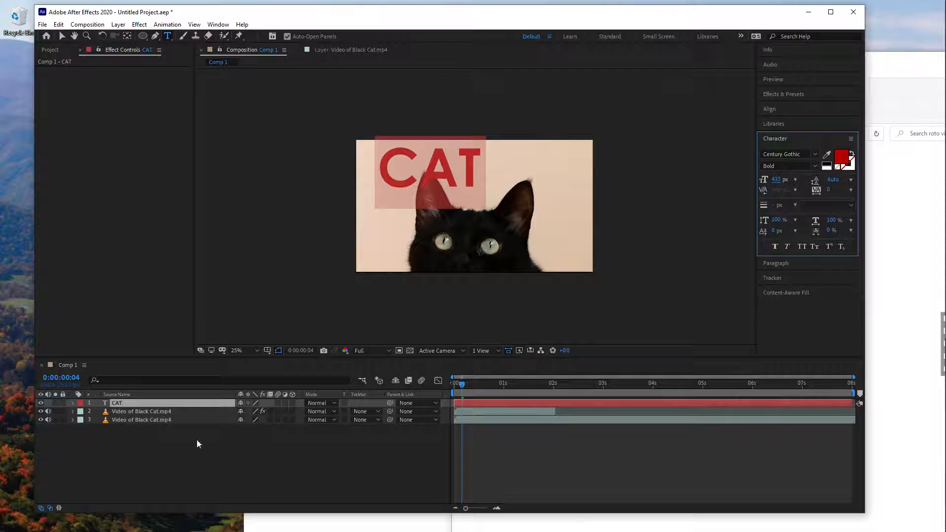
Place the CAT text layer directly below the rotoscoped cat layer and enlarge the text to 799 px.
drag(128, 403, 147, 418)
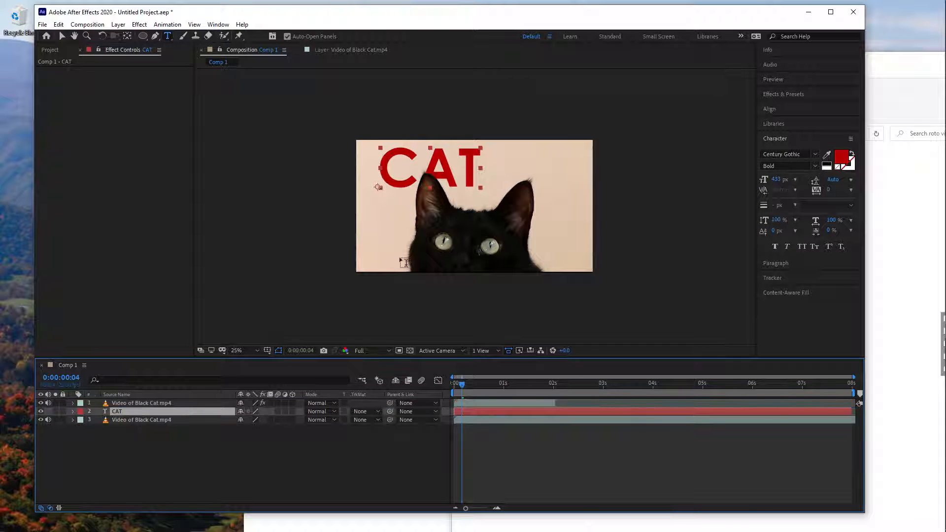
click(62, 36)
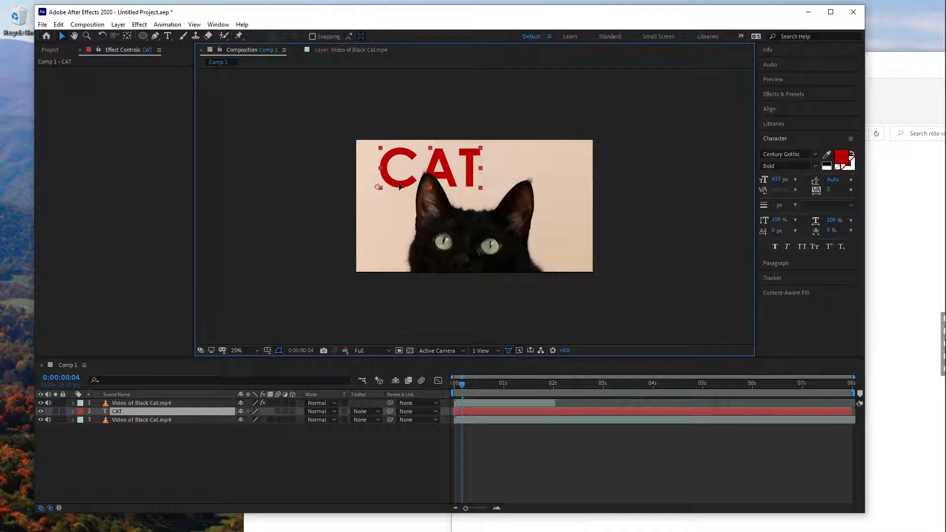
drag(397, 185, 416, 196)
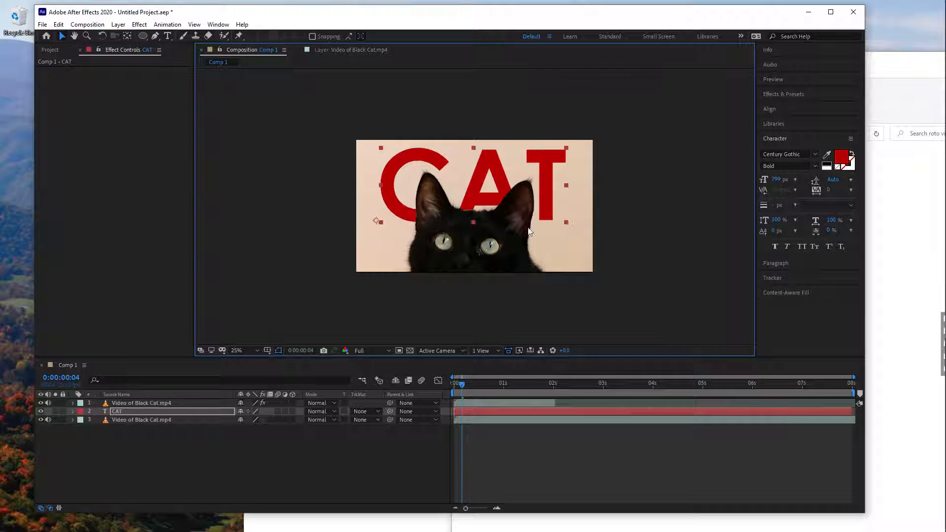
Check the text behind the moving cat, return to the first frame and hide the original cat video layer.
click(462, 383)
mouse_move(462, 383)
mouse_down()
mouse_move(454, 385)
mouse_move(475, 386)
mouse_move(456, 385)
mouse_move(475, 374)
mouse_move(456, 382)
mouse_move(465, 380)
mouse_up()
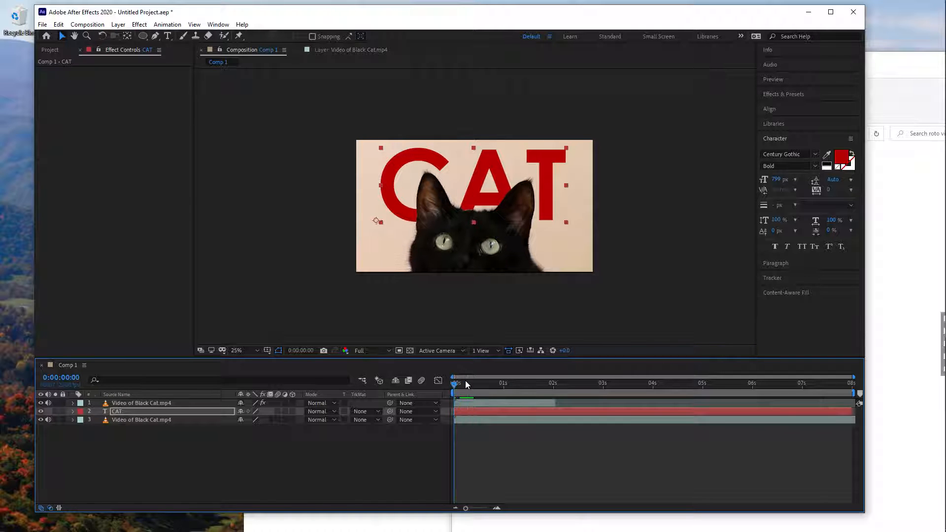
click(41, 419)
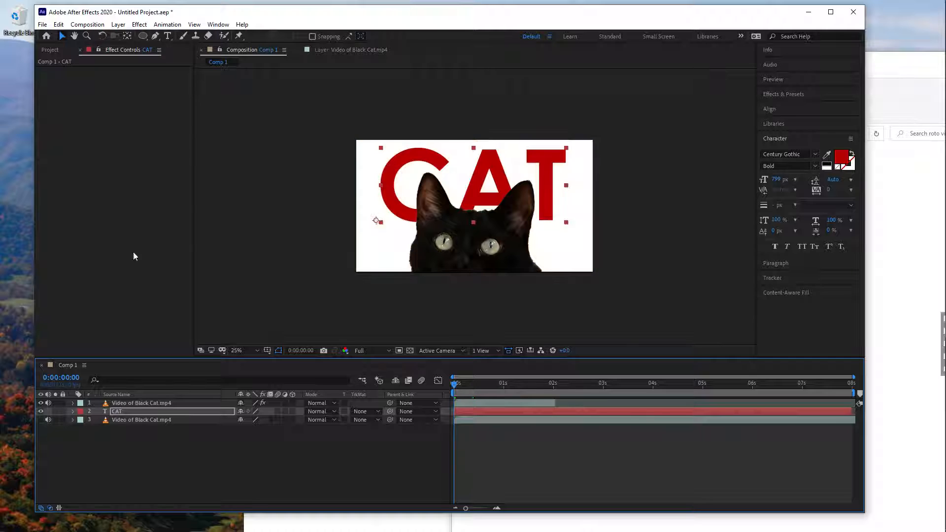
Add the image pexels-miriam-espacio-110854.jpg to Comp 1 directly below the rotoscoped cat layer.
click(50, 49)
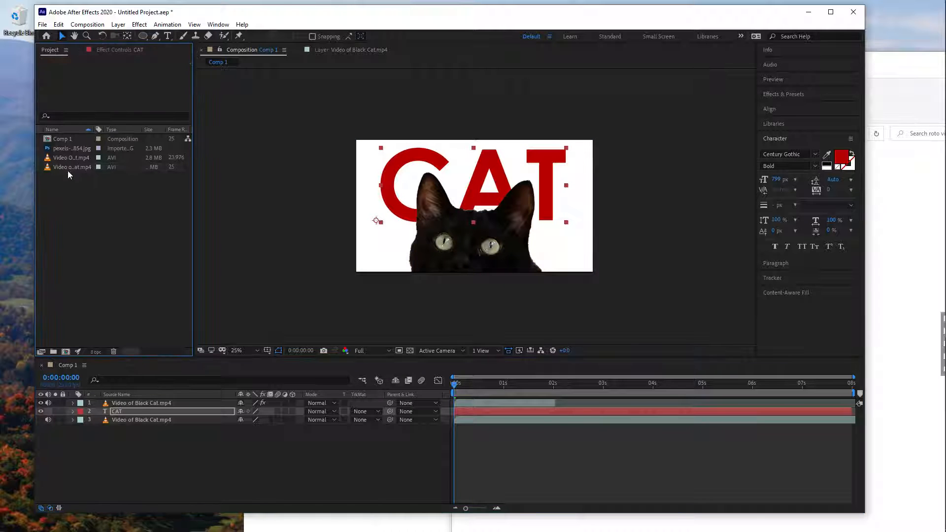
click(73, 149)
drag(73, 148, 469, 411)
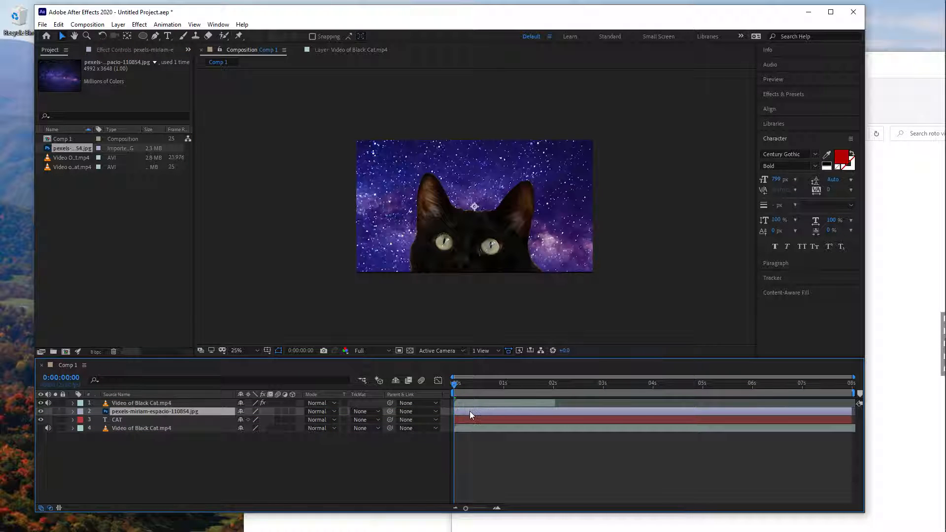
Scale the starry sky image layer to 43% and deselect it.
key(s)
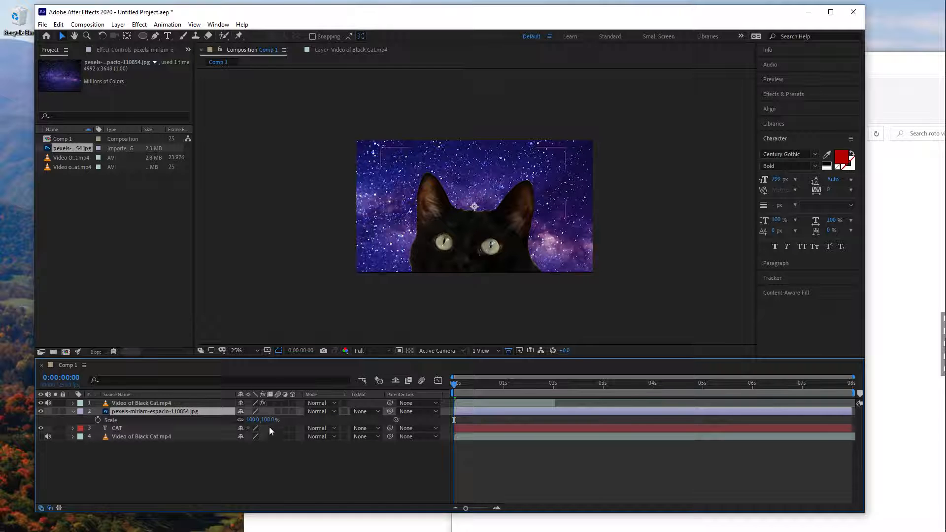
mouse_move(267, 419)
mouse_down()
mouse_move(235, 419)
mouse_move(250, 420)
mouse_up()
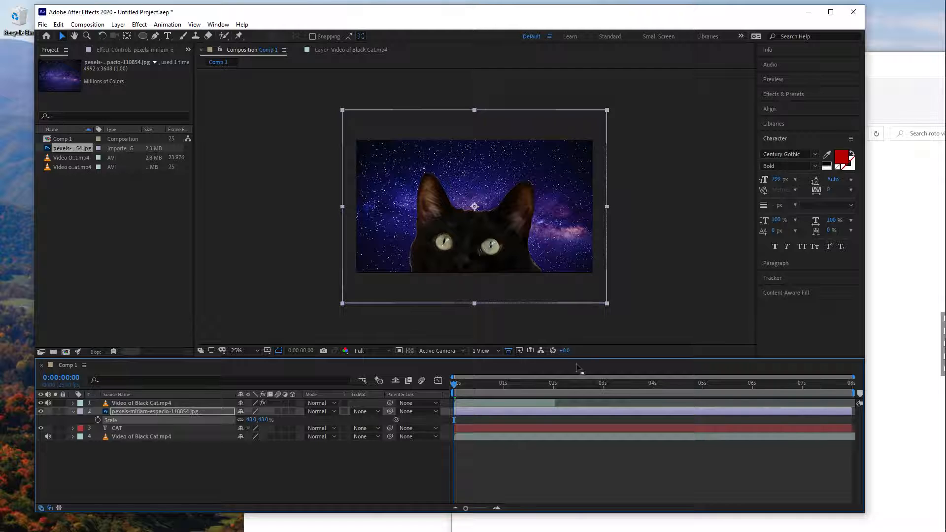
click(654, 315)
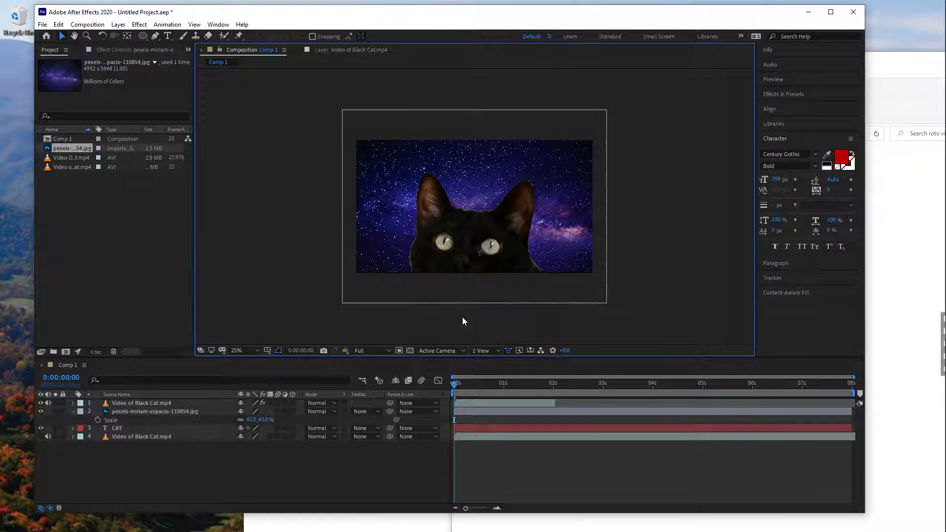
Examine the cat's cutout edge against the starry background and its Roto Brush outline over the first half second.
mouse_move(454, 389)
mouse_down()
mouse_move(521, 387)
mouse_move(456, 377)
mouse_move(469, 385)
mouse_up()
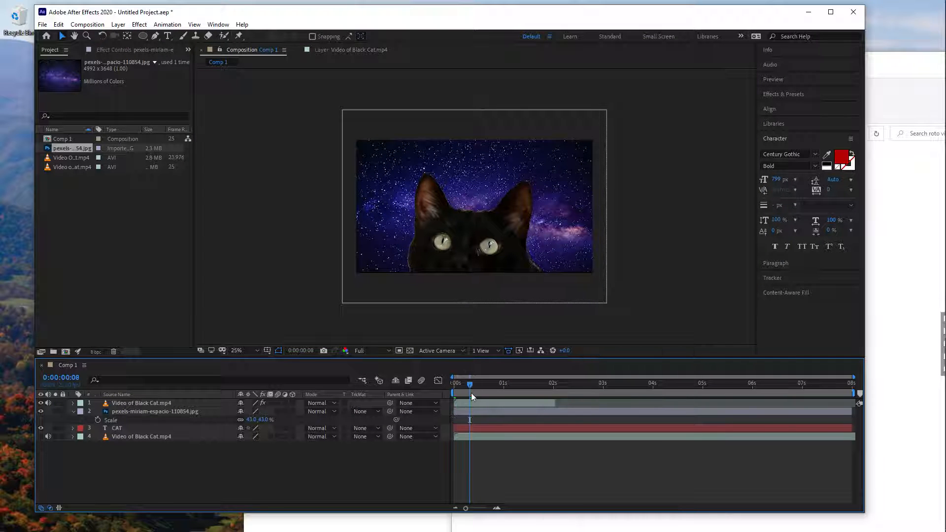
click(468, 387)
mouse_move(467, 387)
mouse_down()
mouse_move(456, 383)
mouse_move(496, 384)
mouse_move(469, 383)
mouse_up()
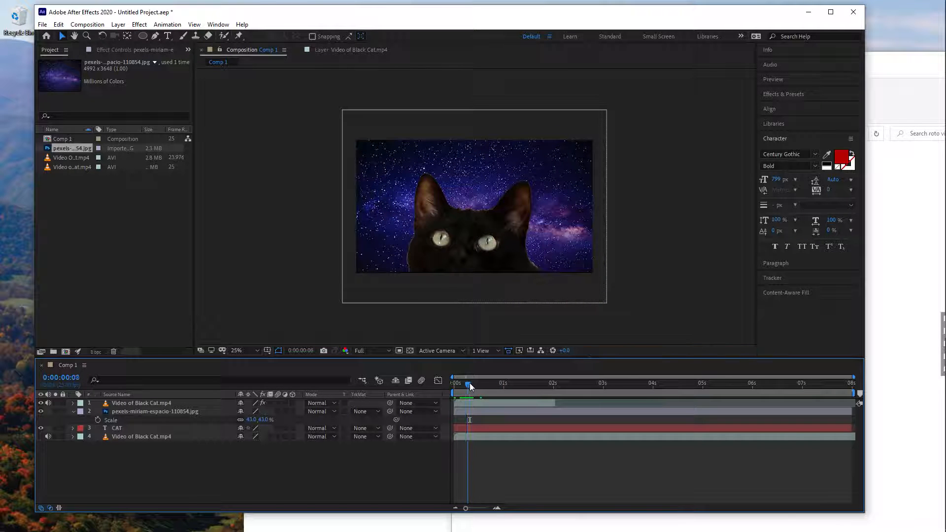
click(345, 48)
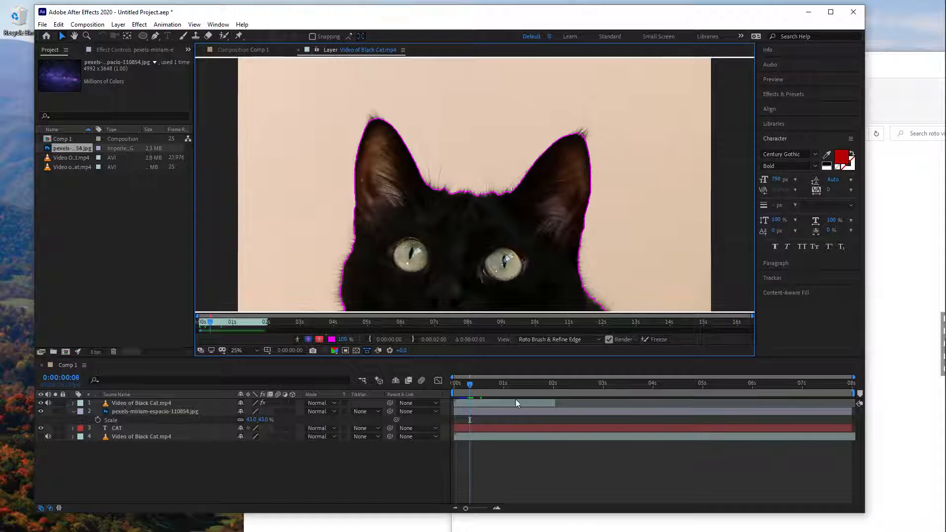
drag(470, 383, 479, 392)
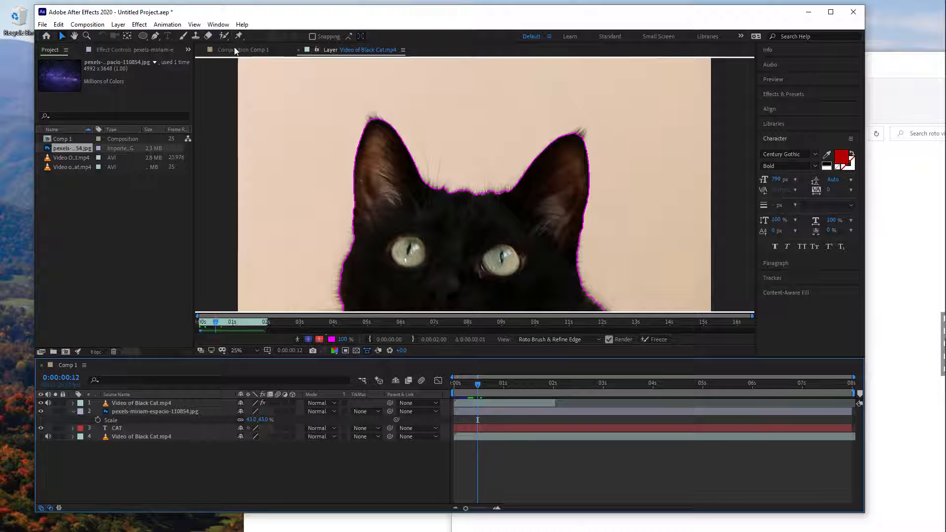
click(223, 36)
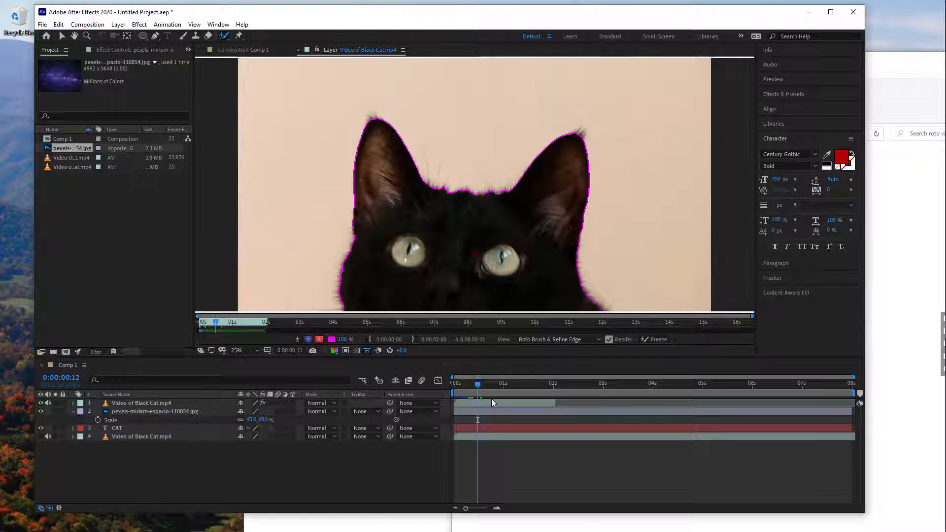
mouse_move(477, 384)
mouse_down()
mouse_move(503, 394)
mouse_move(483, 394)
mouse_up()
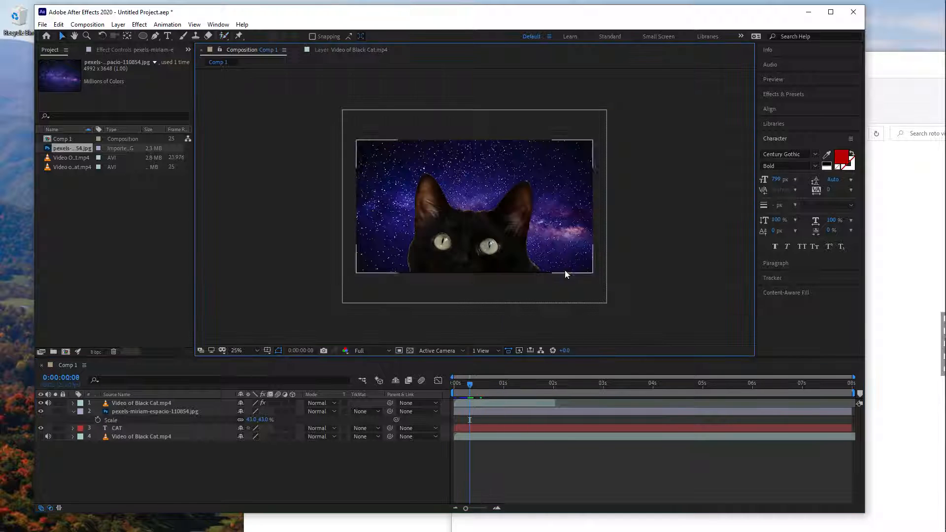
click(643, 277)
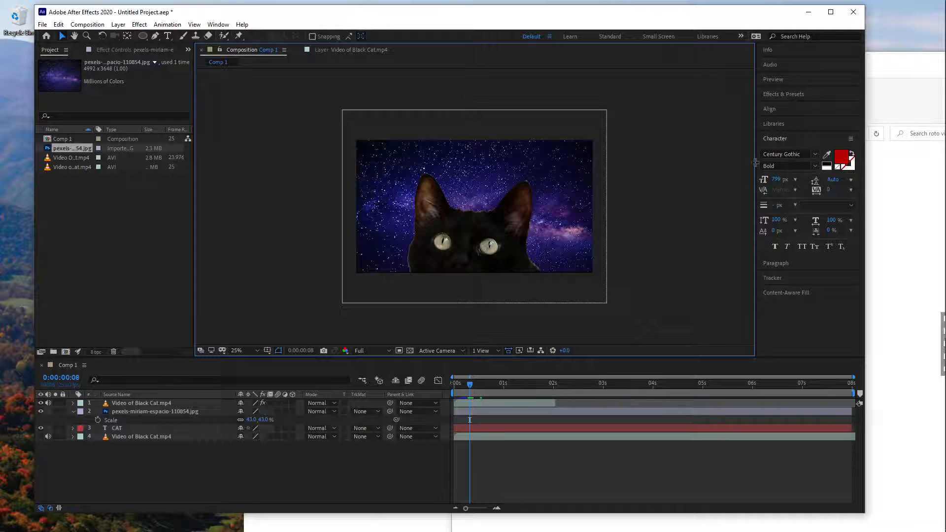
Clear the glow search in the effects list and search for "sabe" to find the Saber effect.
click(771, 95)
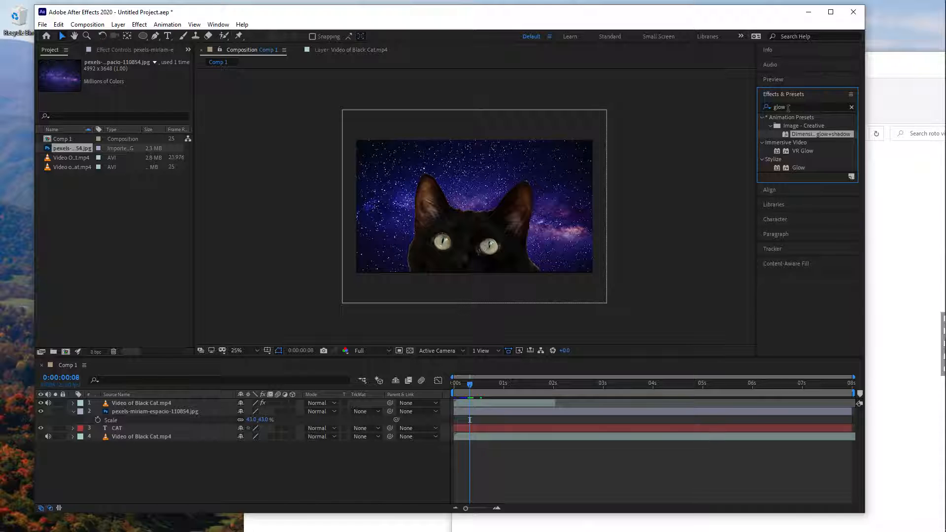
click(805, 105)
click(851, 107)
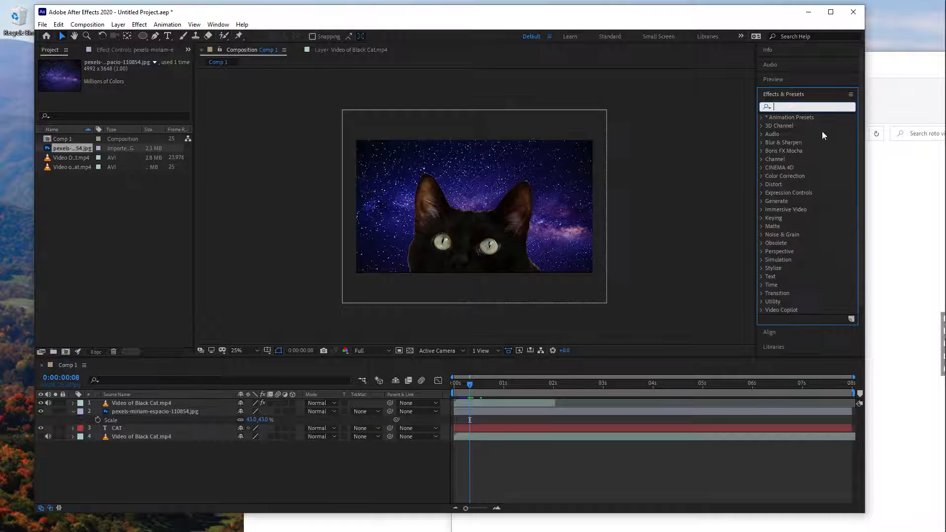
click(651, 206)
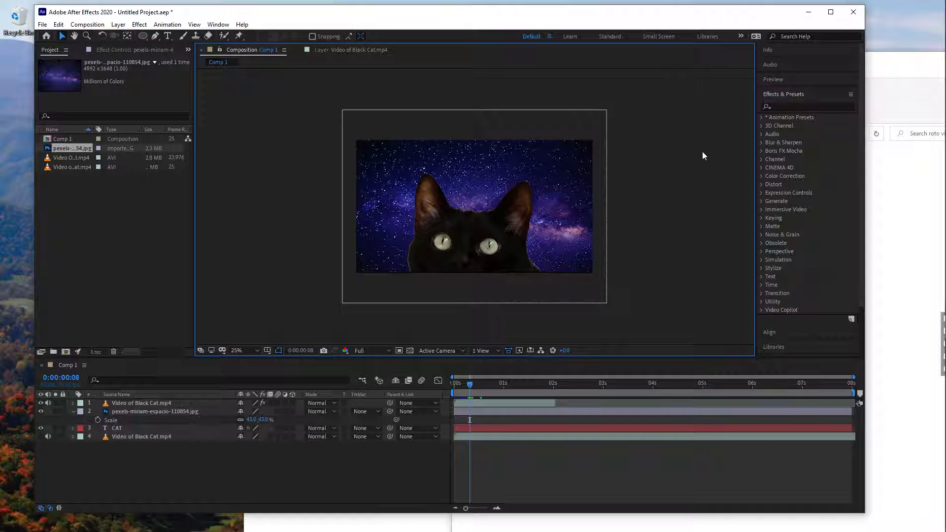
click(780, 107)
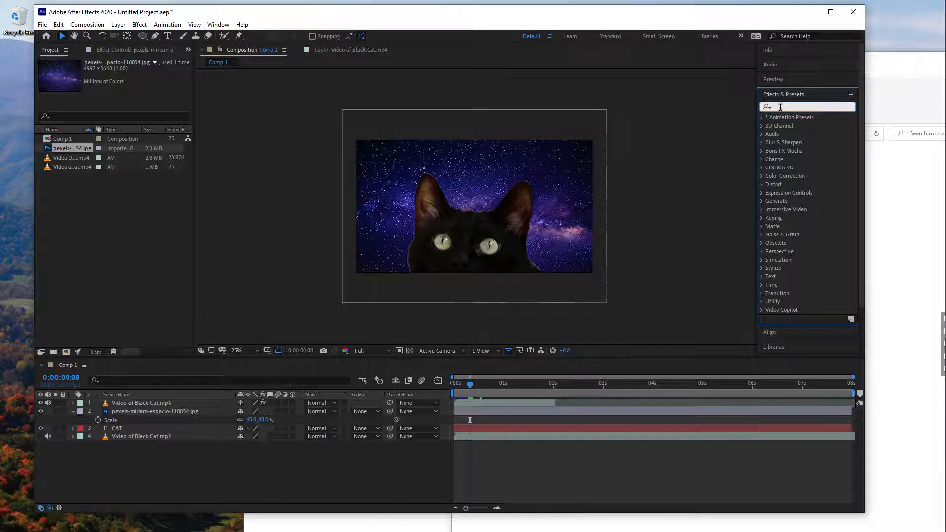
text(sabe)
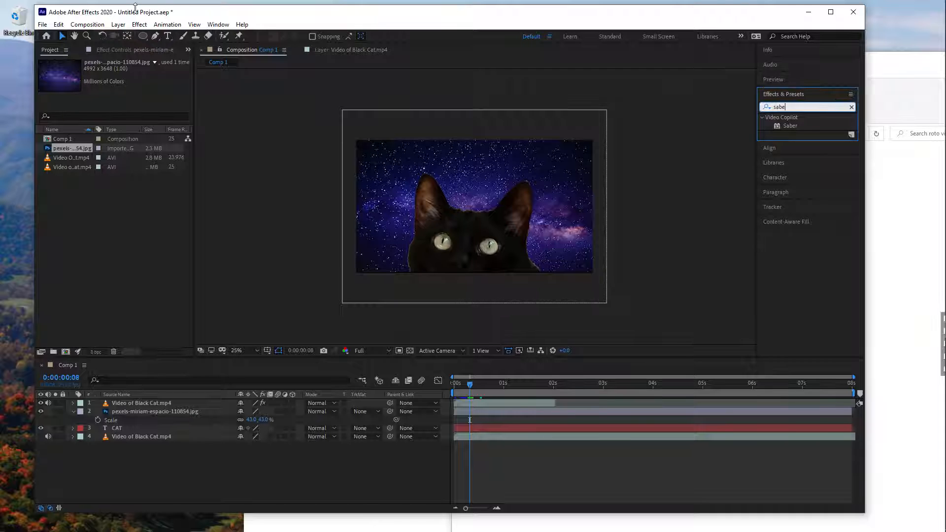
Add a new comp-sized black solid directly above the rotoscoped cat layer, keeping the default solid settings.
click(118, 24)
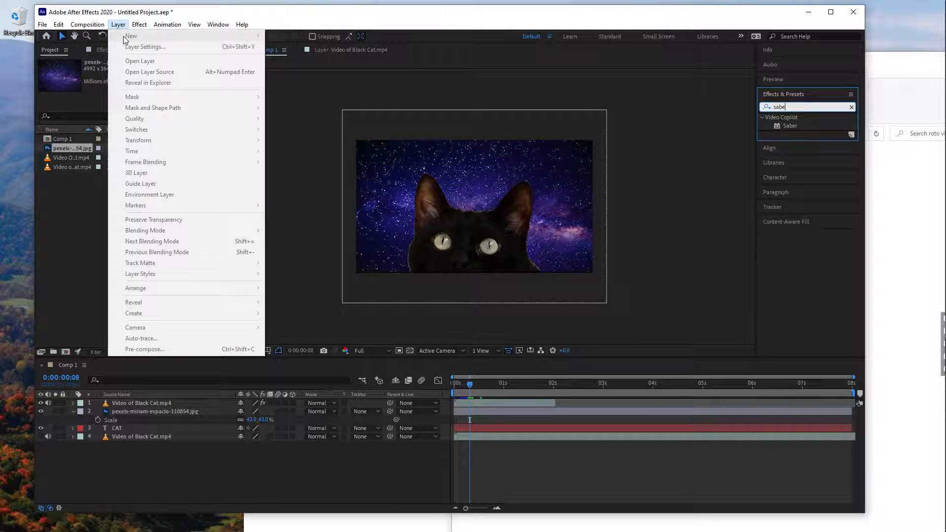
click(364, 461)
click(480, 403)
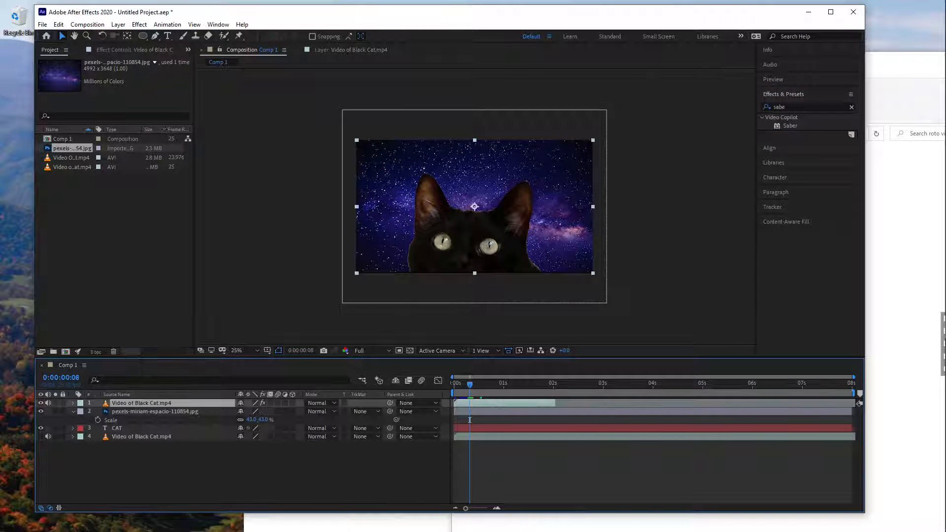
click(118, 24)
mouse_move(130, 36)
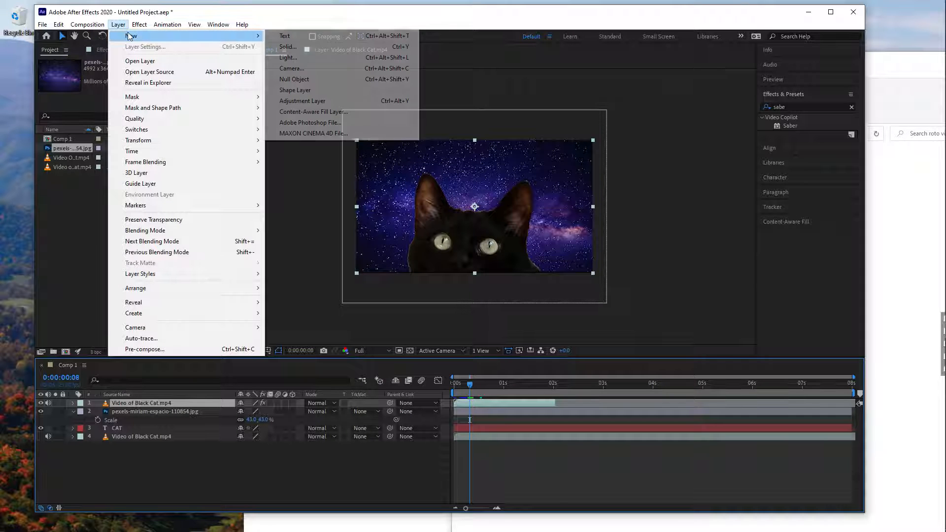
click(288, 46)
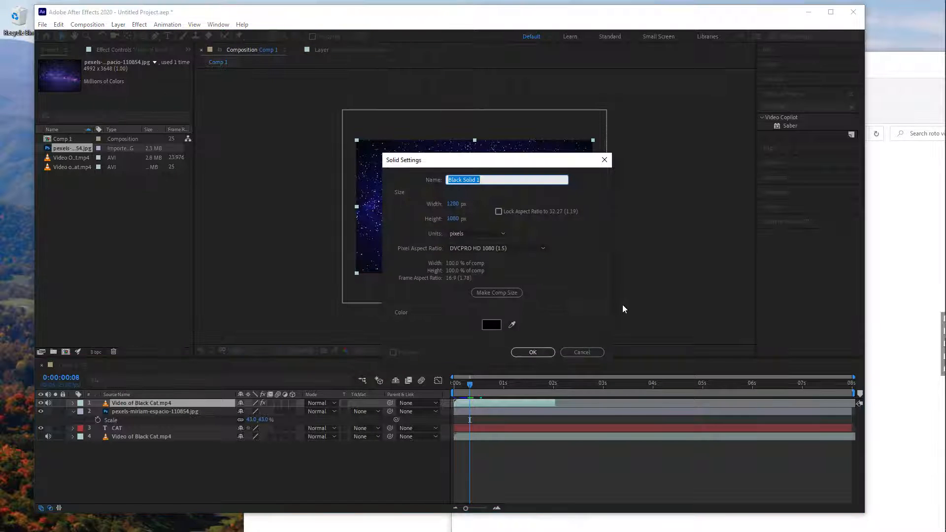
click(532, 351)
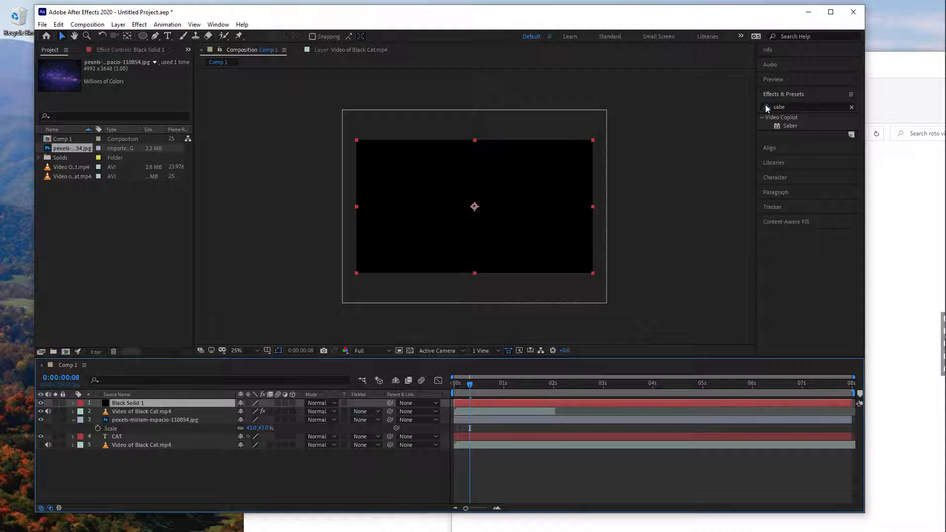
Apply the Saber effect to the black solid and set its Composite Settings to Transparent.
drag(789, 126, 551, 403)
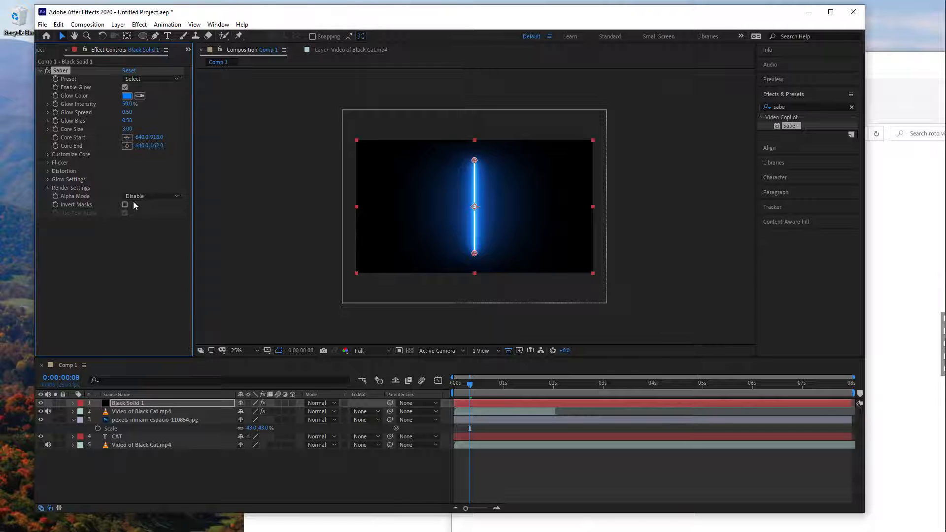
click(47, 187)
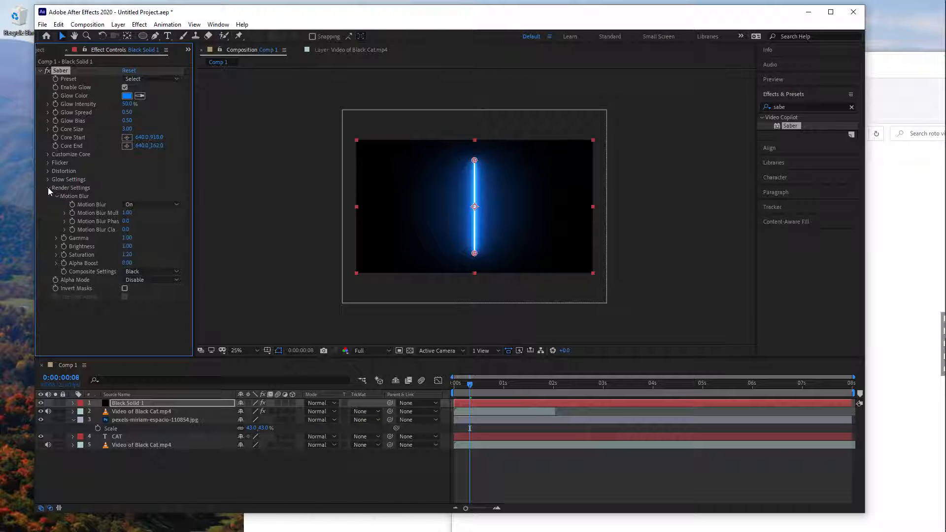
click(165, 271)
click(148, 279)
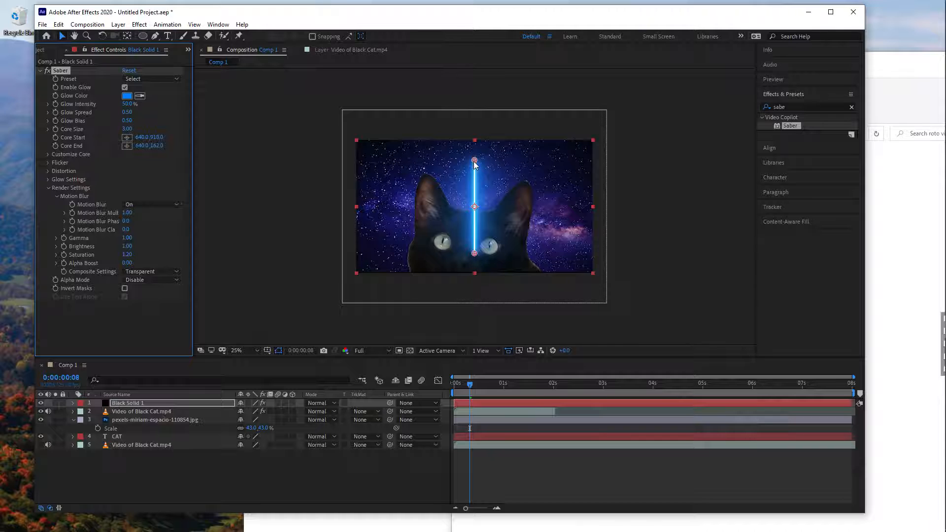
Place the saber's Core Start on the cat's left-hand eye and its Core End just above the frame, at about 432, -34.
drag(474, 161, 420, 134)
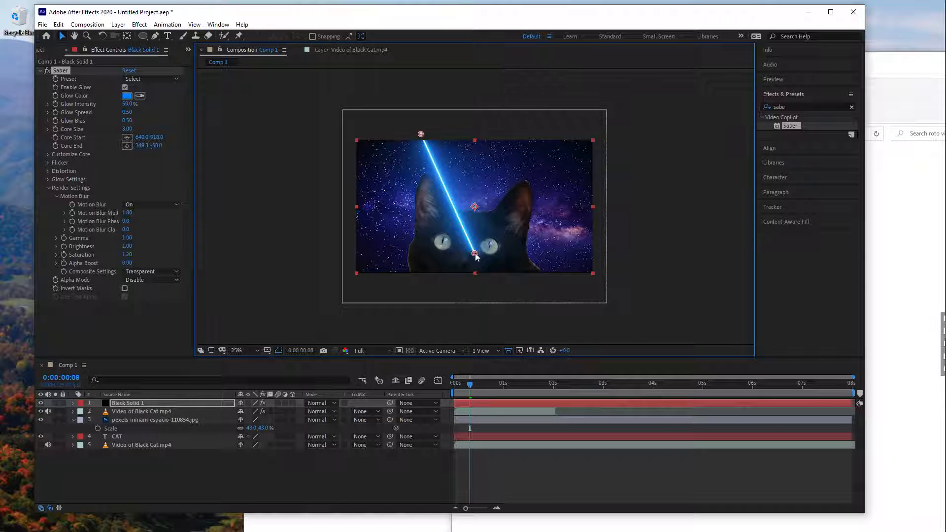
drag(475, 255, 442, 240)
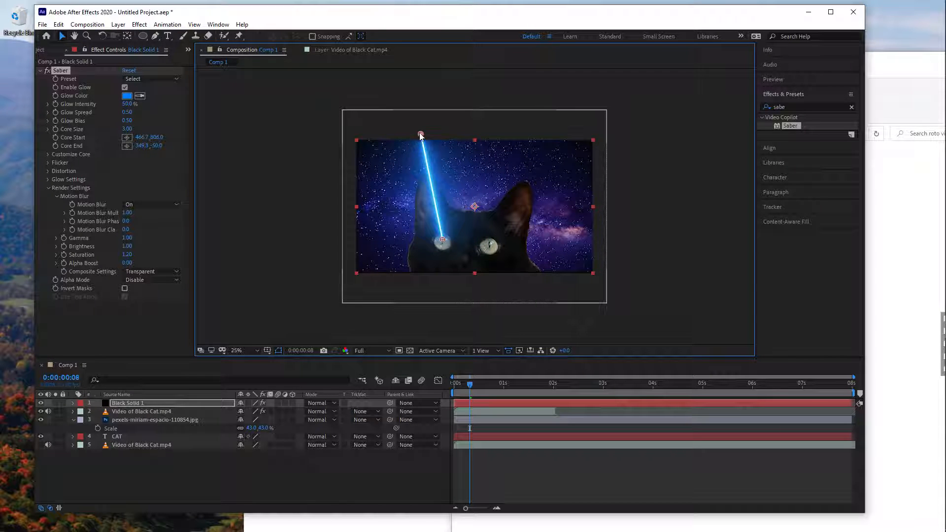
drag(420, 134, 436, 136)
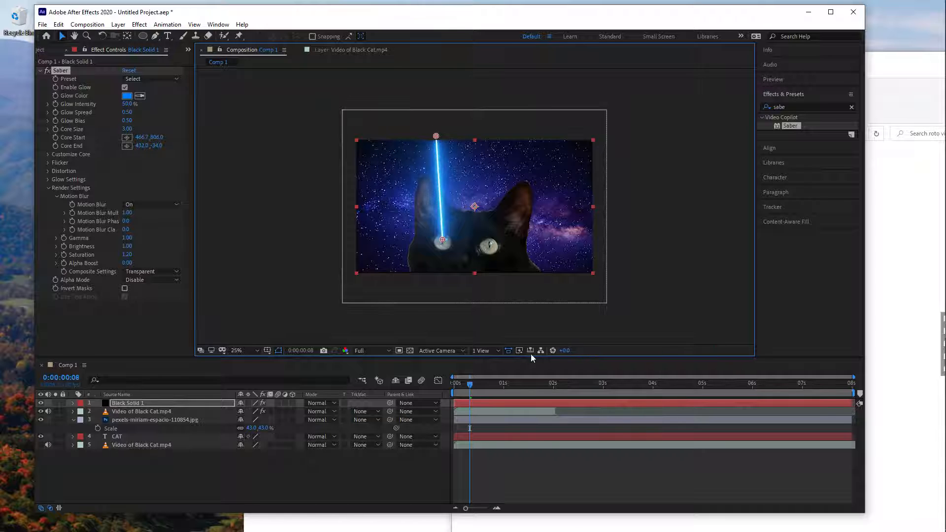
Duplicate the saber solid and move the copy so its beam starts at the cat's right-hand eye.
click(530, 403)
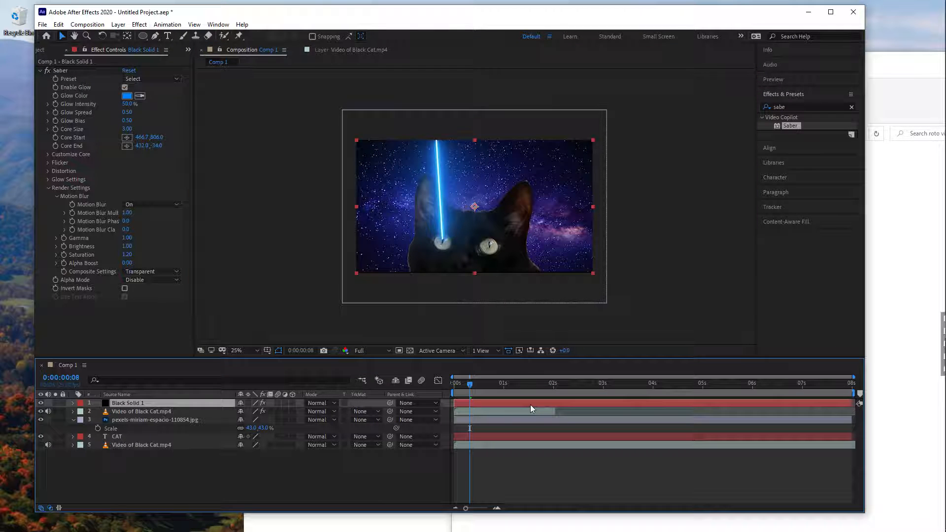
key(ctrl+d)
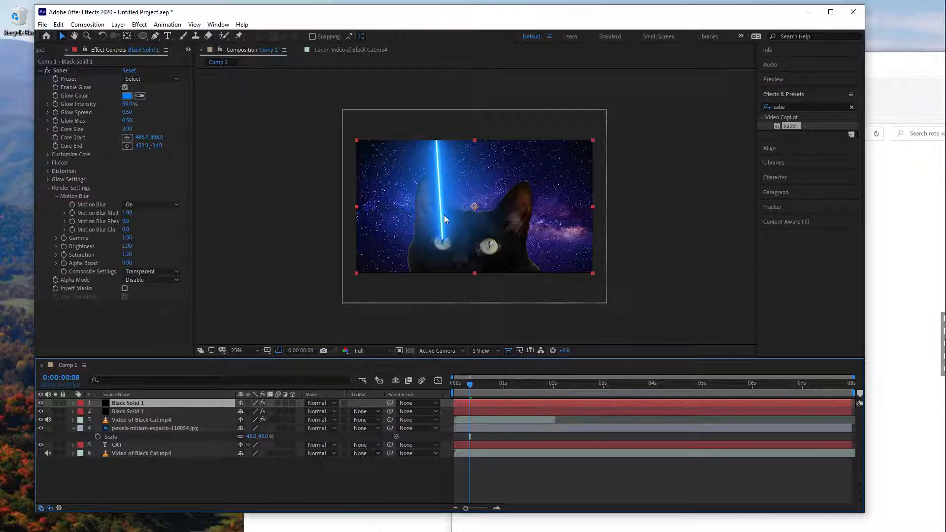
drag(443, 215, 491, 224)
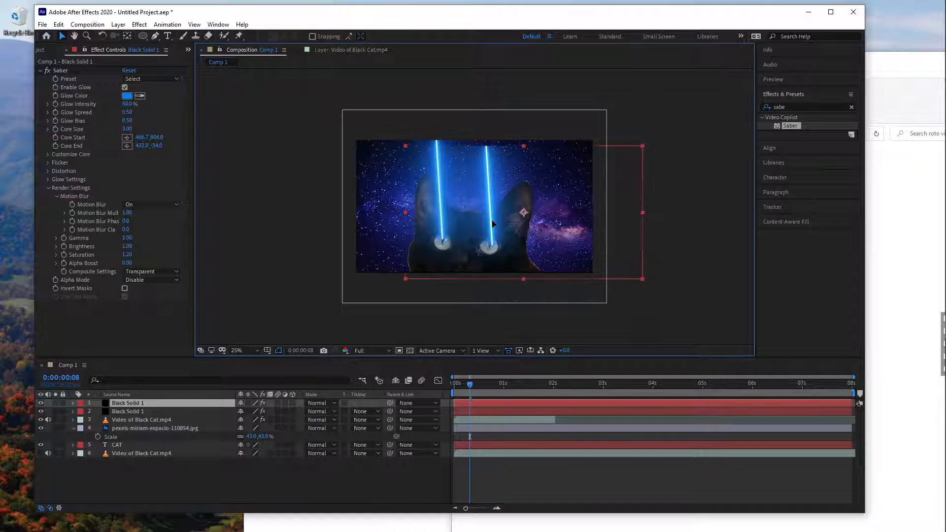
Adjust the duplicate beam's Core End to about 483, -14 and its Core Start to about 461, 802, then deselect the layer.
click(507, 410)
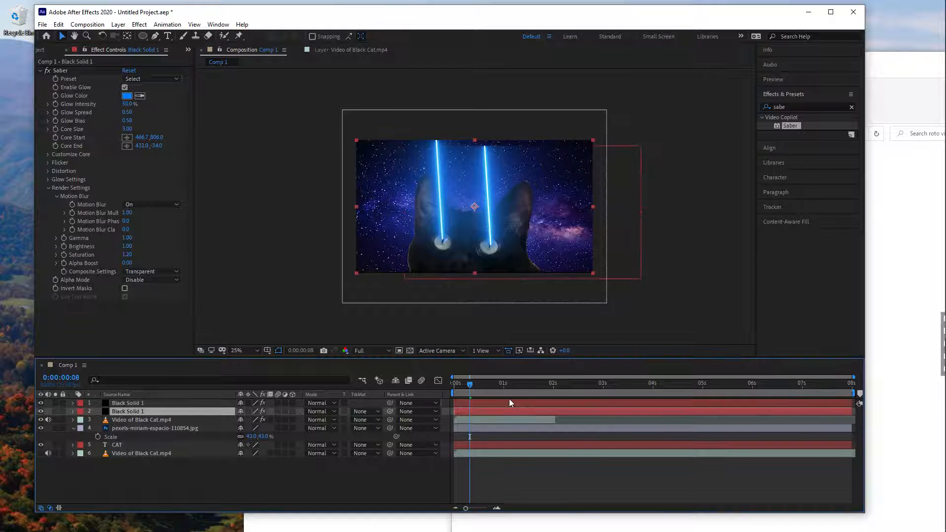
click(494, 404)
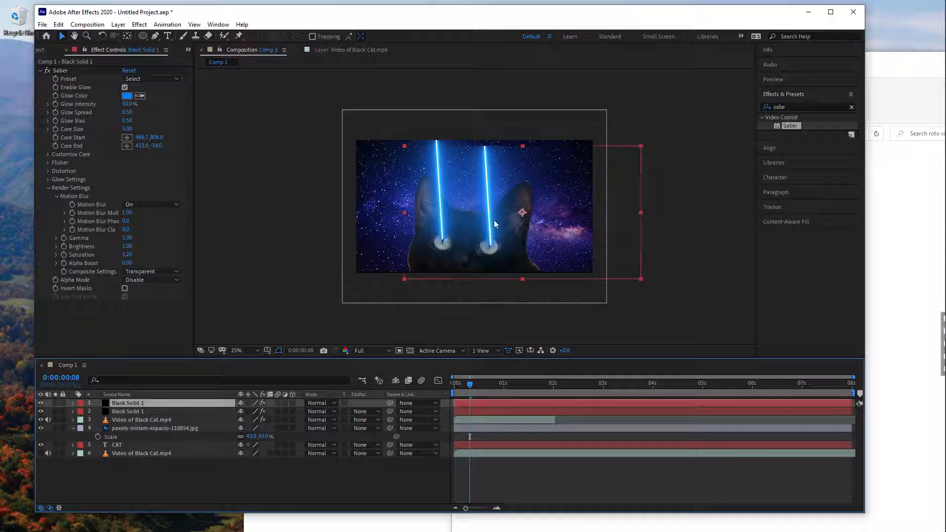
drag(486, 143, 495, 147)
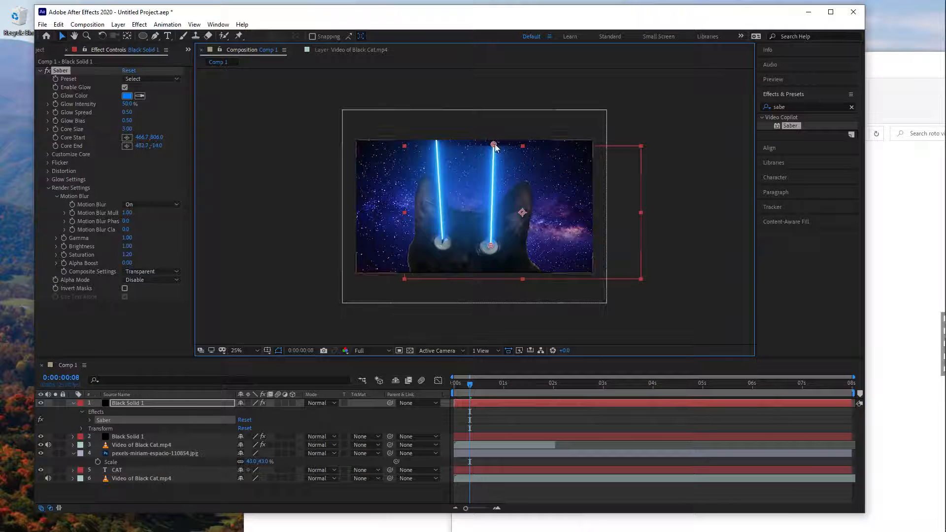
drag(489, 246, 488, 245)
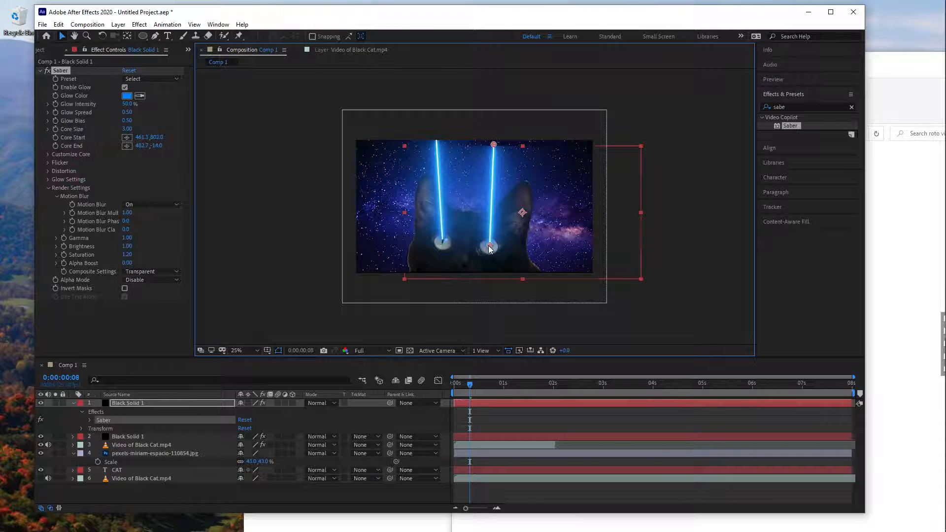
click(649, 324)
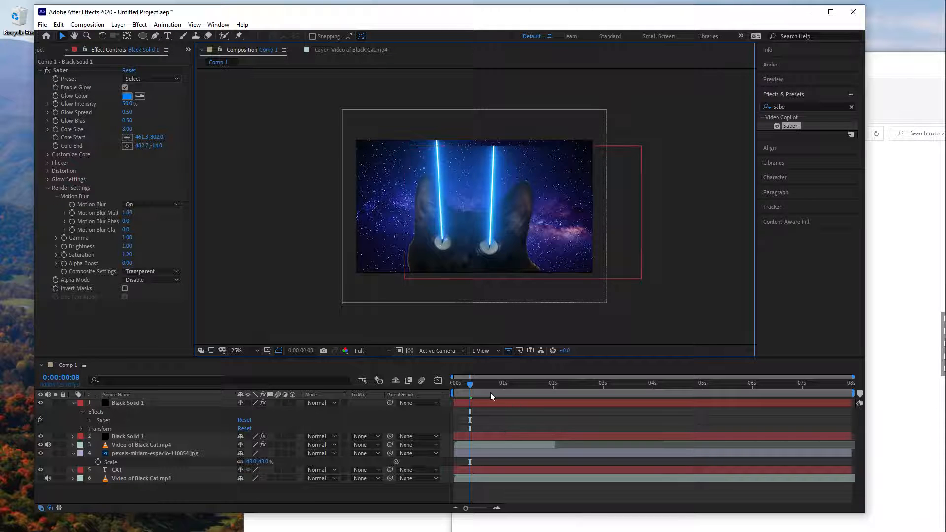
Keyframe the duplicate beam's End Offset at 100% on frame 8 and 0% on frame 13.
click(71, 154)
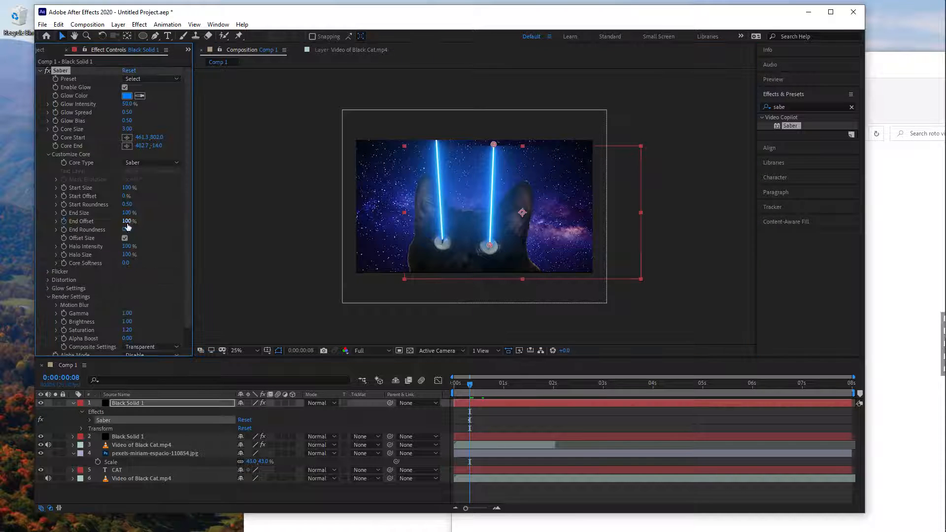
drag(472, 380, 480, 382)
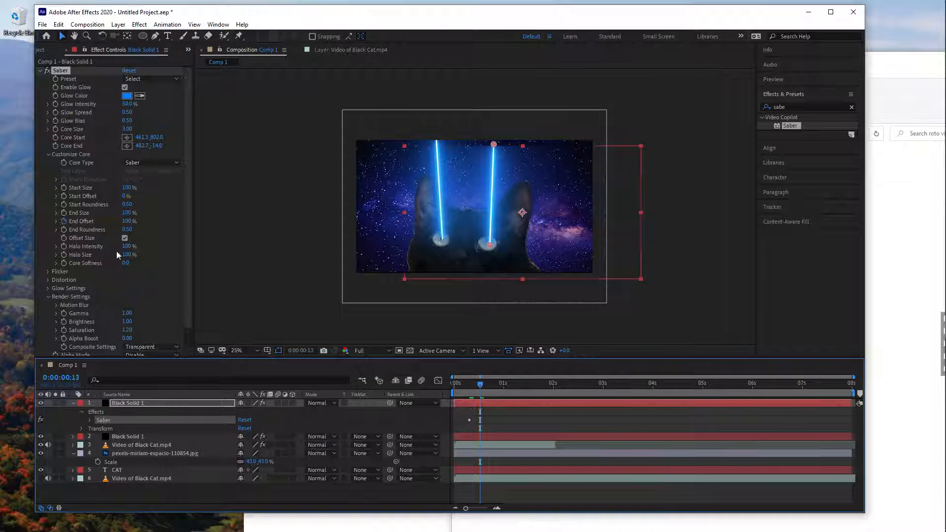
drag(130, 221, 85, 222)
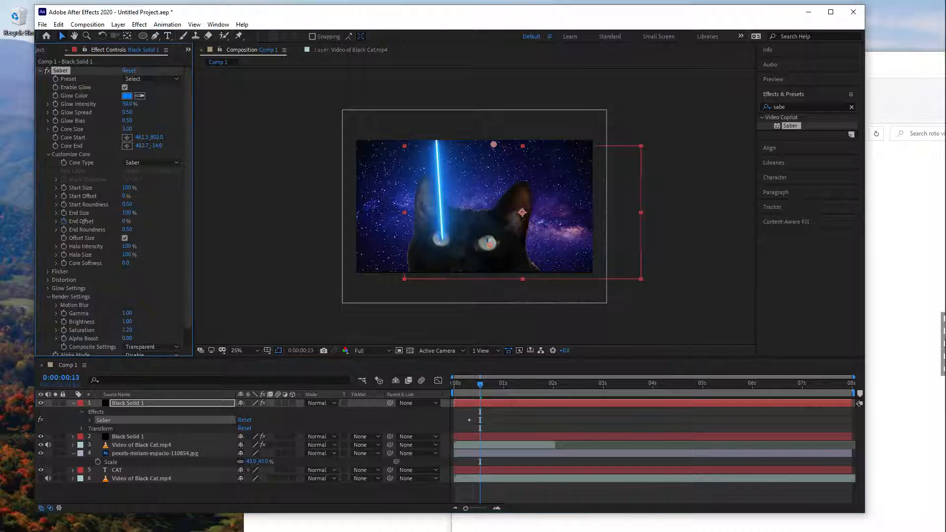
Swap the two End Offset keyframes so the duplicate beam goes from 0% at frame 8 to 100% at frame 13.
drag(480, 383, 469, 384)
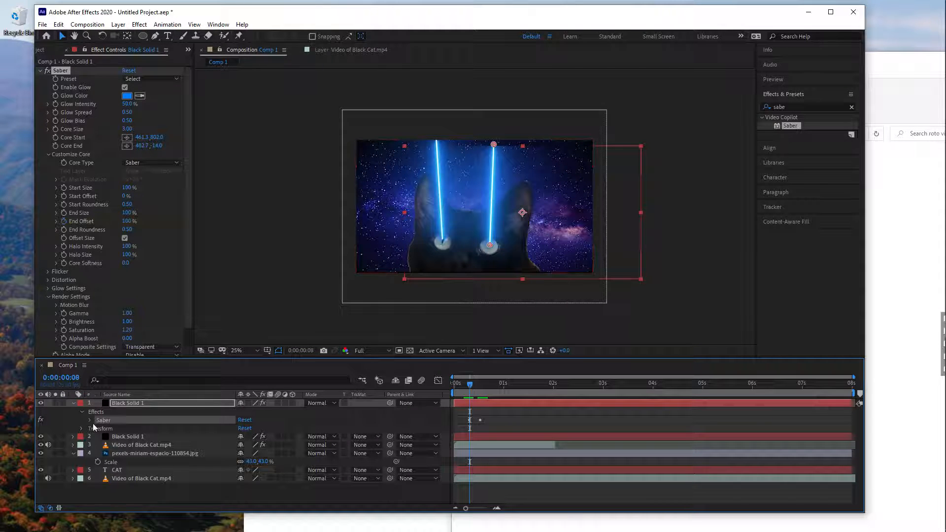
click(90, 420)
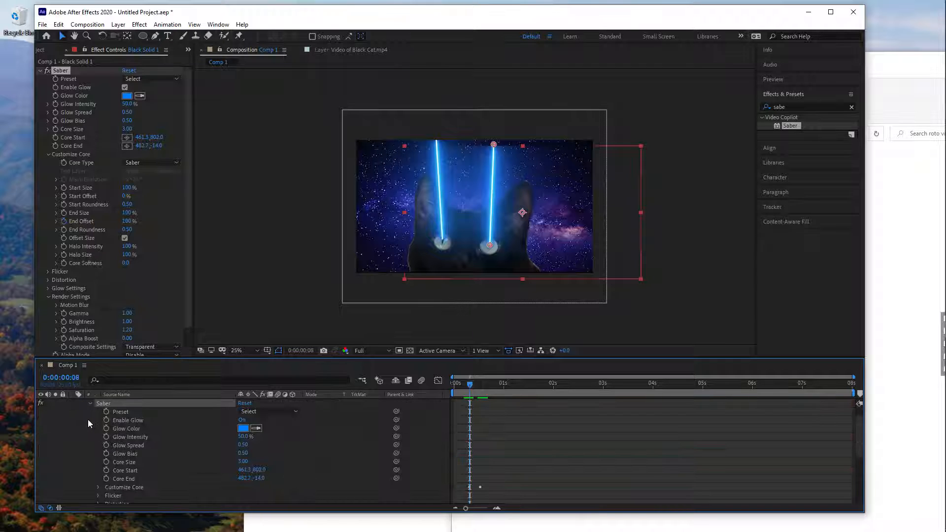
click(98, 487)
scroll(163, 480, down, 3)
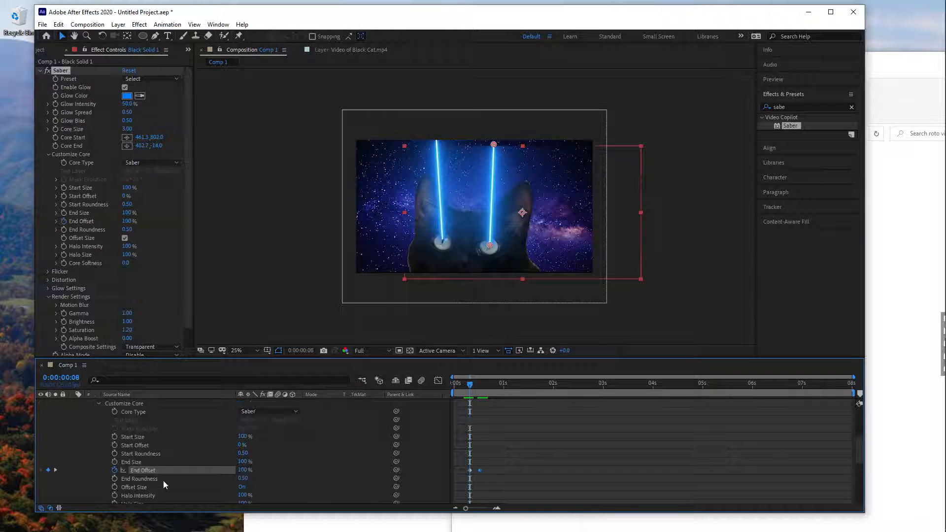
drag(481, 470, 472, 473)
click(479, 469)
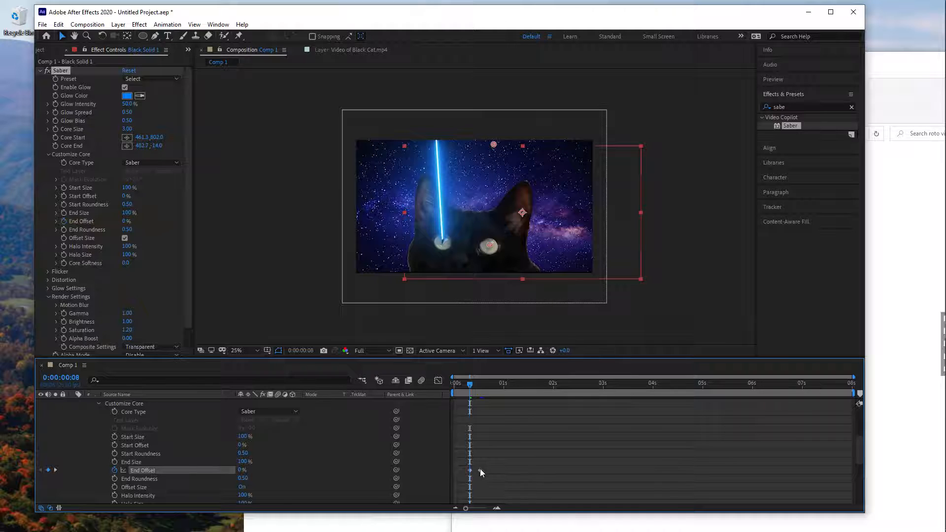
Copy both End Offset keyframes and paste them onto the End Offset of the original saber solid, starting at frame 6.
mouse_move(472, 389)
mouse_down()
mouse_move(491, 384)
mouse_move(462, 384)
mouse_move(468, 390)
mouse_up()
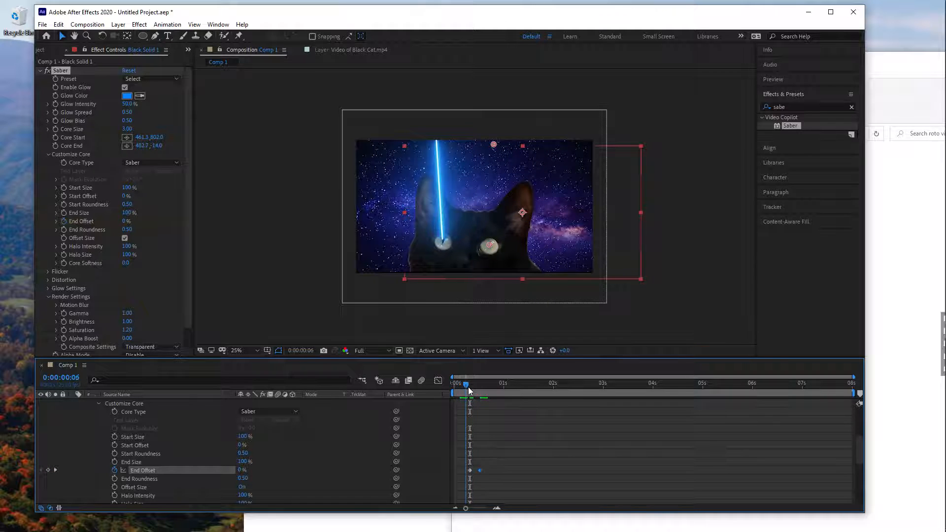
drag(459, 465, 494, 472)
scroll(137, 432, up, 4)
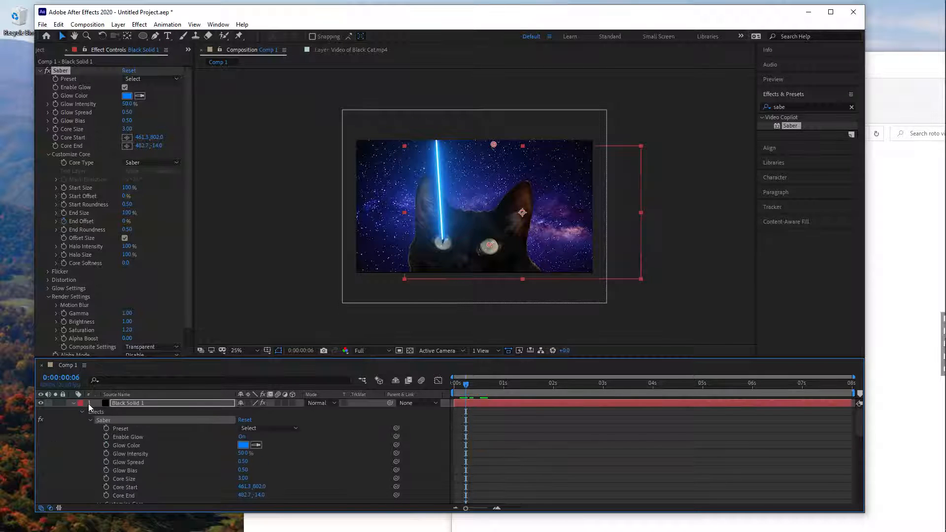
click(73, 403)
click(90, 411)
double_click(121, 411)
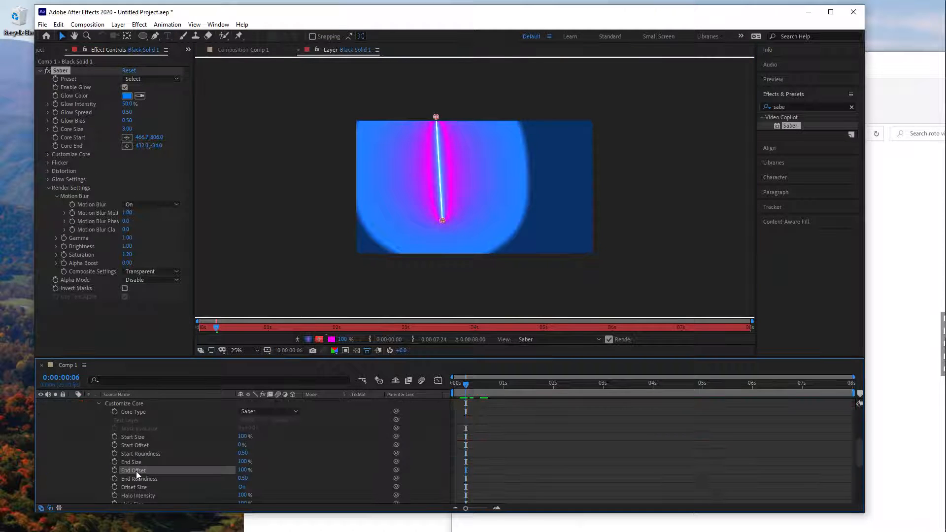
key(ctrl+v)
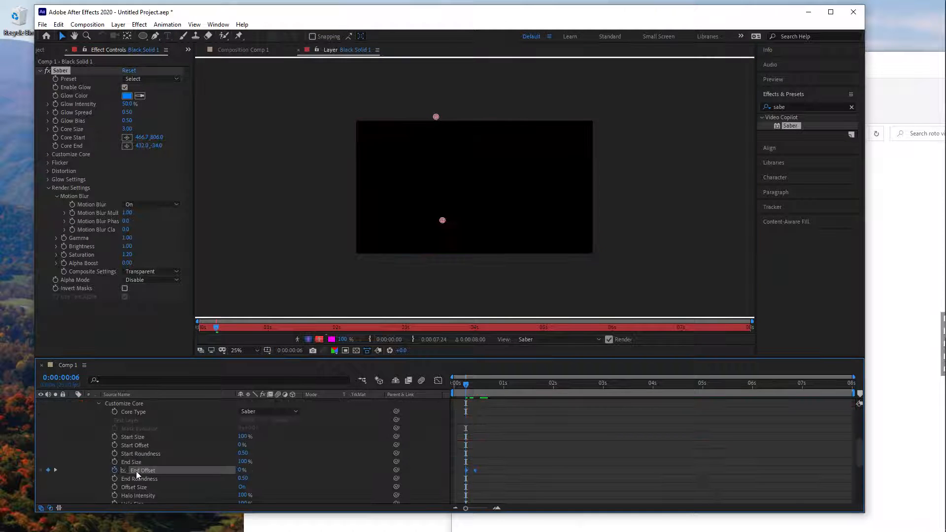
Keyframe the original beam's Start Offset from 0% at frame 16 to 100% at frame 22.
drag(466, 383, 486, 388)
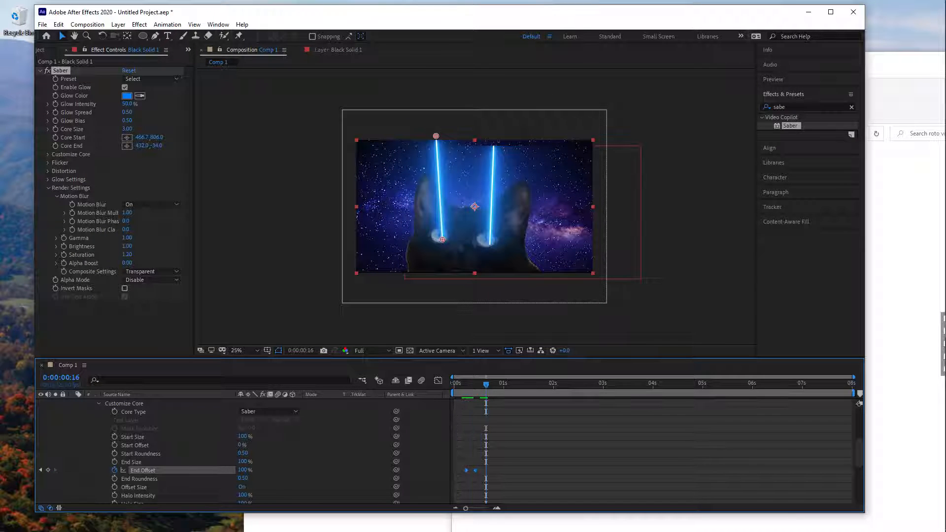
click(117, 445)
drag(490, 385, 498, 386)
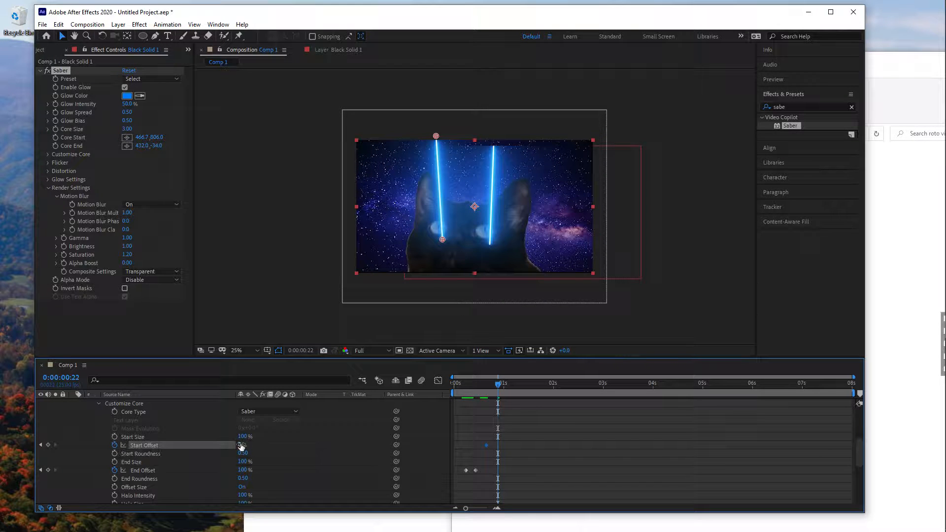
drag(240, 445, 288, 443)
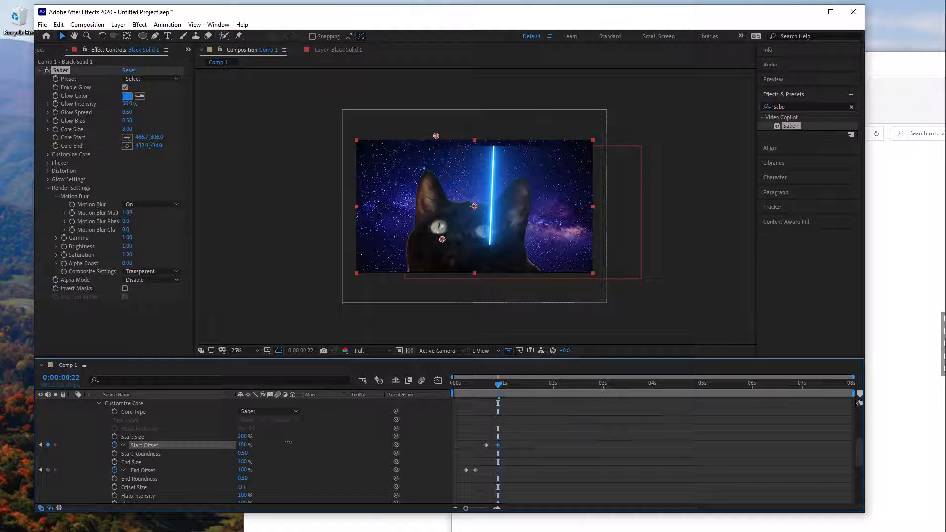
Keyframe the duplicate beam's Start Offset from 0% at frame 17 to 100% at frame 23.
scroll(528, 444, up, 5)
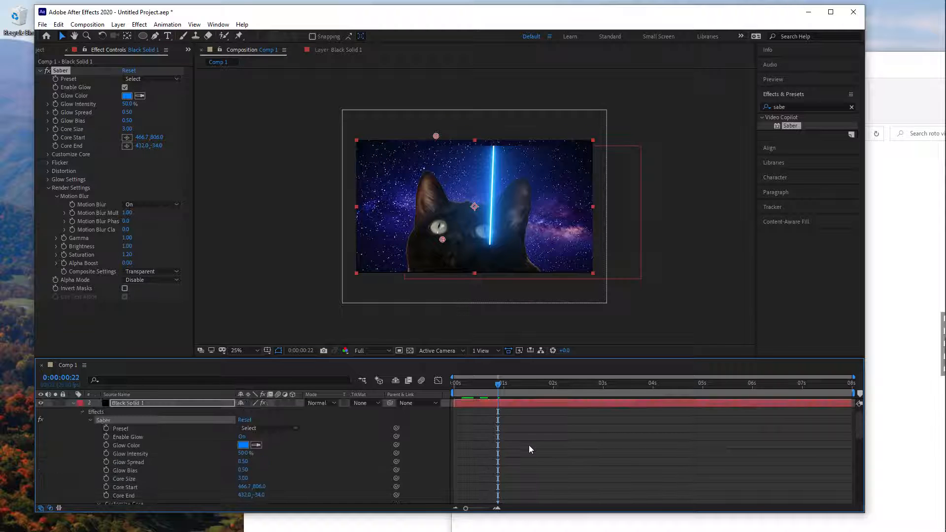
click(115, 403)
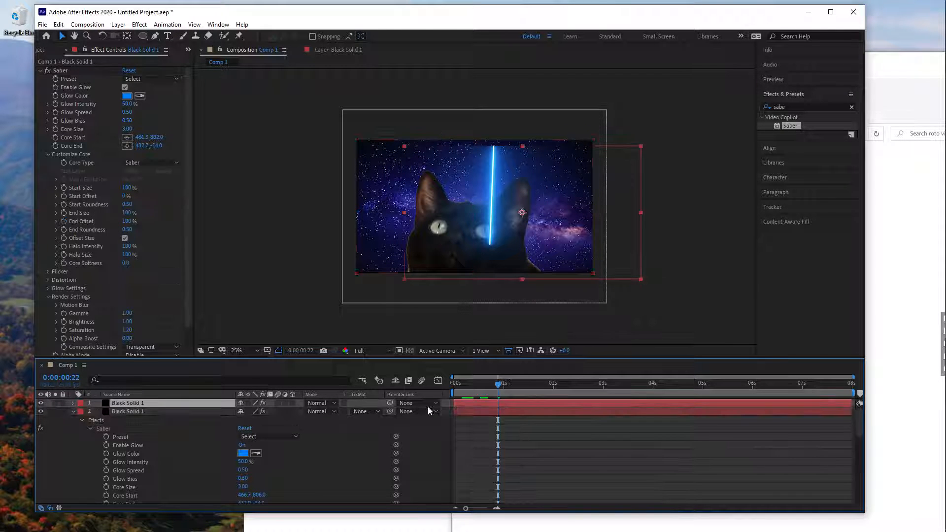
click(72, 403)
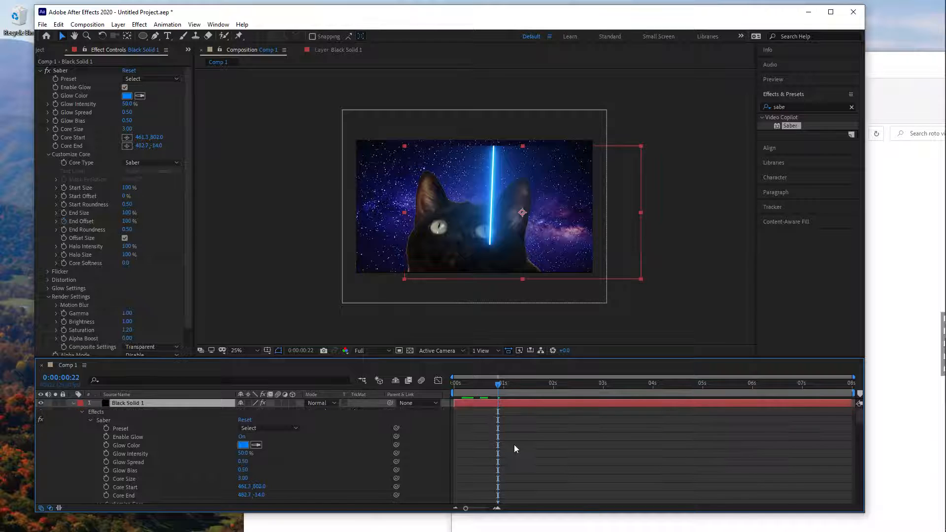
scroll(514, 445, down, 3)
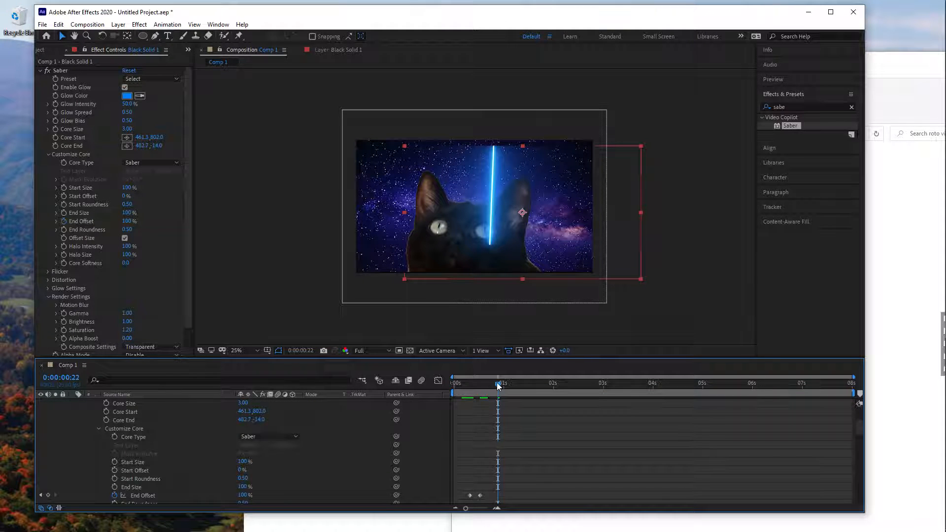
mouse_move(498, 385)
mouse_down()
mouse_move(488, 382)
mouse_move(501, 386)
mouse_up()
click(115, 469)
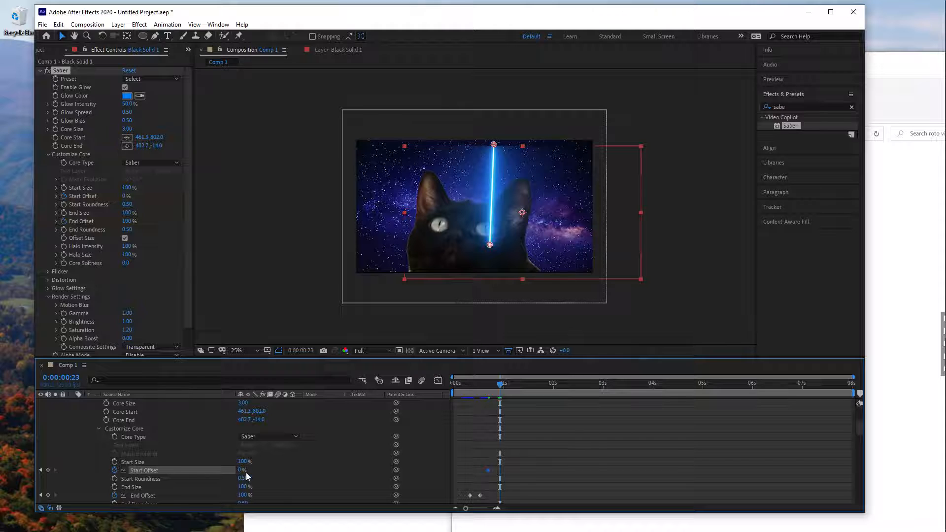
drag(242, 470, 302, 471)
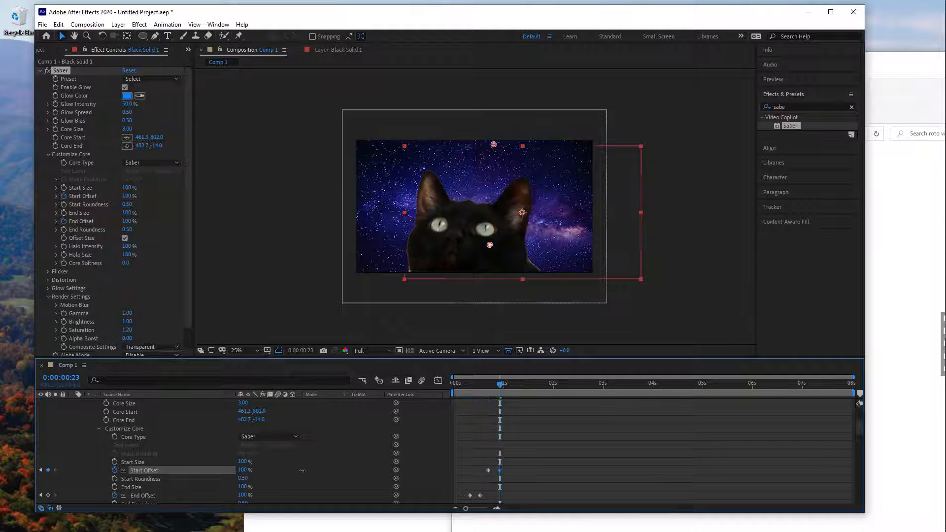
Preview the composition from frame 1 to check the animation of both beams.
drag(500, 382, 455, 382)
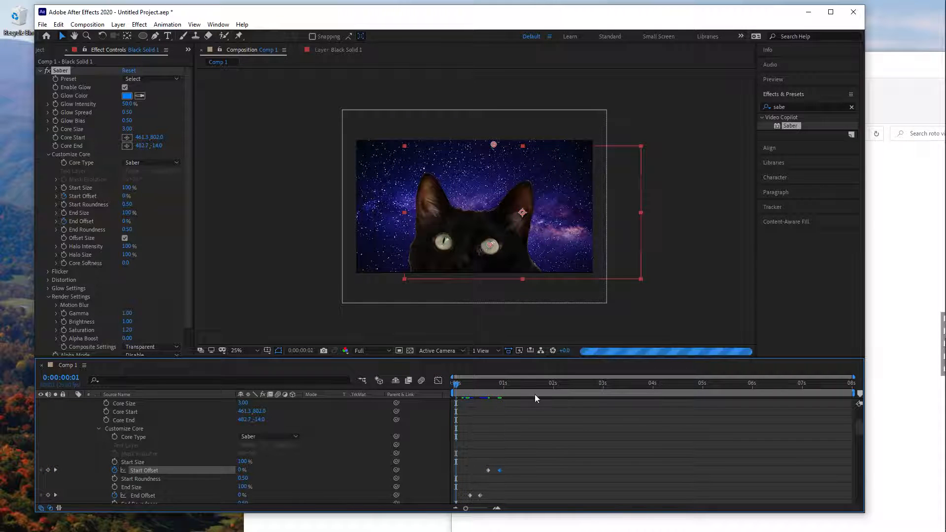
key(space)
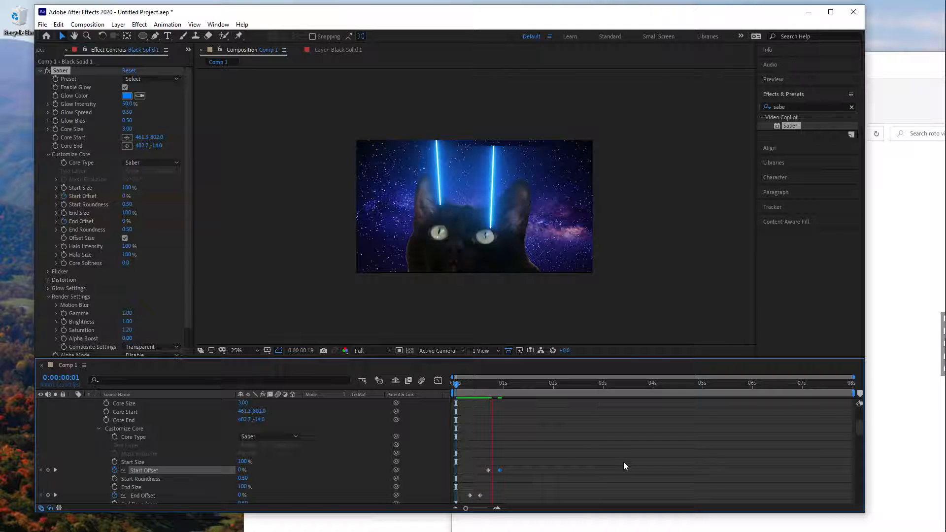
drag(492, 384, 480, 382)
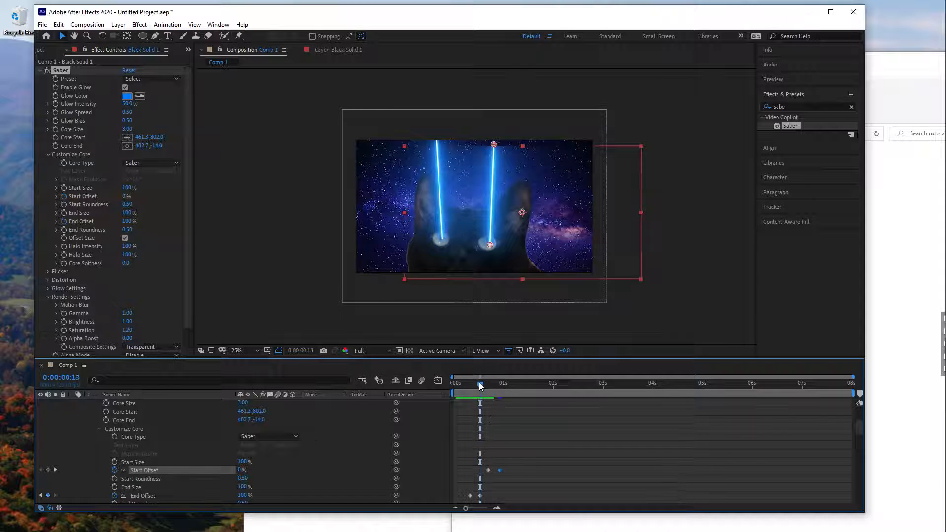
Animate the original beam's Core Start from 466.3, 814.0 to 458.3, 770.0 with two keyframes.
scroll(311, 483, down, 3)
scroll(311, 483, up, 8)
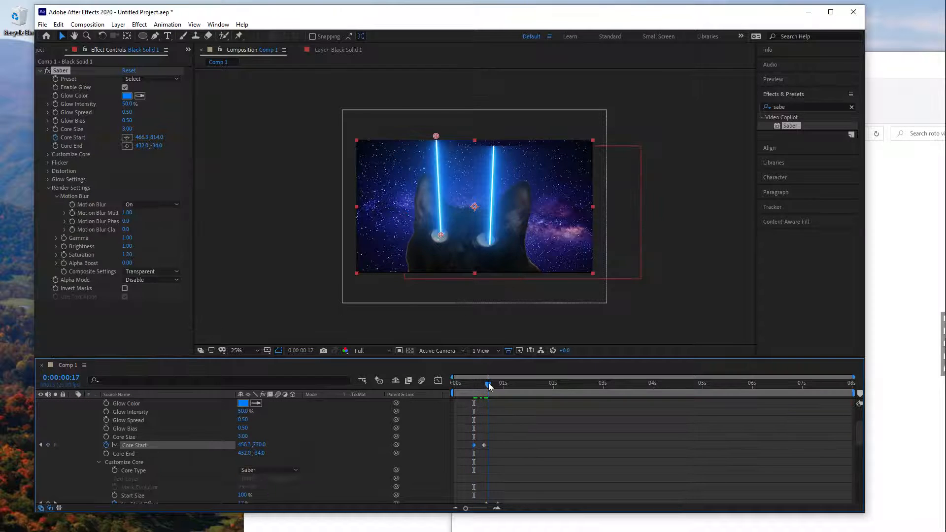
mouse_move(480, 383)
mouse_down()
mouse_move(495, 383)
mouse_move(459, 379)
mouse_move(494, 378)
mouse_move(476, 380)
mouse_up()
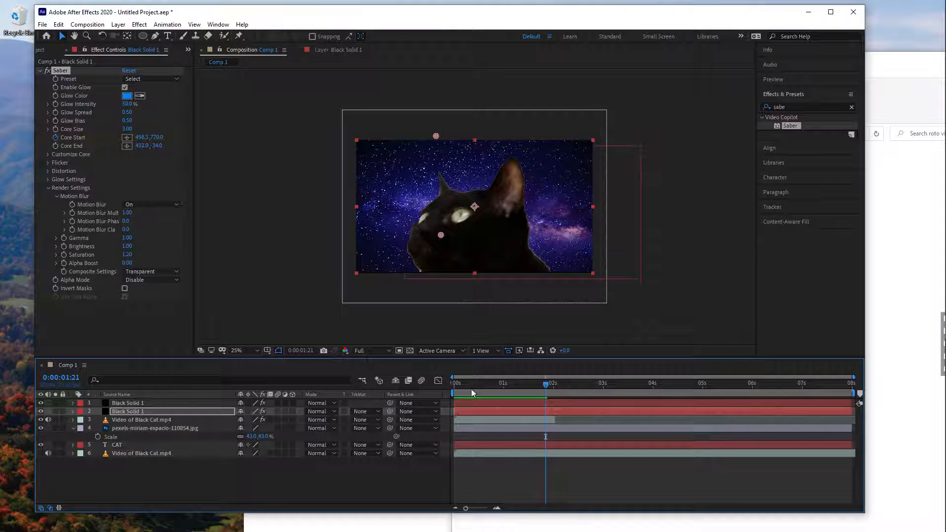
mouse_move(465, 379)
mouse_down()
mouse_move(455, 384)
mouse_move(481, 379)
mouse_move(462, 381)
mouse_up()
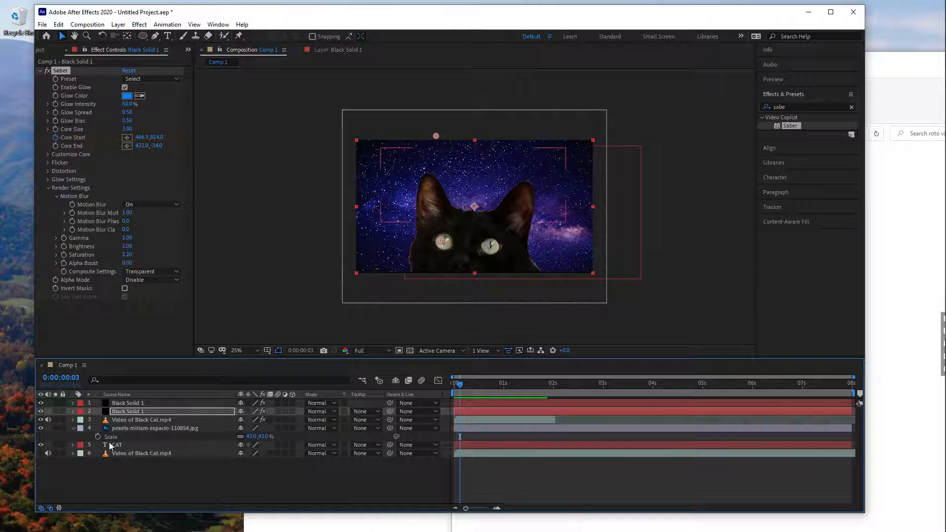
Delete the starry background image and the CAT text layer from the composition.
click(40, 428)
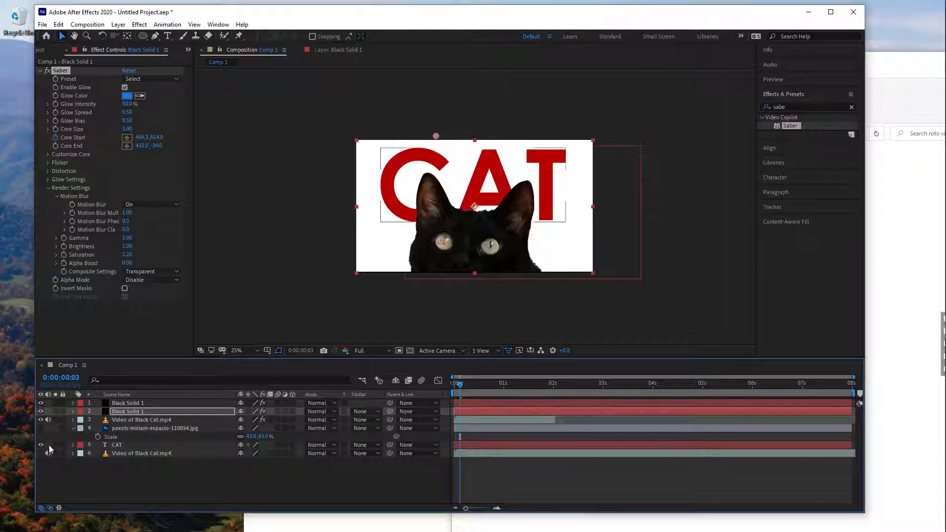
click(138, 428)
key(Delete)
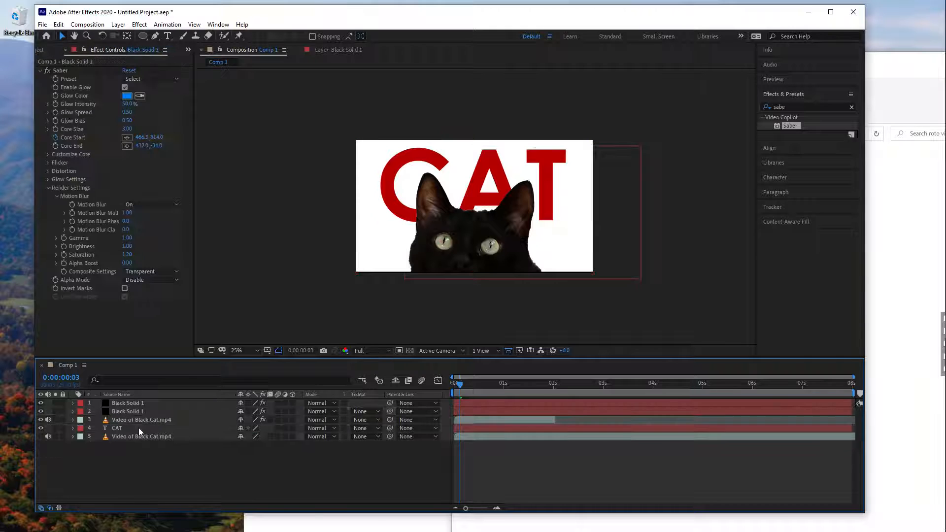
click(141, 428)
key(Delete)
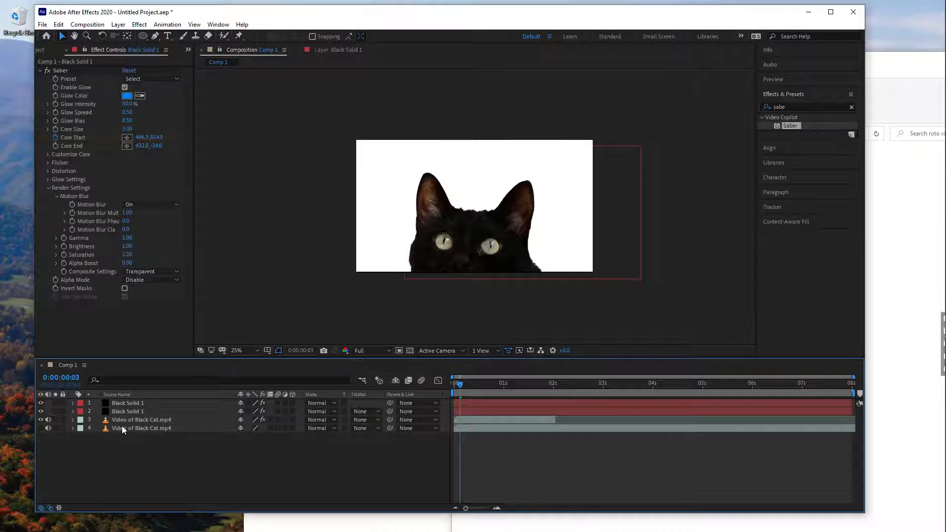
Delete both saber solids and the lower copy of the cat video, keeping only the rotoscoped cat layer.
click(139, 403)
key(Delete)
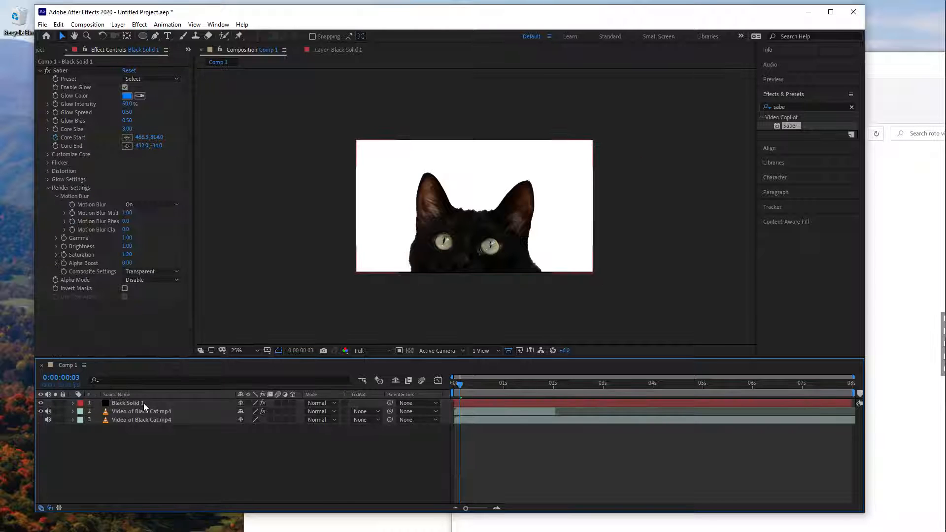
click(143, 403)
key(Delete)
click(149, 412)
key(Delete)
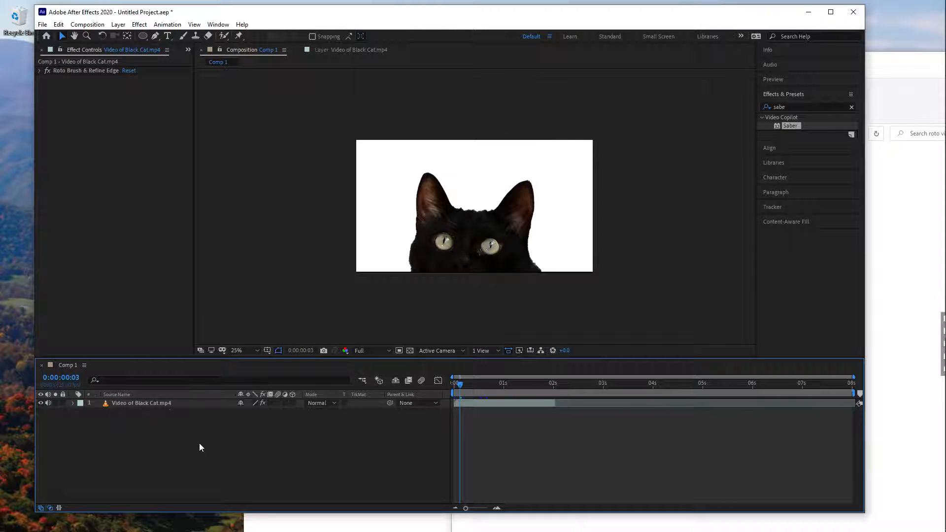
Create a composition-sized solid in yellow-green (D2FF00) and place it beneath the rotoscoped cat layer.
mouse_move(462, 382)
mouse_down()
mouse_move(519, 388)
mouse_move(468, 390)
mouse_move(477, 391)
mouse_up()
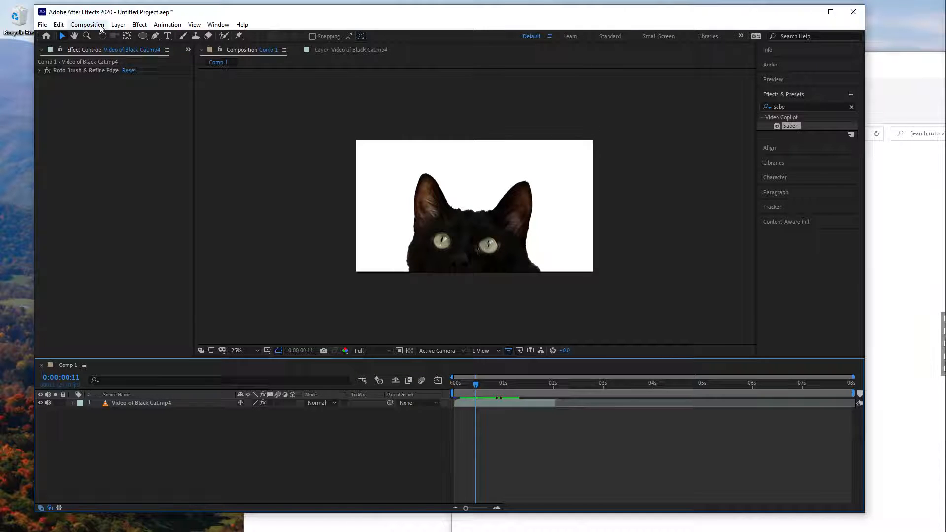
click(118, 24)
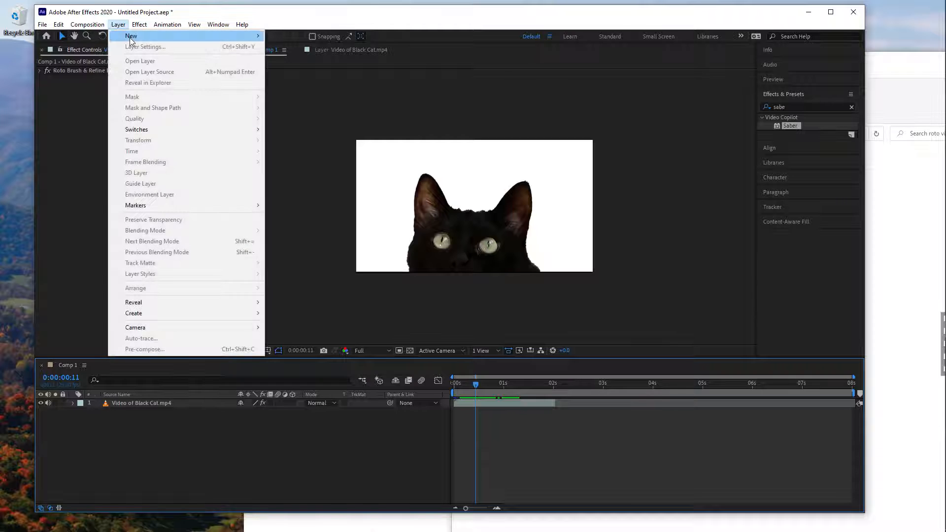
mouse_move(170, 38)
click(288, 47)
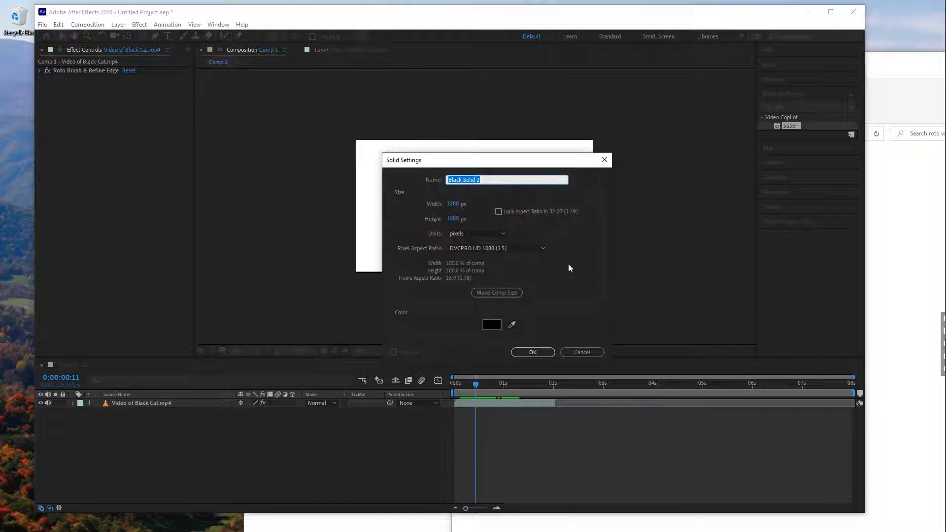
click(495, 327)
click(495, 303)
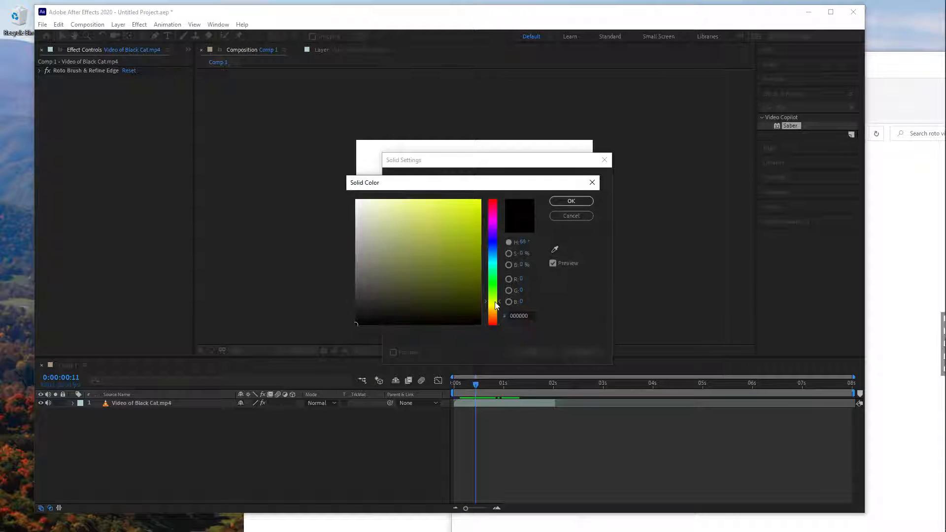
click(480, 200)
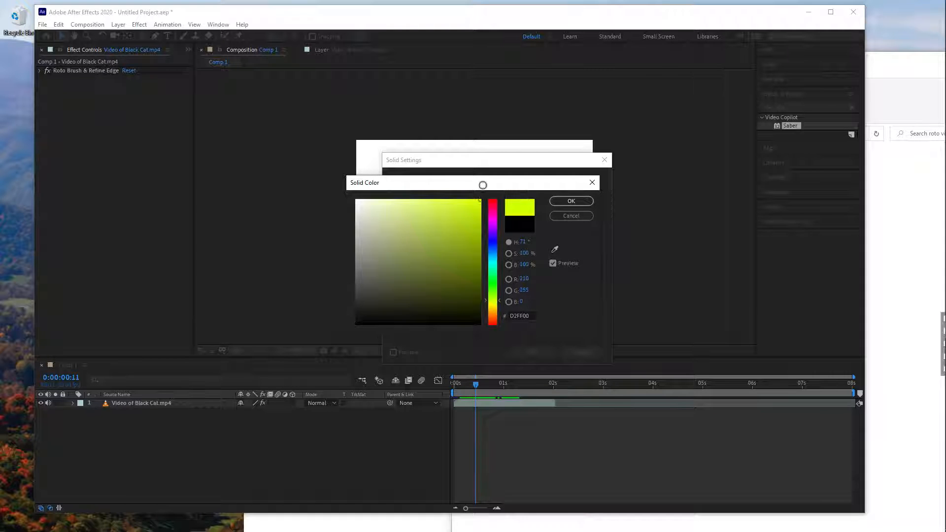
click(571, 200)
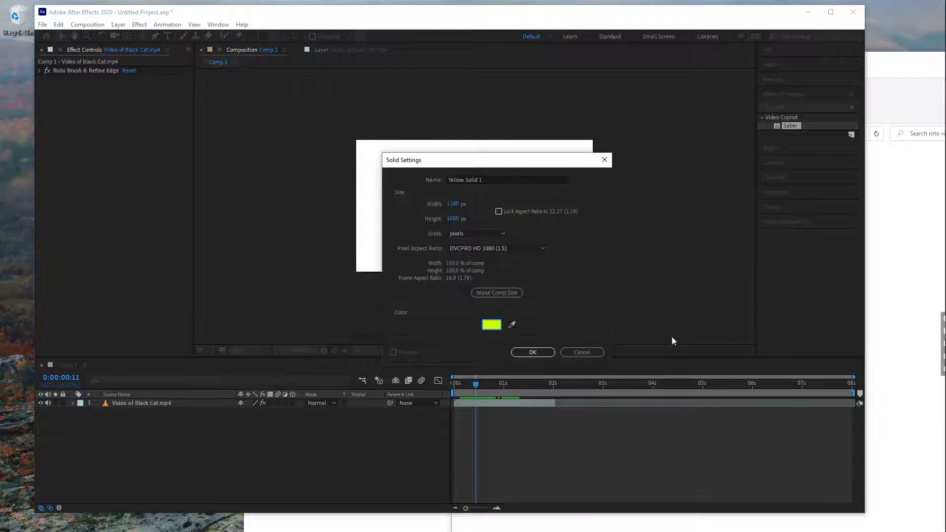
click(540, 352)
drag(167, 404, 169, 418)
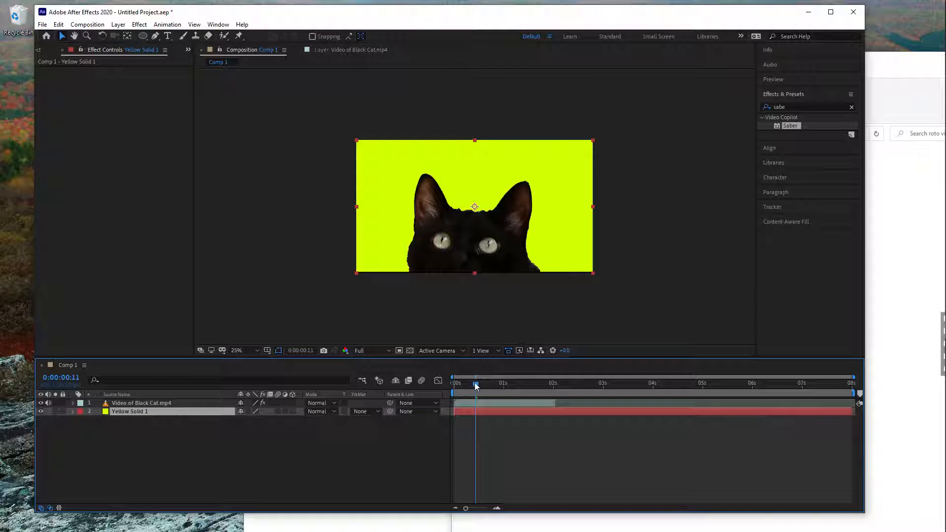
Find the Levels effect and apply it to the rotoscoped cat video layer.
mouse_move(476, 384)
mouse_down()
mouse_move(489, 385)
mouse_move(469, 385)
mouse_up()
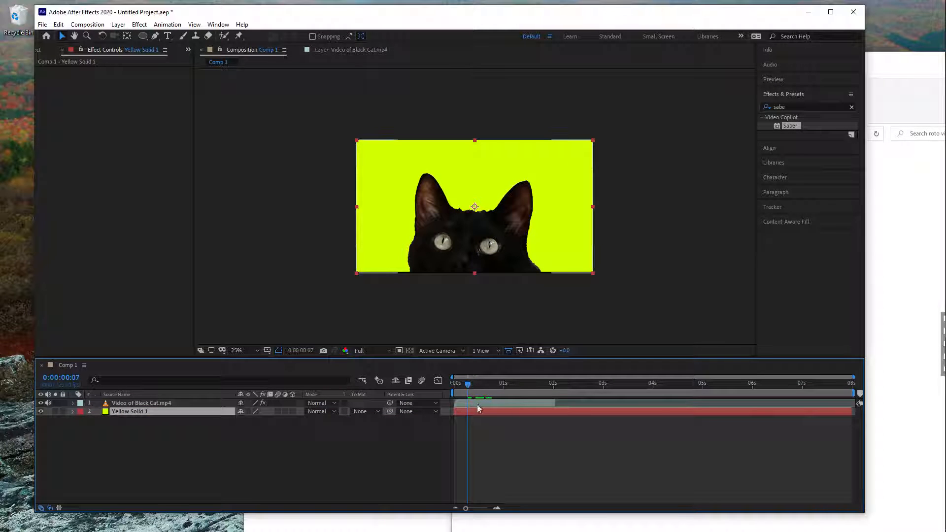
click(477, 403)
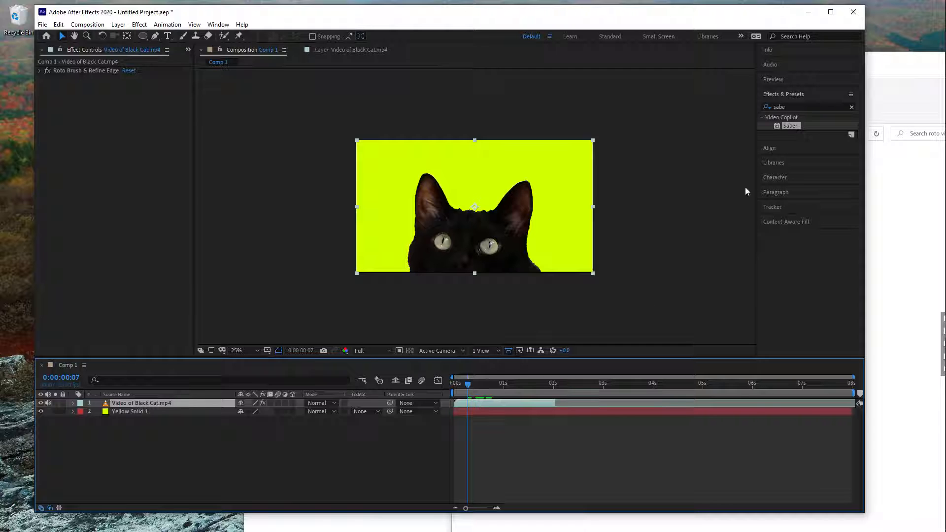
click(798, 107)
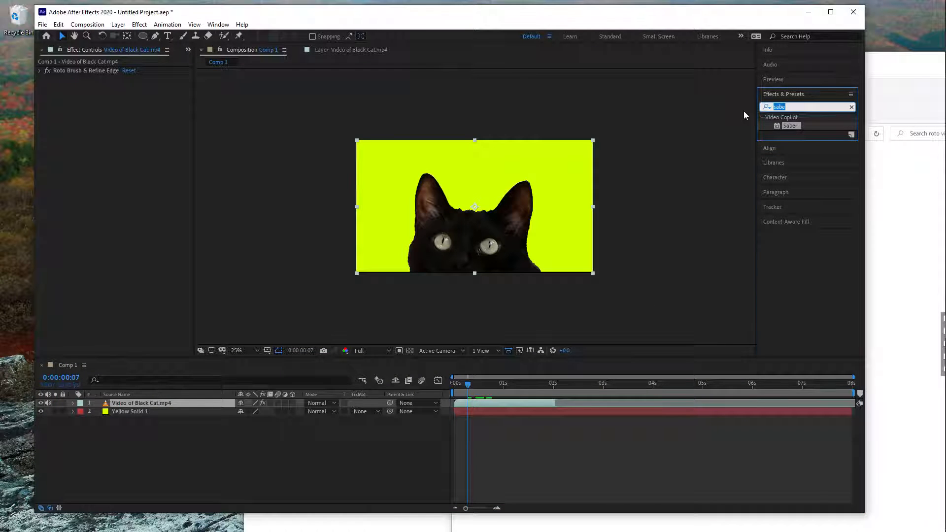
text(level)
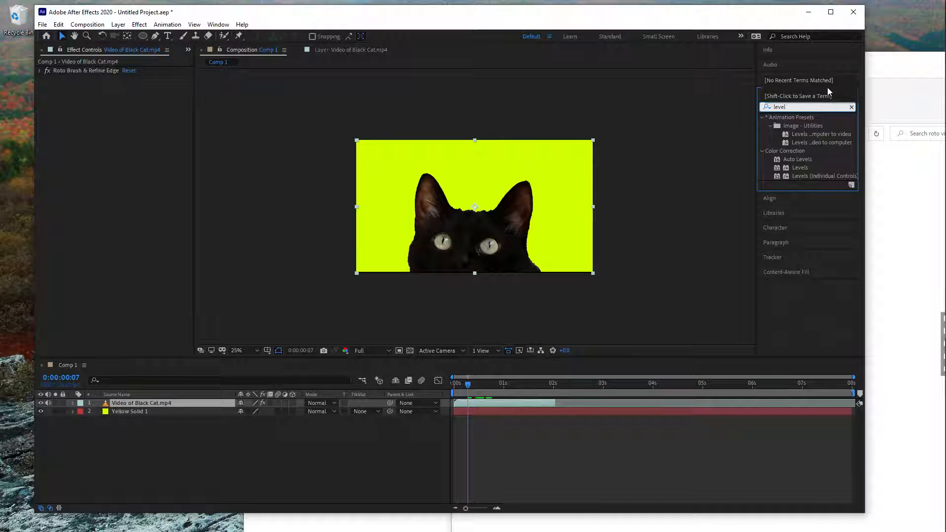
drag(788, 164, 486, 400)
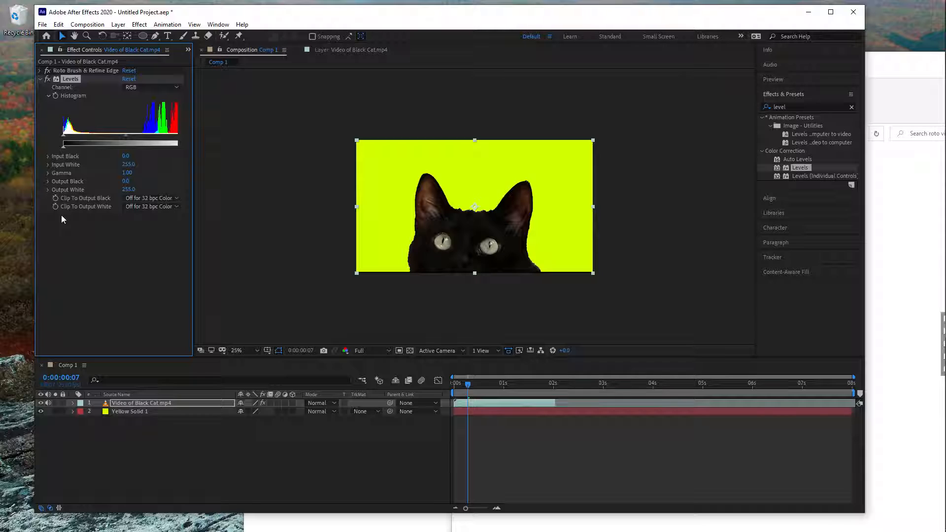
Lower the Levels Input White to -7.6 to turn the cat into a solid black silhouette.
click(128, 164)
text(130)
key(Return)
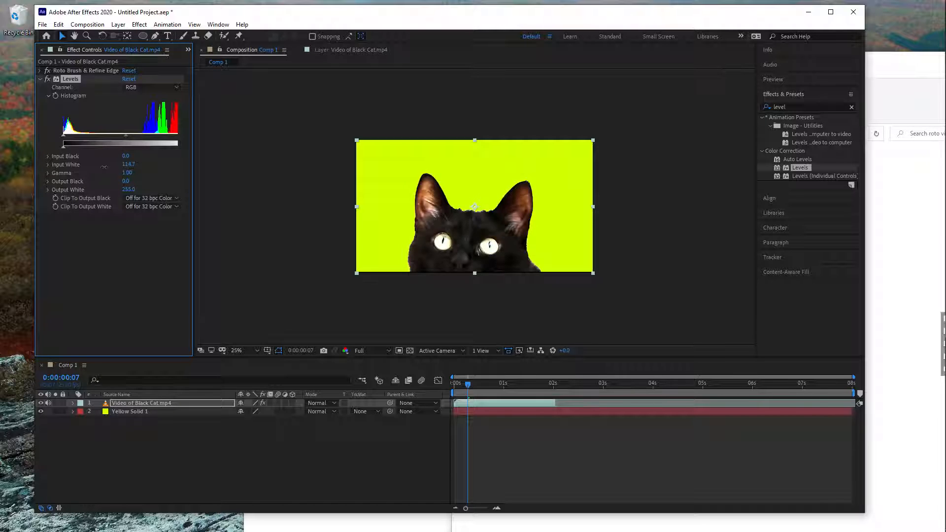
mouse_move(107, 167)
mouse_down()
mouse_move(70, 168)
mouse_move(100, 171)
mouse_up()
drag(87, 172, 80, 172)
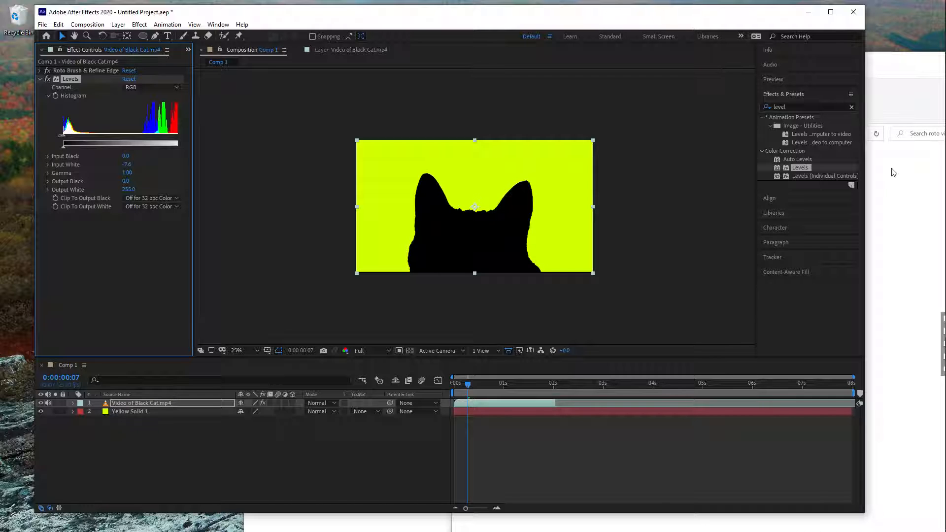
Find the Tint effect and apply it to the rotoscoped cat video layer.
click(754, 107)
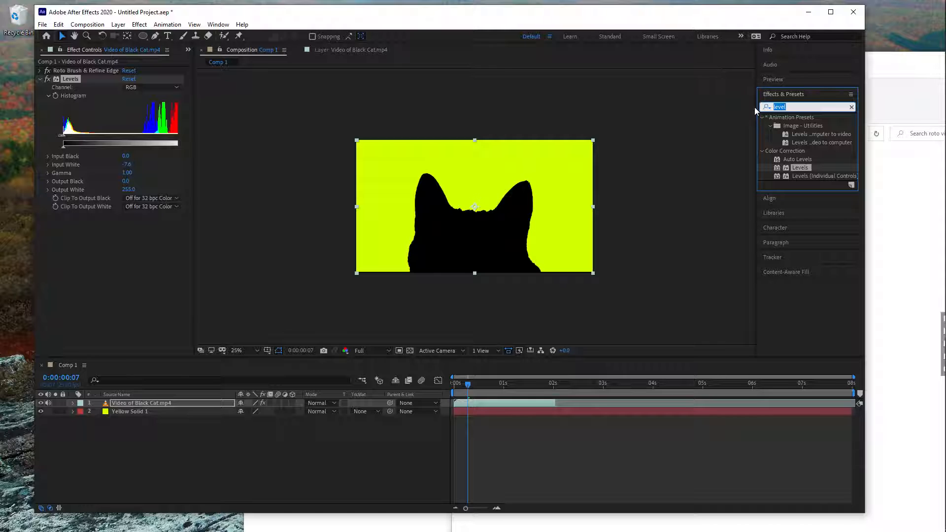
text(tint)
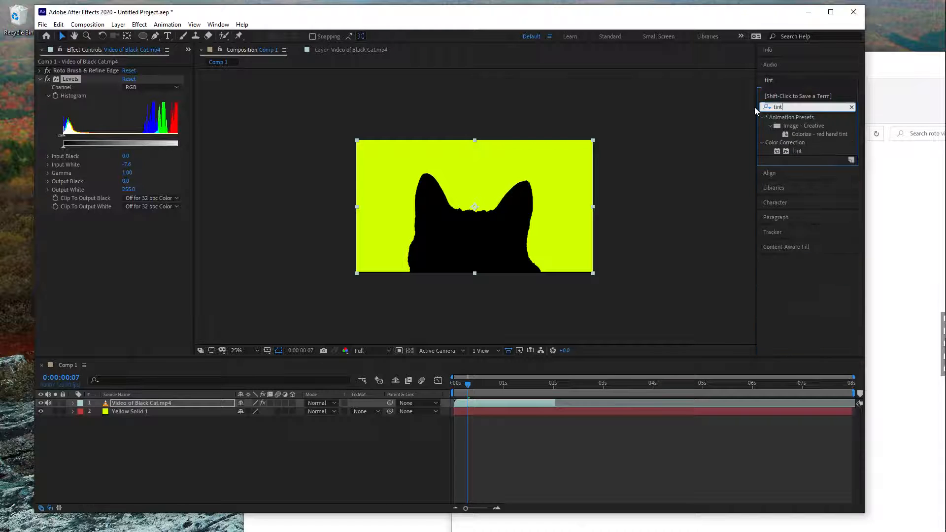
drag(783, 150, 488, 402)
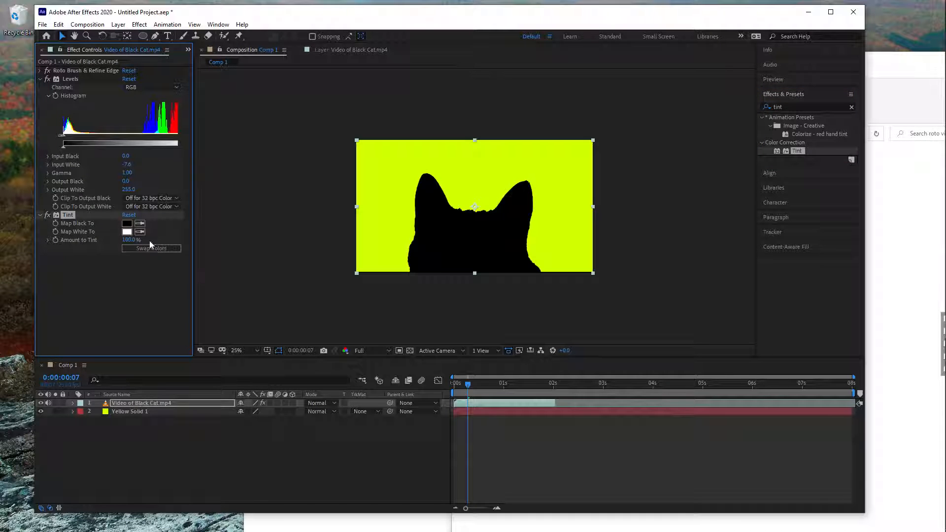
Set the Tint effect's Map Black To color to dark purple (4C0777).
click(127, 226)
click(444, 262)
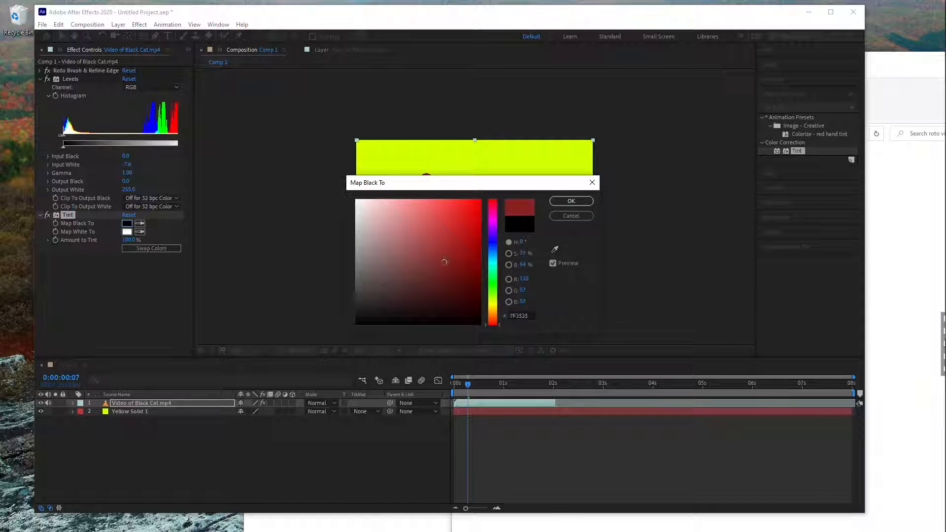
click(451, 257)
drag(452, 183, 683, 173)
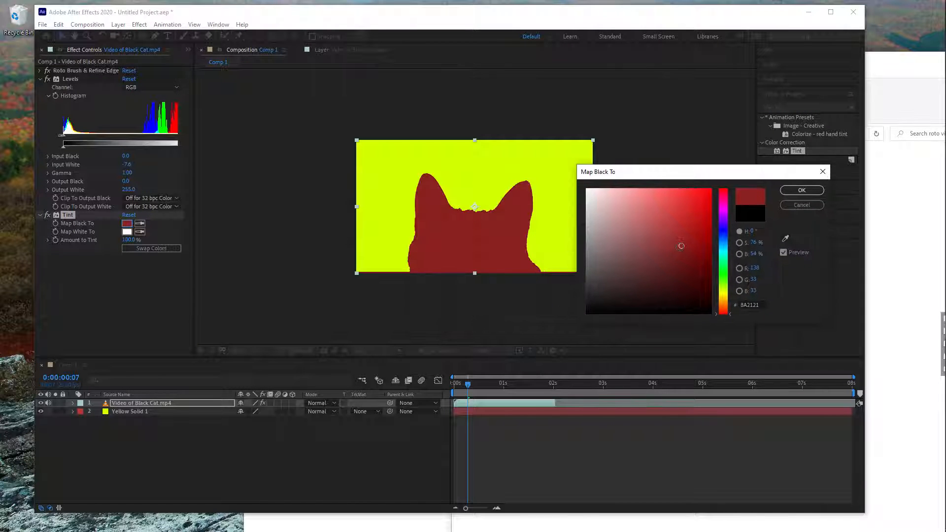
click(704, 255)
drag(727, 254, 728, 217)
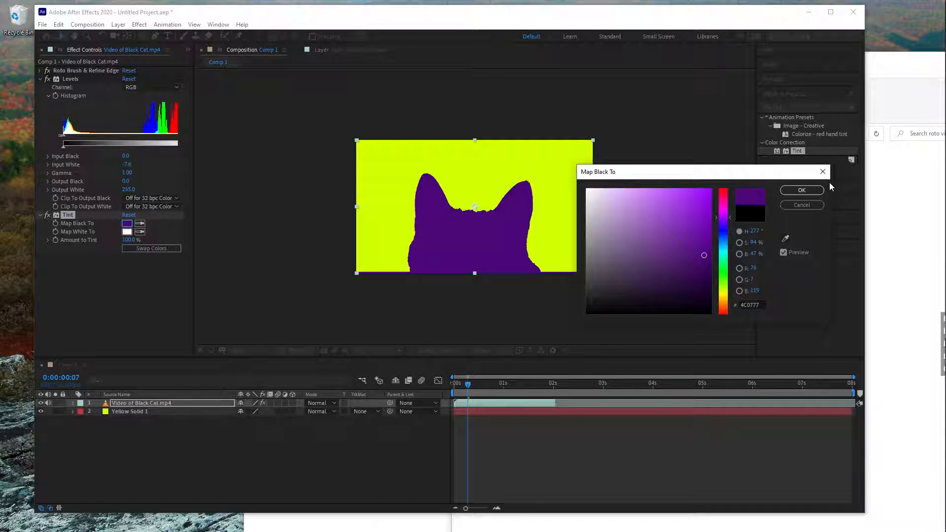
click(803, 190)
Preview the purple cat silhouette animation from the start of the composition, then return the playhead to the first frame.
drag(467, 384, 445, 385)
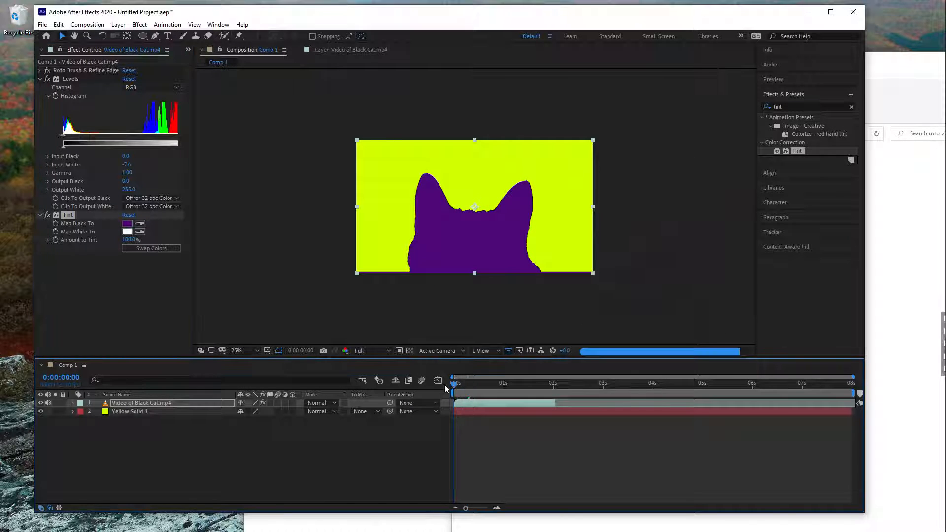
click(534, 440)
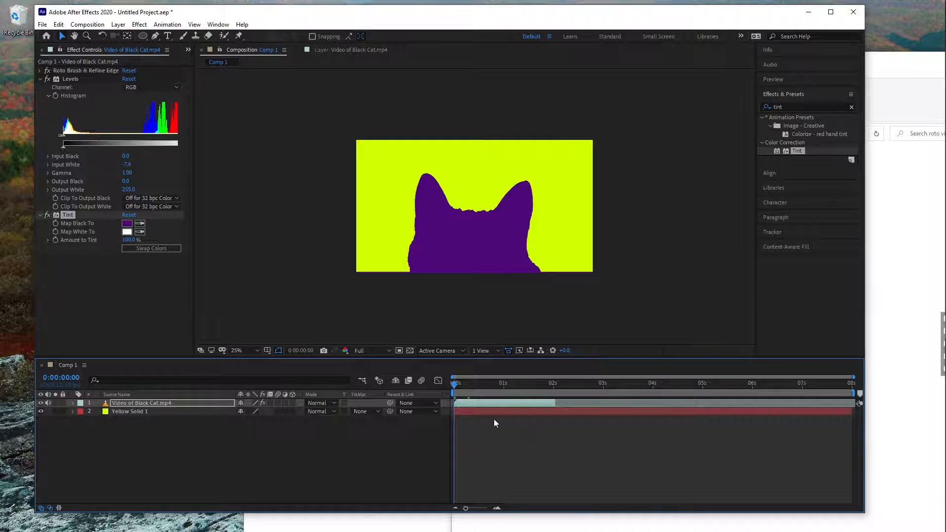
key(space)
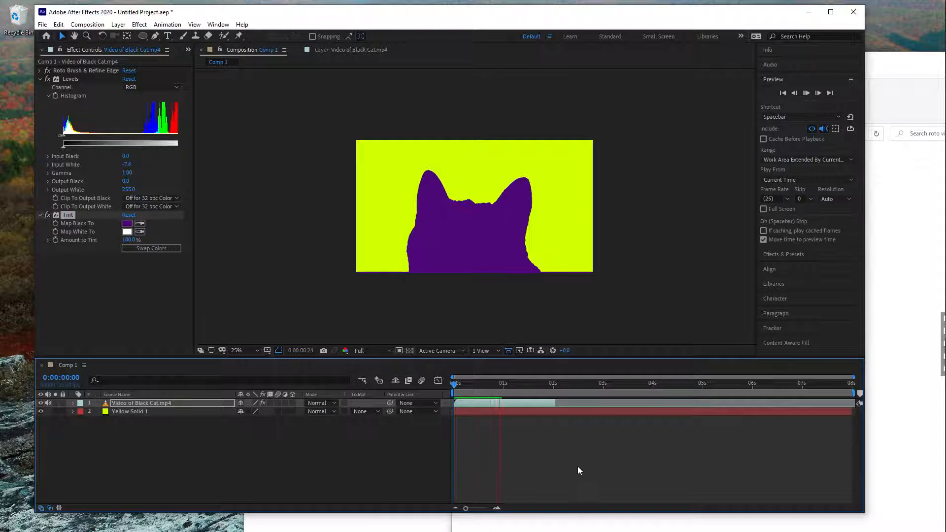
key(space)
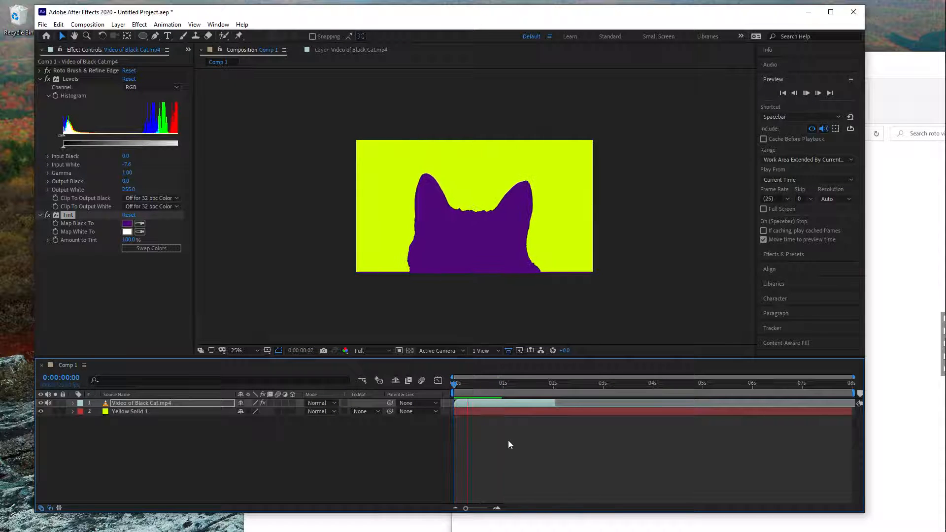
key(Page_Down)
drag(498, 383, 454, 404)
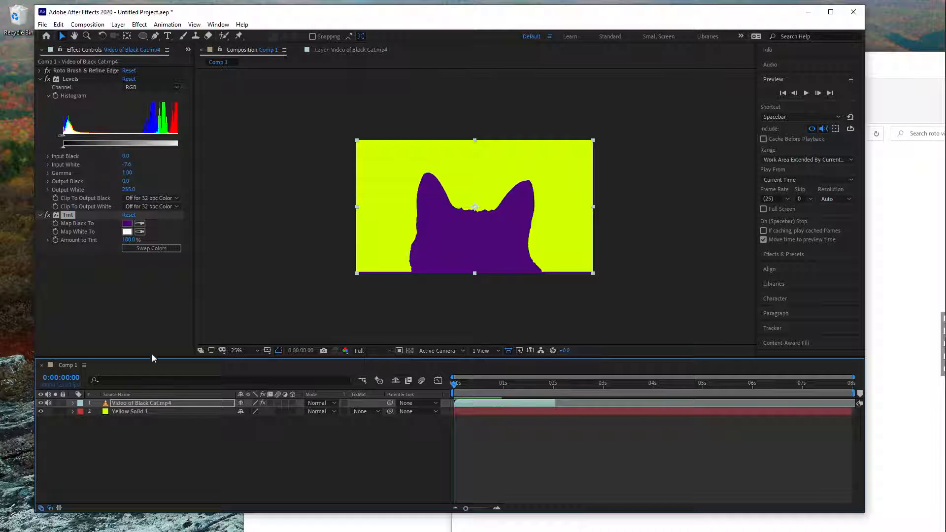
Raise the Roto Brush Matte Feather on the cat layer to 22.0 and deselect the layer.
click(130, 434)
click(126, 401)
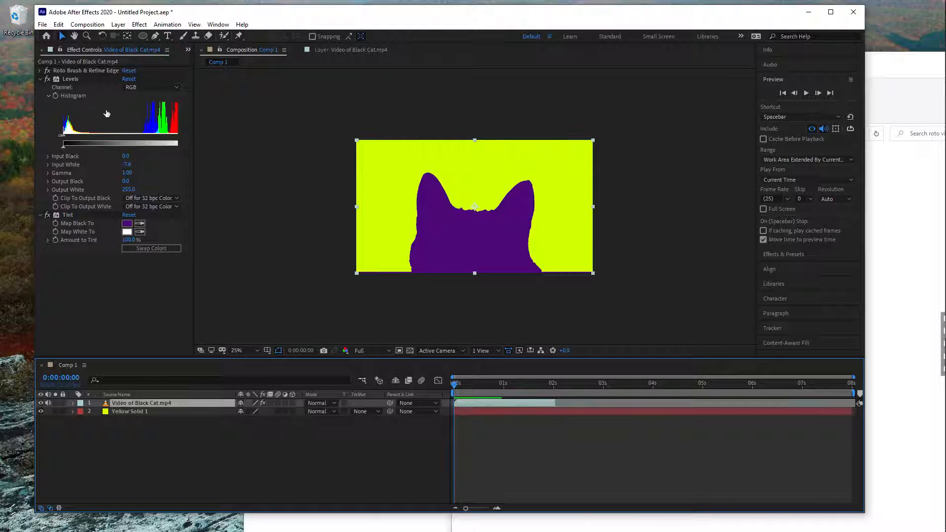
click(40, 78)
click(39, 71)
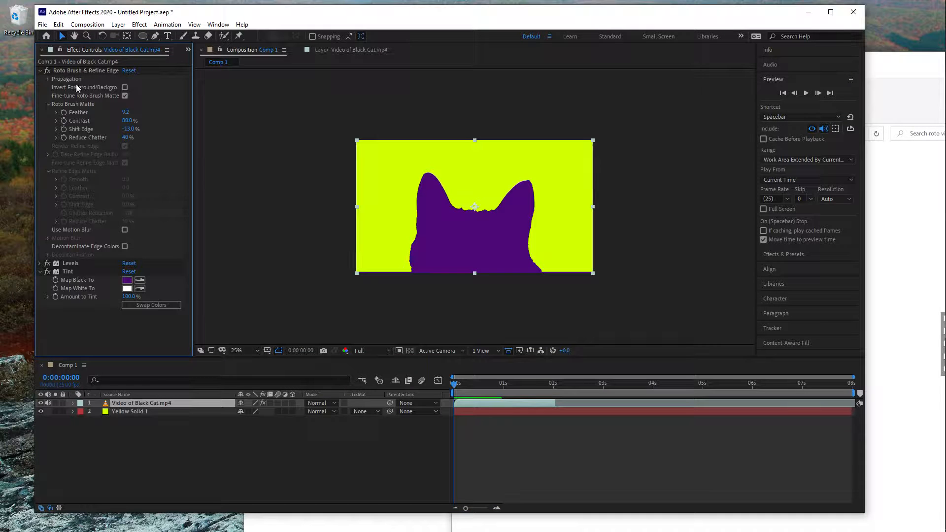
drag(127, 114, 162, 117)
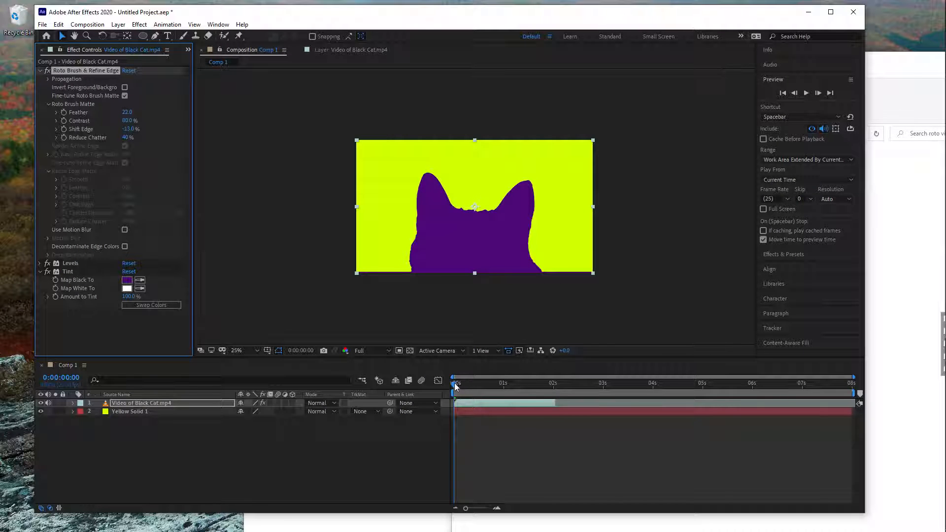
mouse_move(454, 384)
mouse_down()
mouse_move(519, 383)
mouse_move(450, 383)
mouse_up()
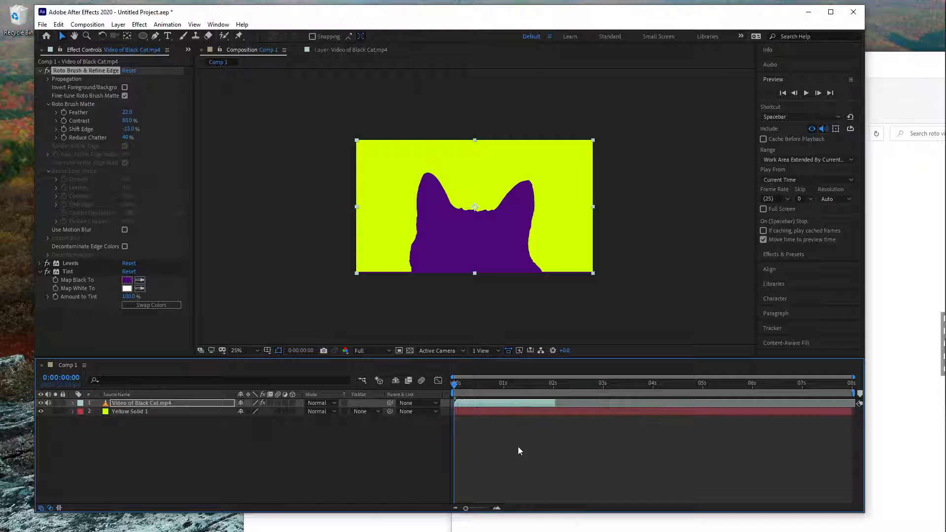
click(486, 439)
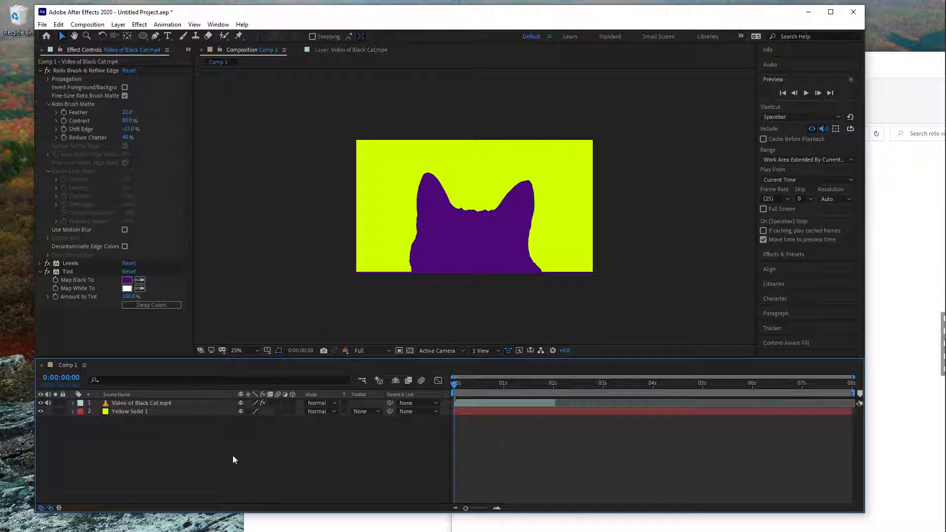
Collapse the cat layer's effect settings and show the project's items with nothing selected.
click(40, 70)
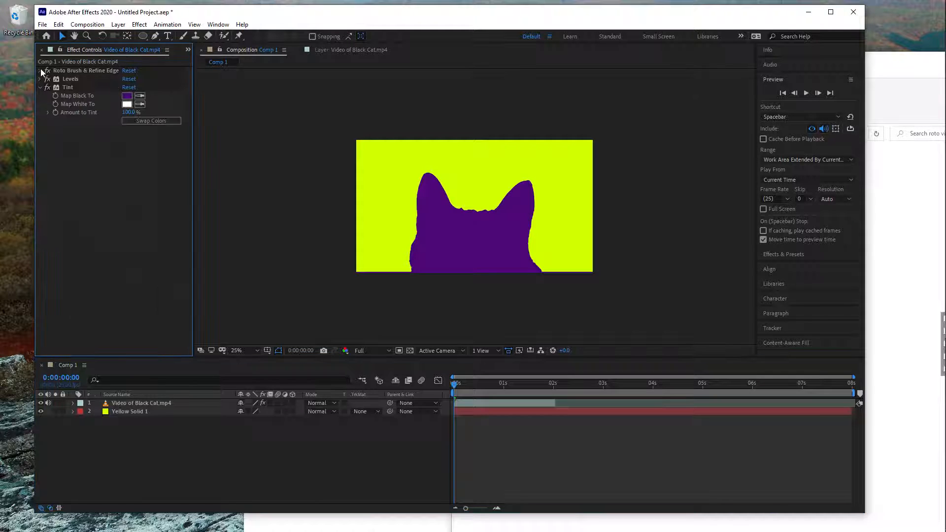
click(40, 87)
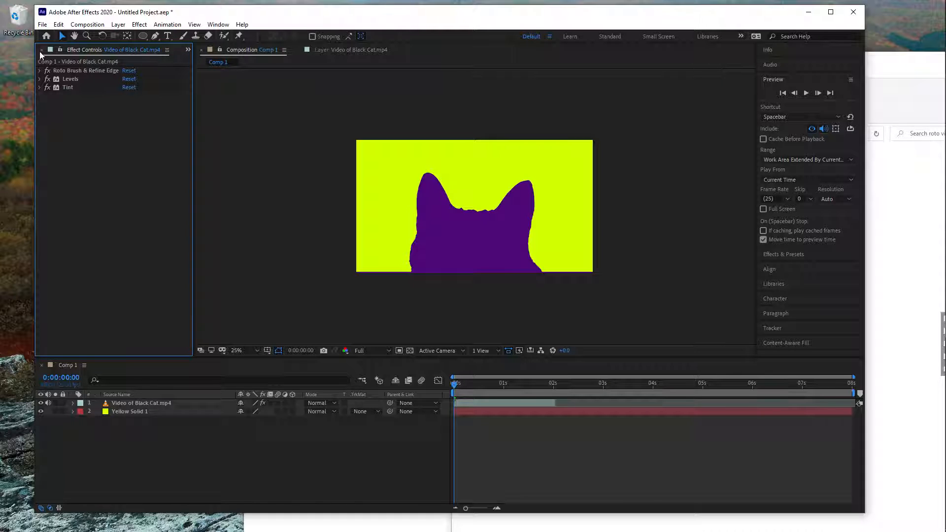
click(188, 51)
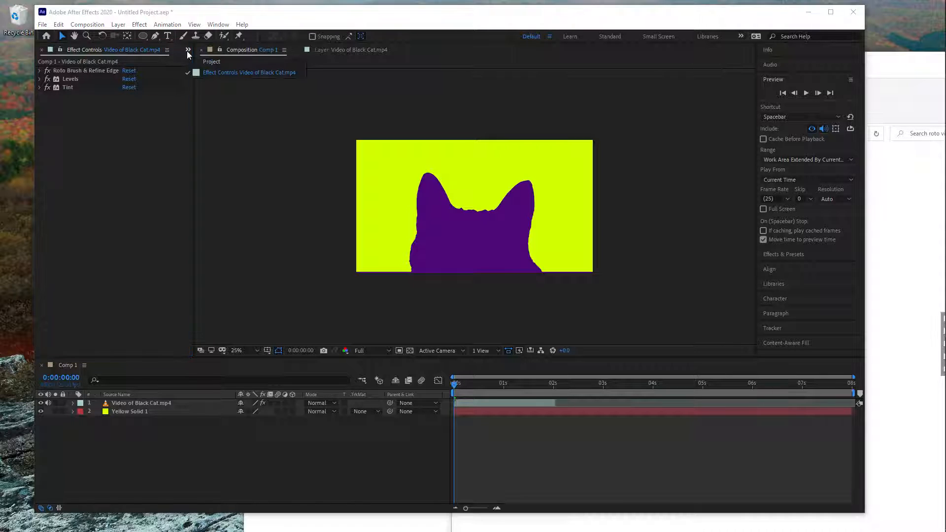
click(207, 62)
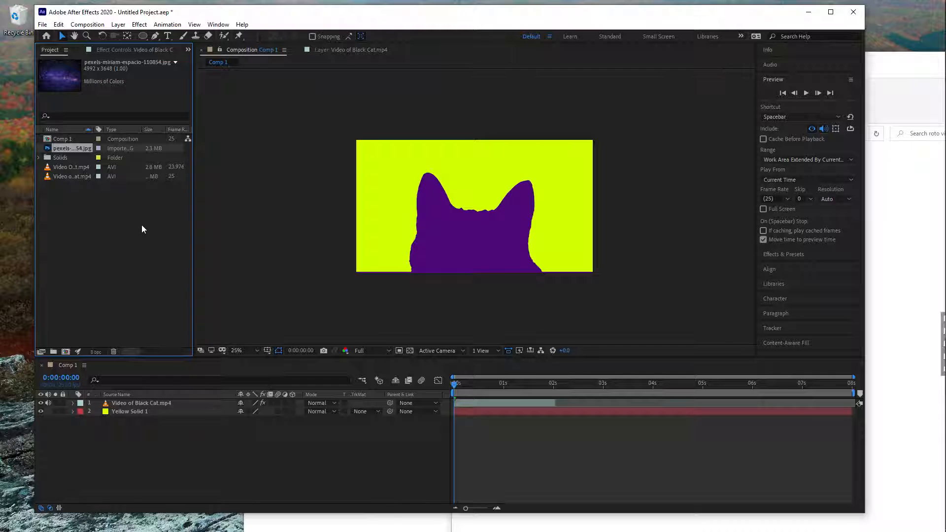
click(65, 214)
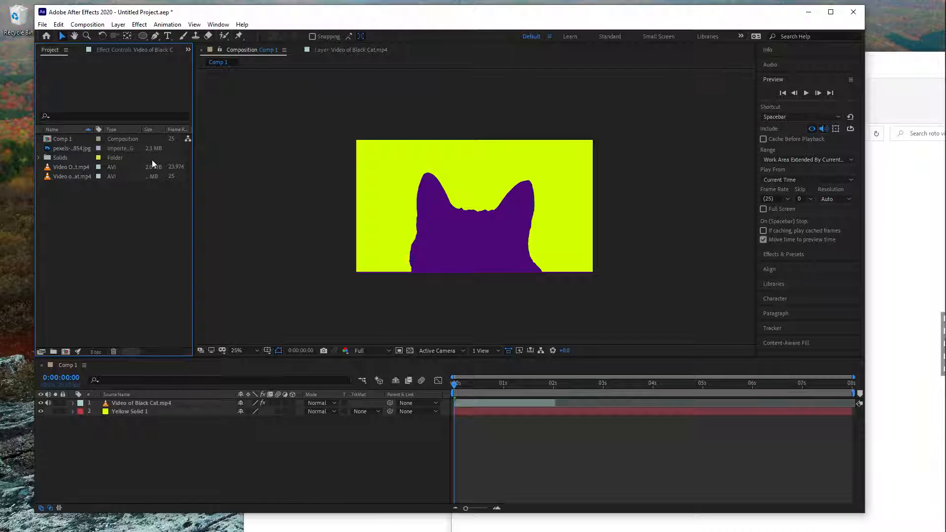
Create a second composition, keeping the default name and the proposed settings.
click(88, 25)
click(90, 35)
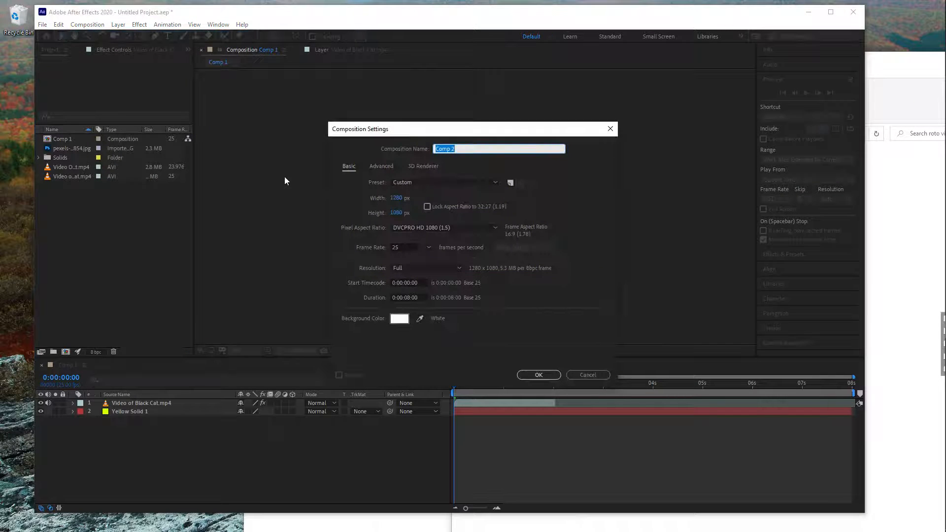
click(544, 374)
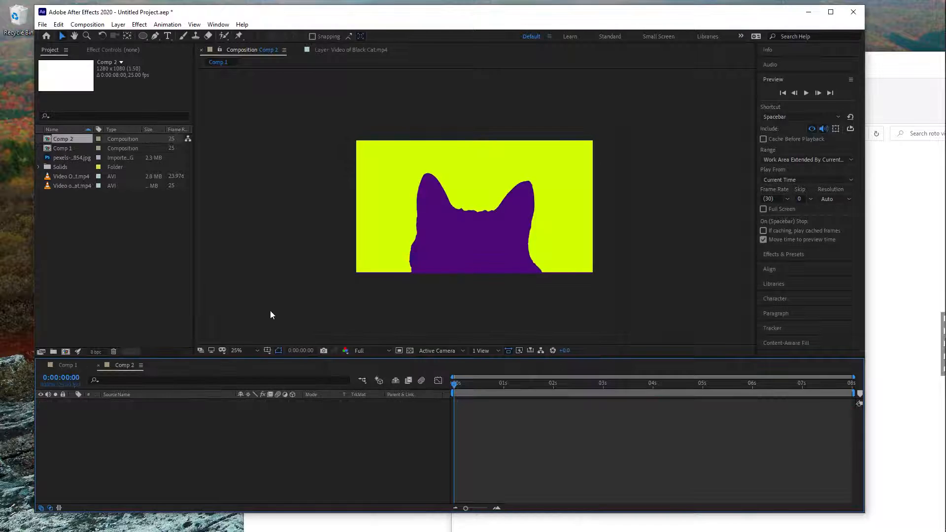
Place Video Of A Cat.mp4 in the center of the new, empty composition.
click(76, 185)
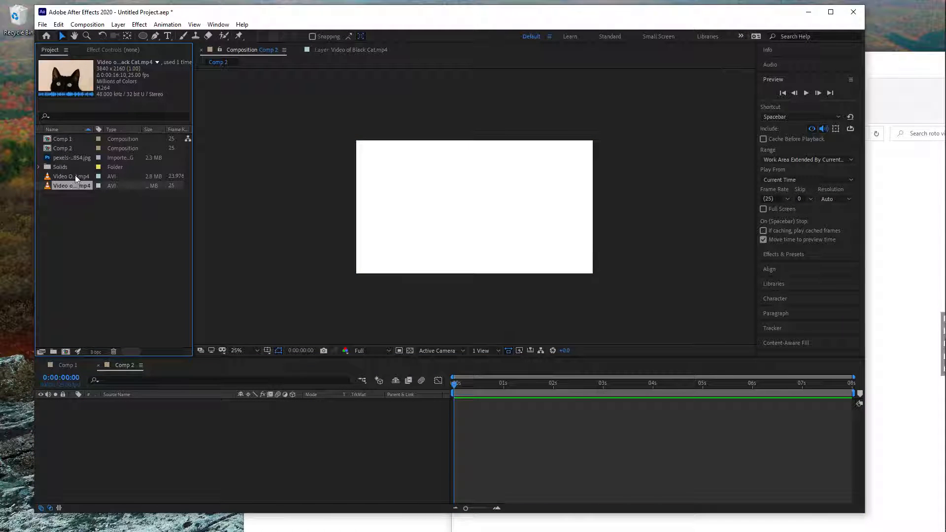
click(62, 176)
drag(62, 176, 484, 217)
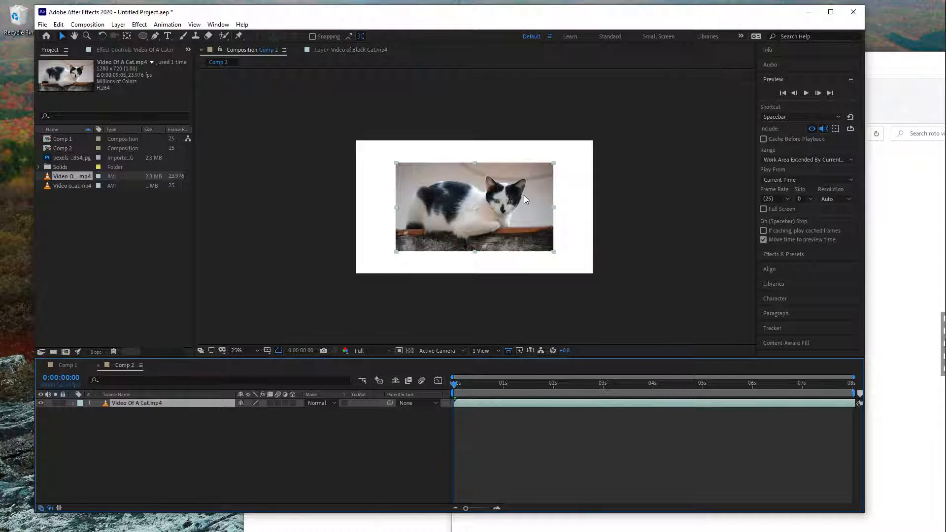
mouse_move(524, 196)
mouse_down()
mouse_move(515, 195)
mouse_move(528, 195)
mouse_move(517, 206)
mouse_up()
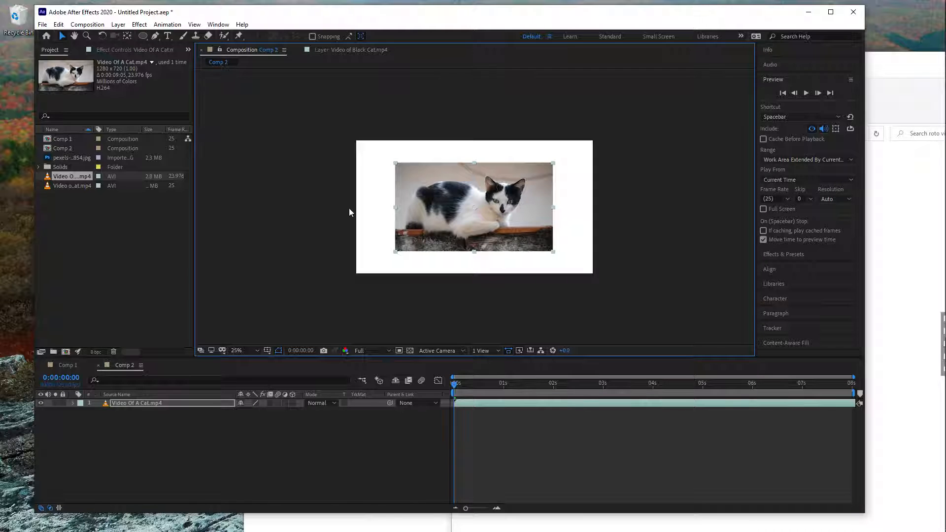
Change the new composition's preset to DVCPRO HD 720 25 so its frame matches the cat video.
click(89, 25)
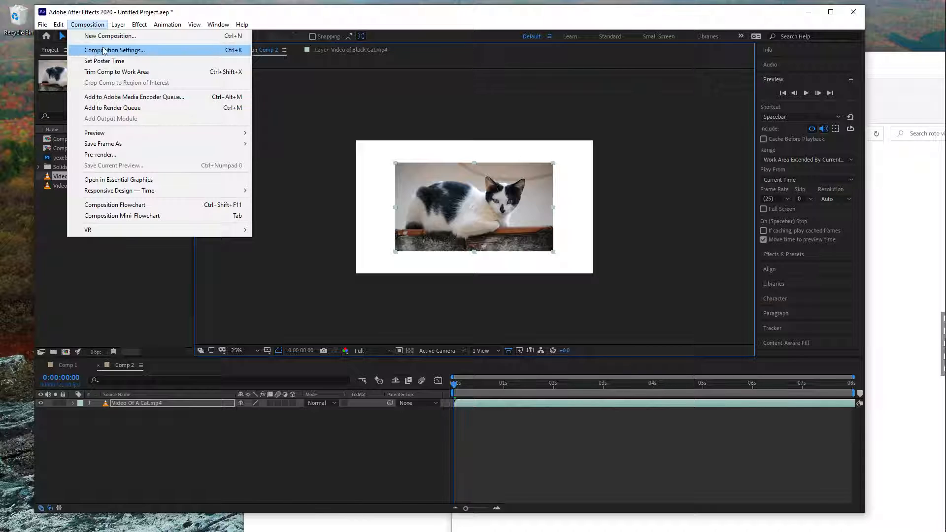
click(91, 51)
click(460, 227)
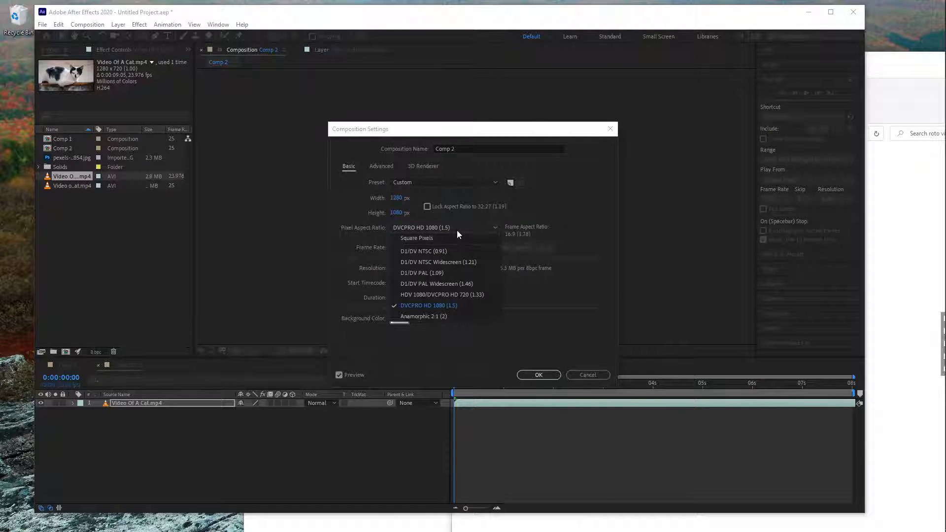
click(465, 182)
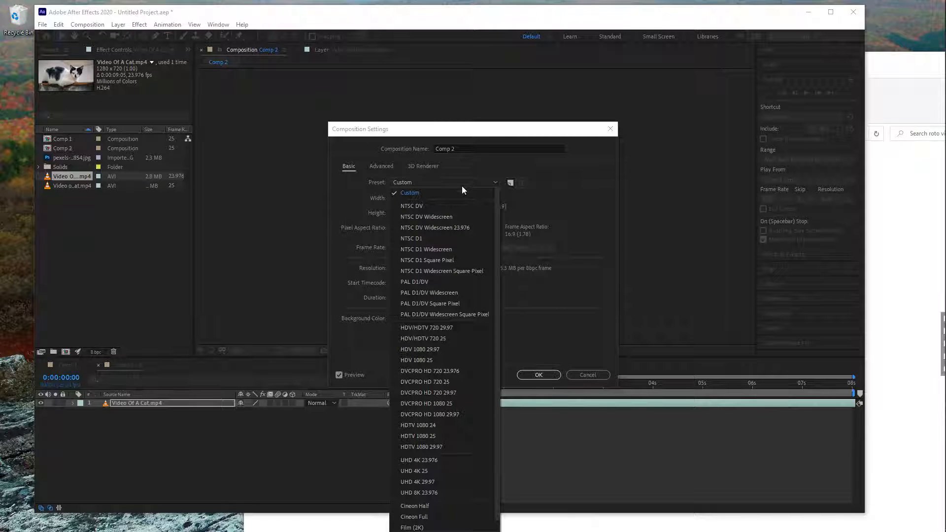
click(466, 382)
click(539, 375)
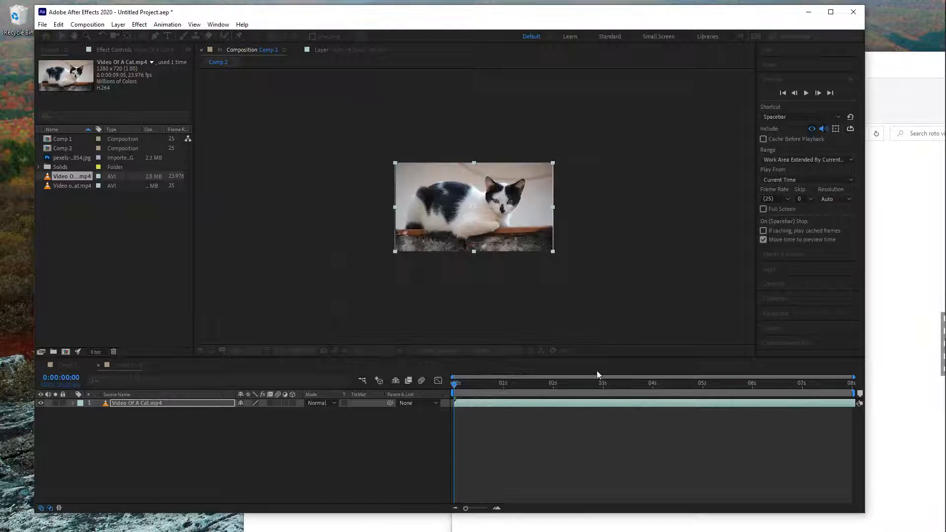
Fit the Video Of A Cat.mp4 layer to the composition frame and deselect it.
right_click(525, 229)
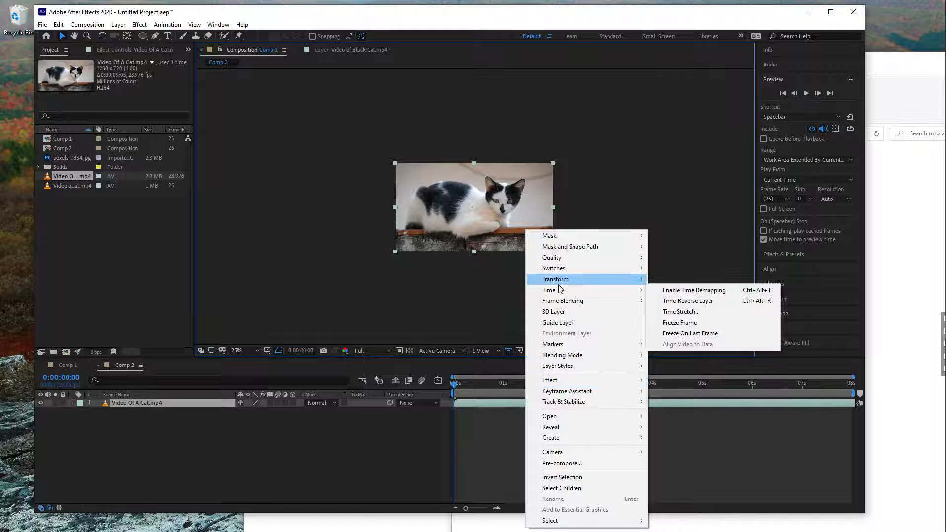
mouse_move(557, 280)
click(680, 409)
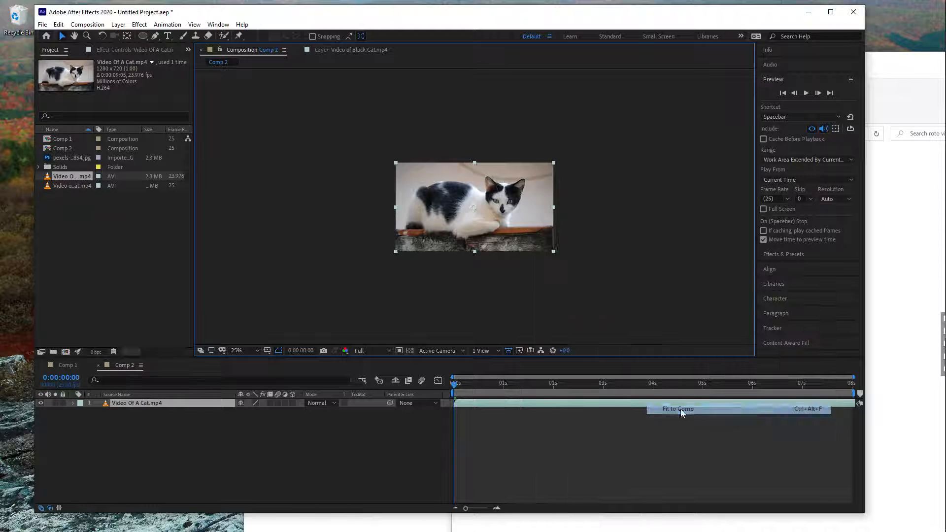
click(585, 258)
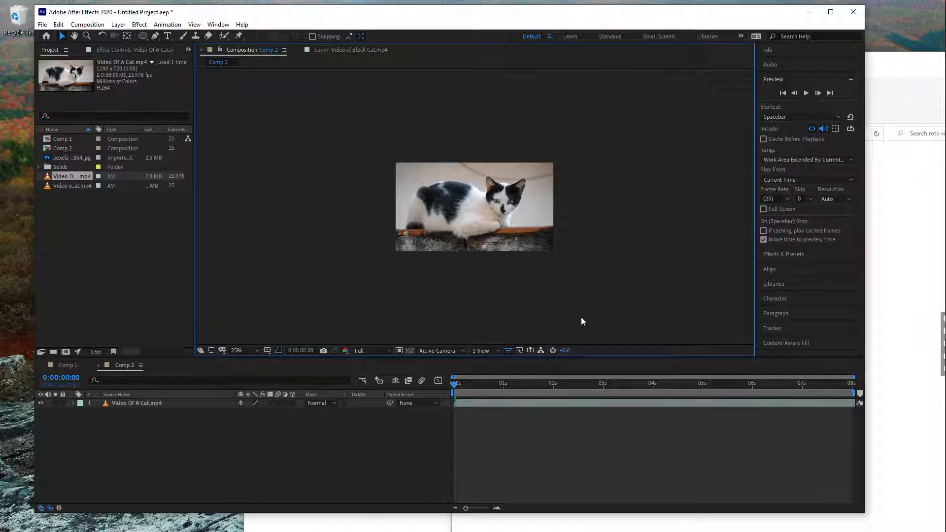
Apply the Boris FX Mocha AE effect to the Video Of A Cat.mp4 layer and launch Mocha in a maximized window.
scroll(545, 275, down, 1)
scroll(545, 275, up, 2)
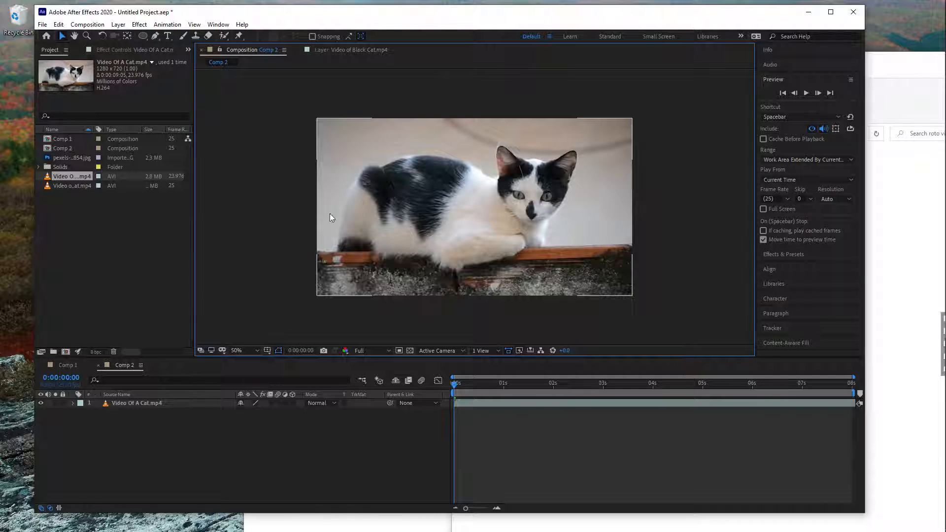
click(139, 24)
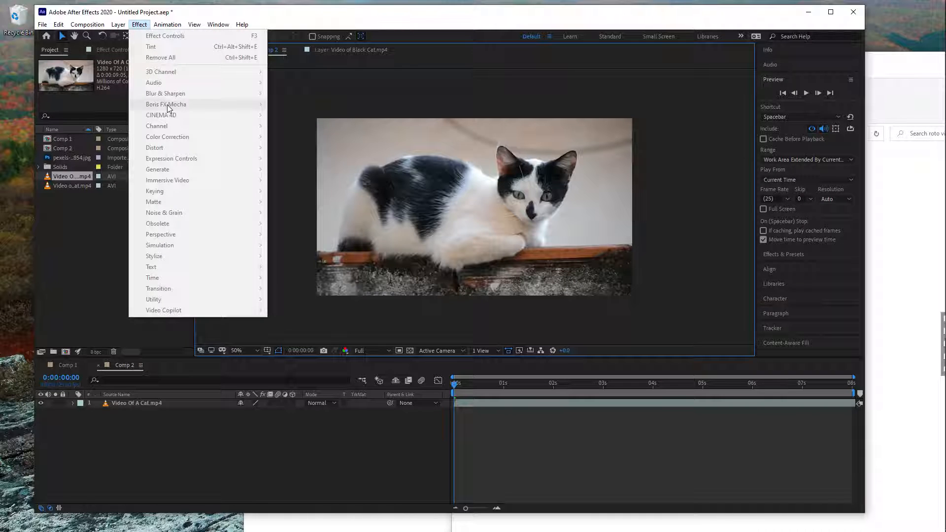
mouse_move(219, 106)
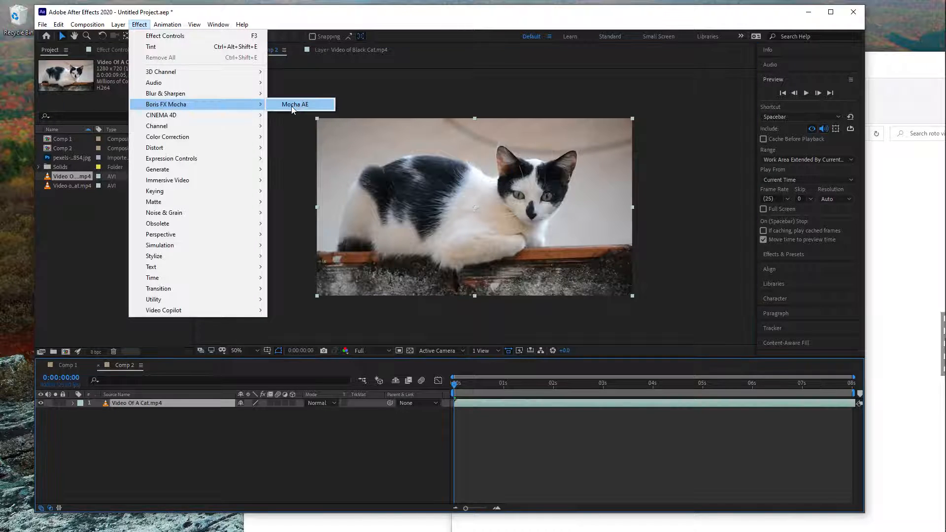
click(295, 103)
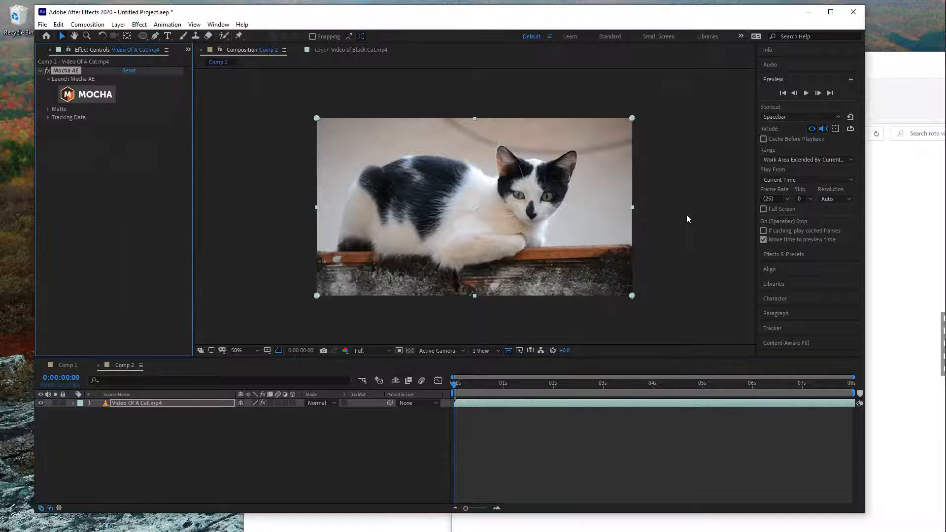
click(83, 94)
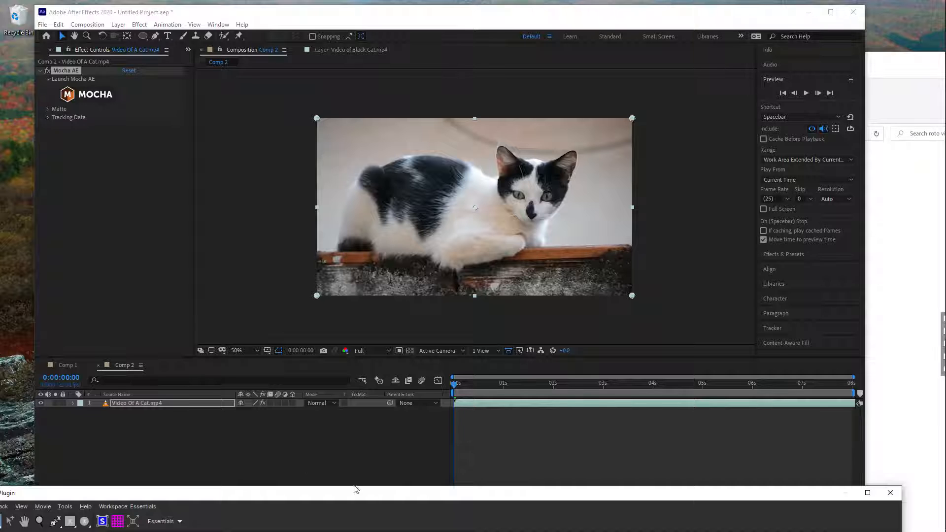
drag(363, 496, 358, 5)
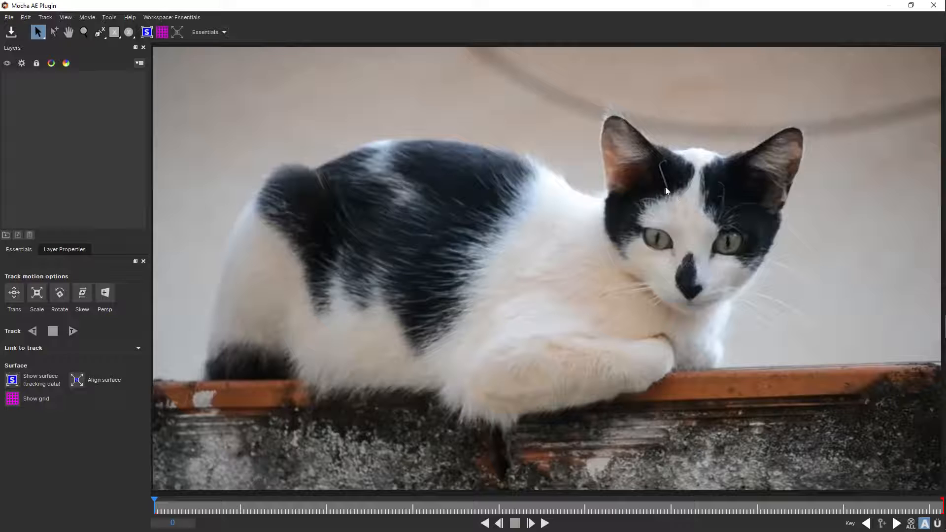
Start an X-Spline at the base of the cat's tail and trace up the hindquarters to the top of the rump.
click(101, 34)
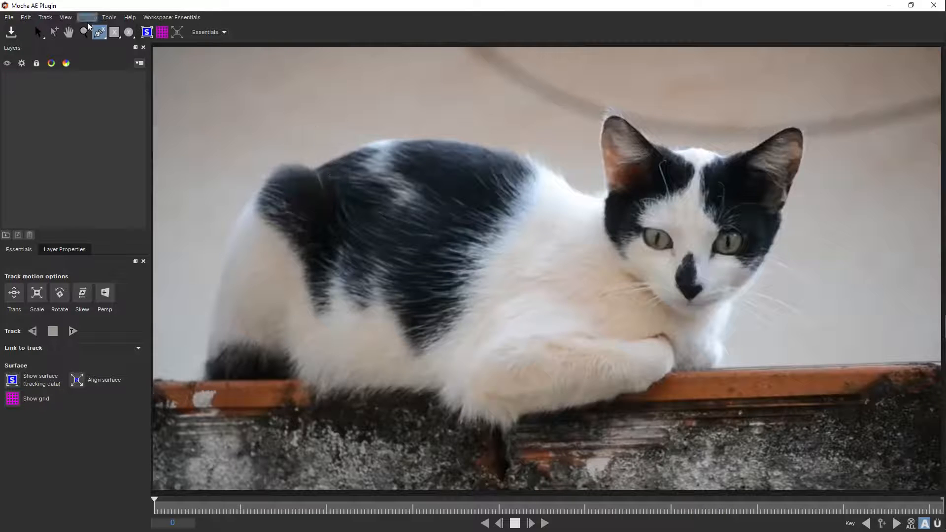
click(96, 33)
click(206, 376)
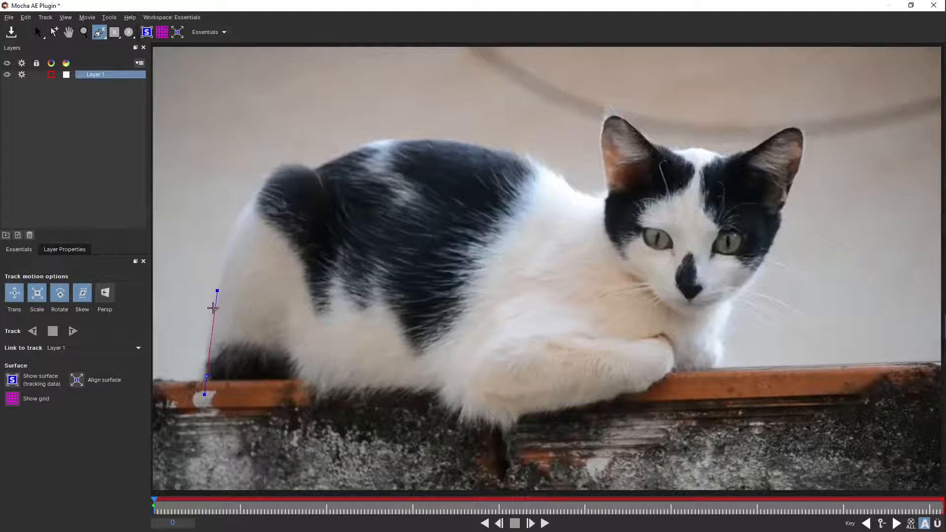
click(213, 308)
click(236, 225)
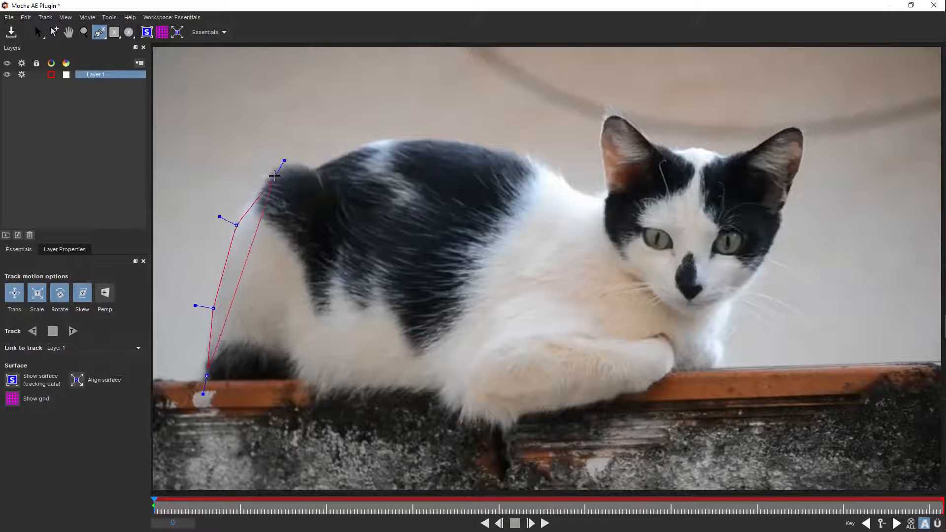
click(274, 170)
click(302, 164)
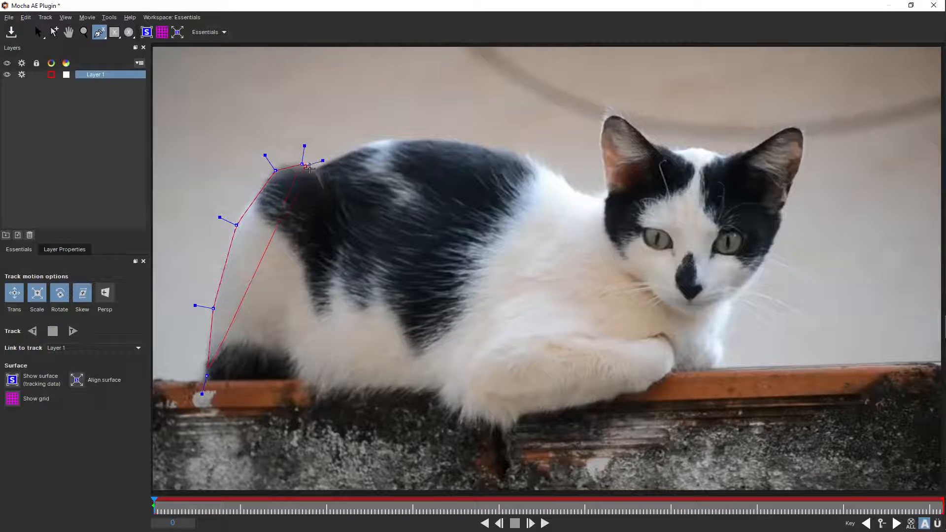
Continue the body spline along the cat's back and shoulder to the point where the neck meets the head.
click(313, 171)
click(357, 152)
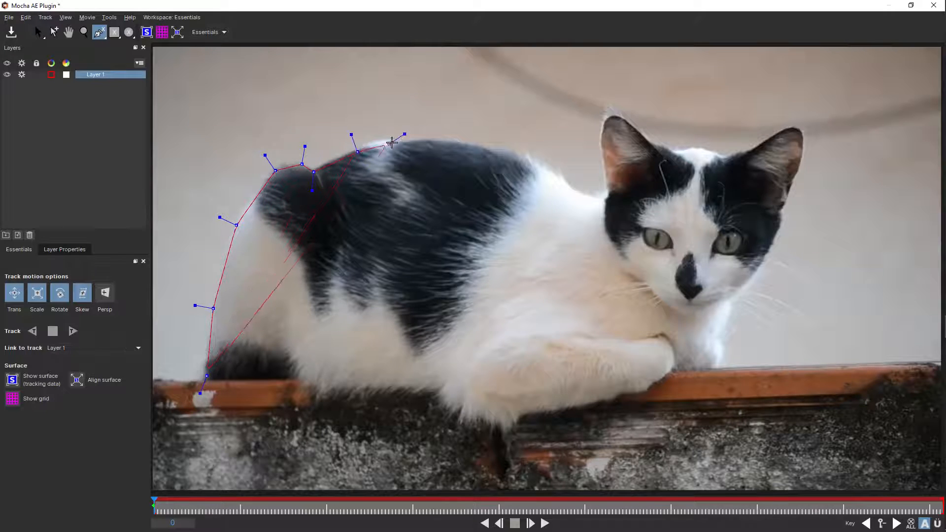
click(466, 143)
click(547, 166)
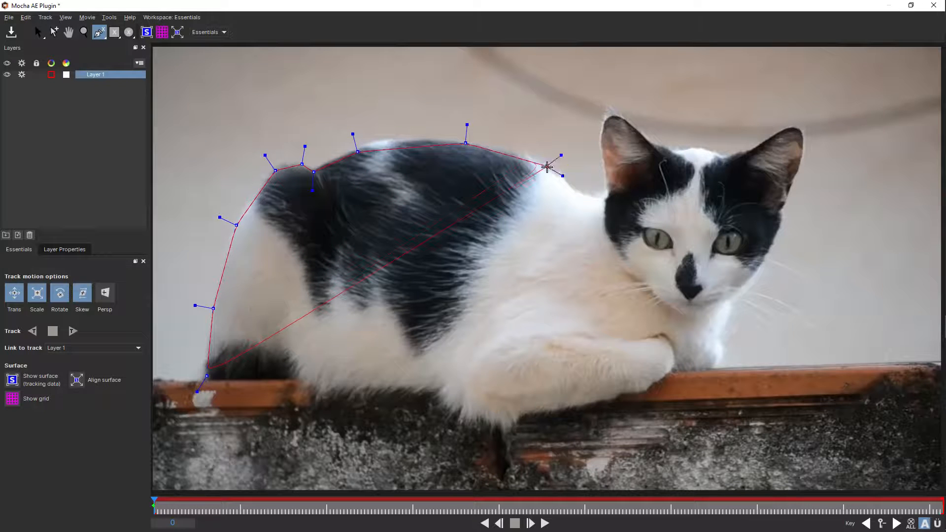
click(569, 188)
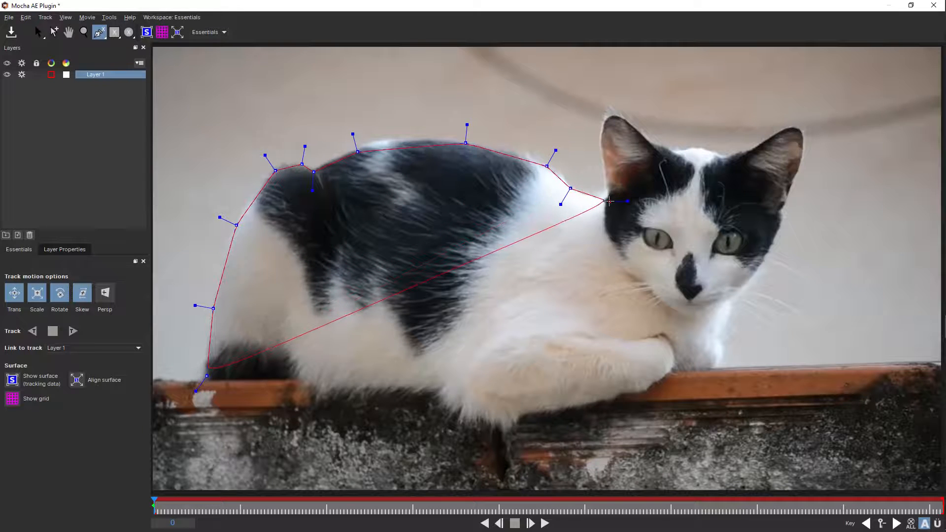
click(611, 203)
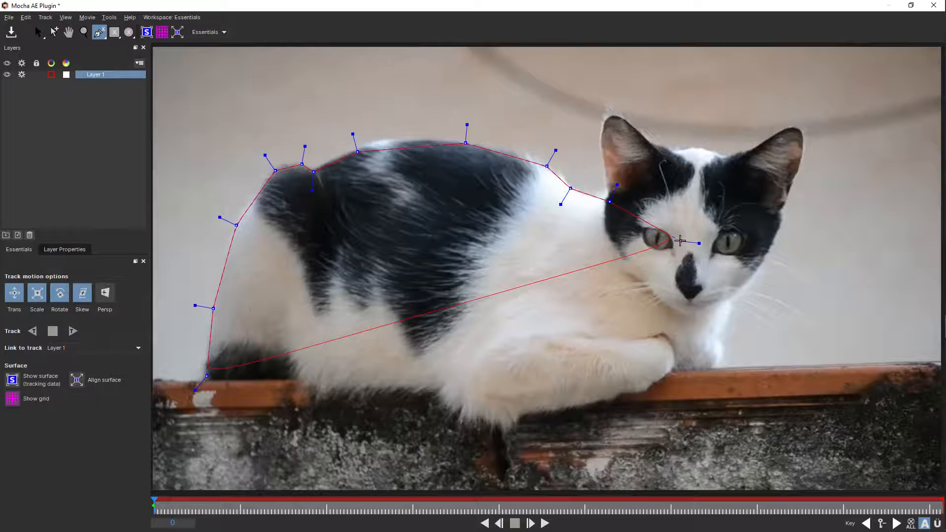
Extend the body spline across the face, down the chest and around the front paws.
drag(680, 239, 718, 282)
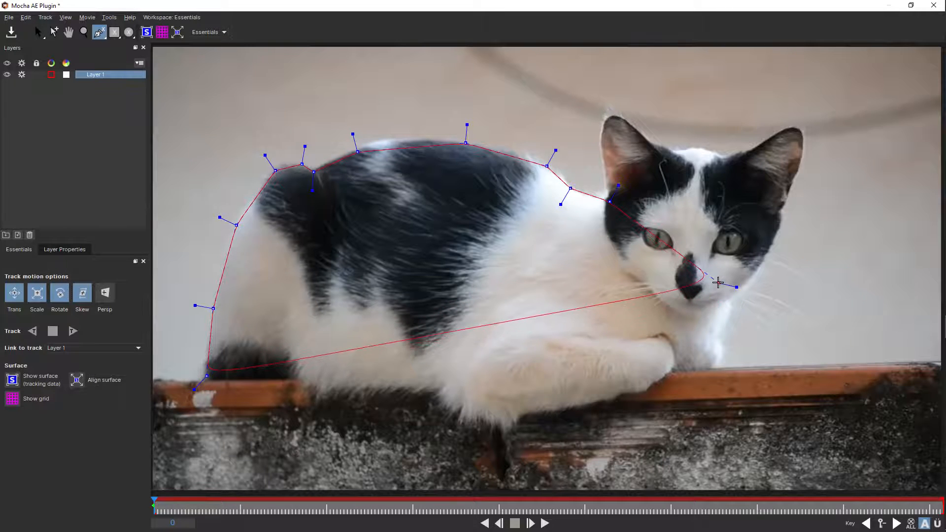
click(718, 282)
click(731, 313)
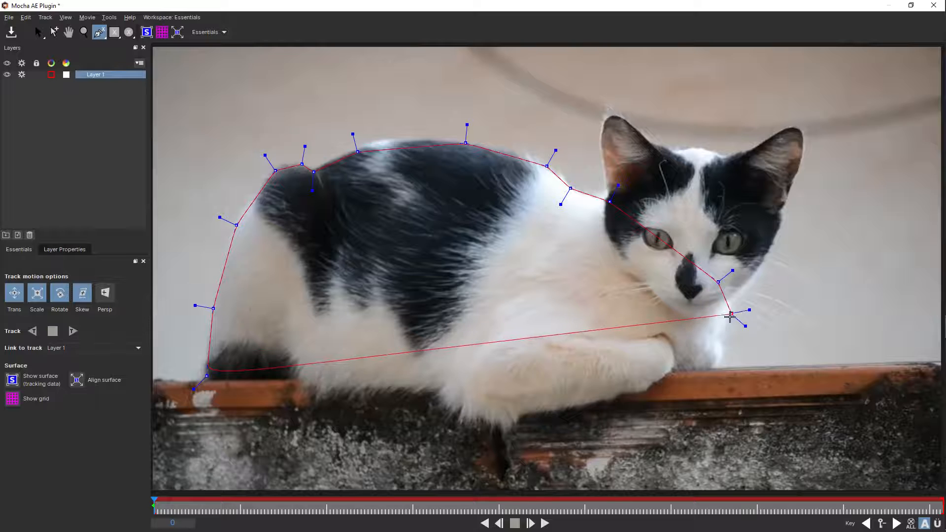
click(722, 336)
click(725, 355)
click(715, 371)
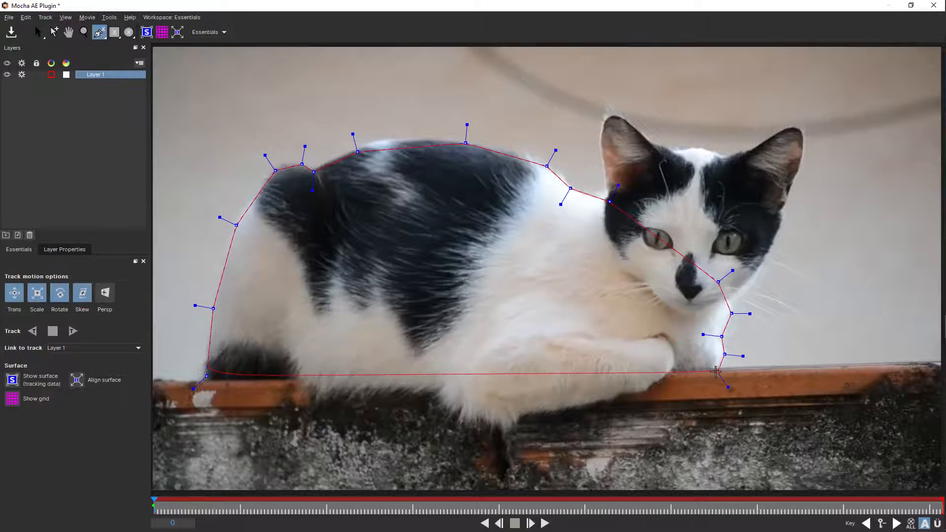
click(670, 371)
click(647, 391)
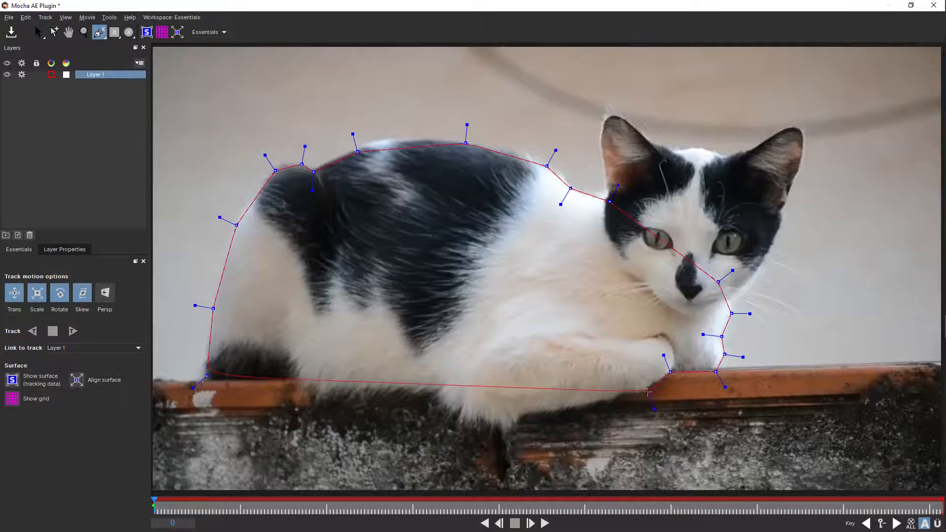
Trace the foreleg and belly along the wall edge back to the tail and close the body spline.
click(571, 410)
click(515, 414)
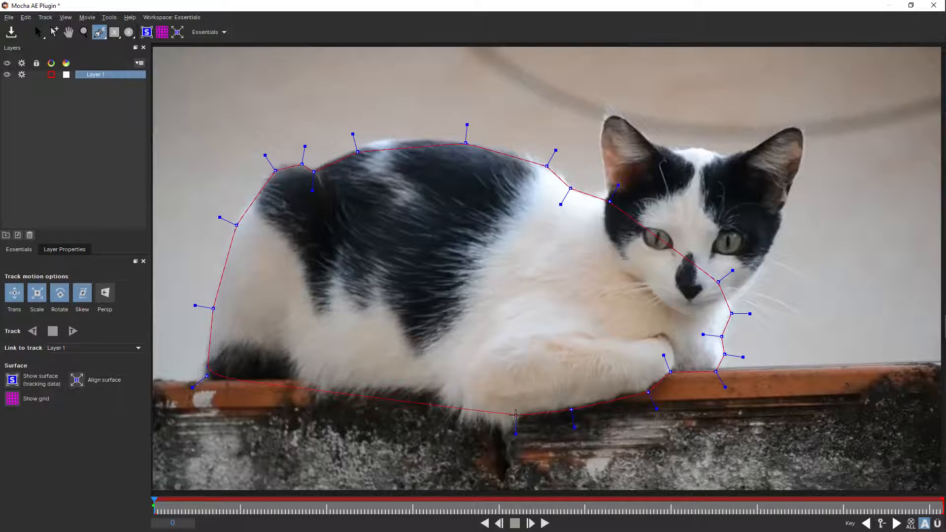
click(482, 424)
click(450, 407)
click(429, 388)
click(306, 392)
click(299, 378)
mouse_move(298, 378)
mouse_down()
mouse_move(317, 344)
mouse_move(298, 350)
mouse_move(298, 377)
mouse_up()
key(s)
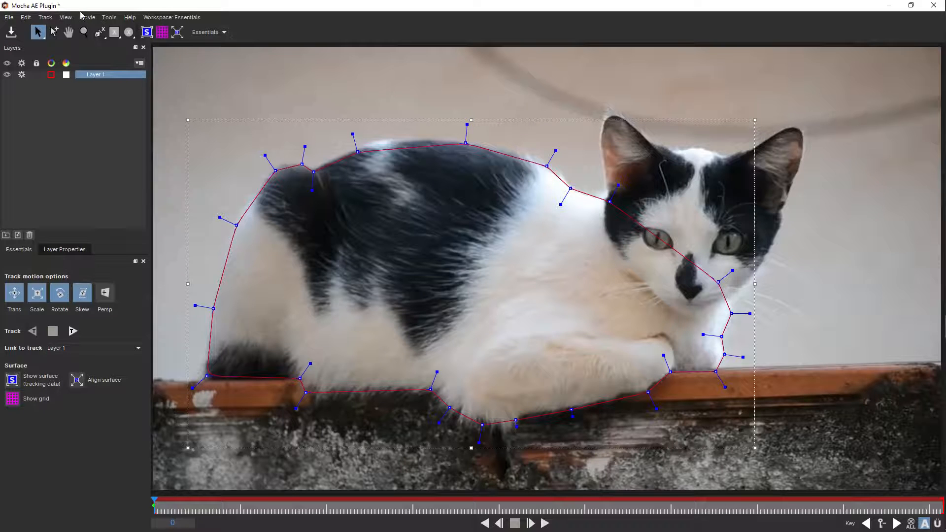
Draw a separate closed X-Spline around the cat's ear on the right side of the image.
click(99, 32)
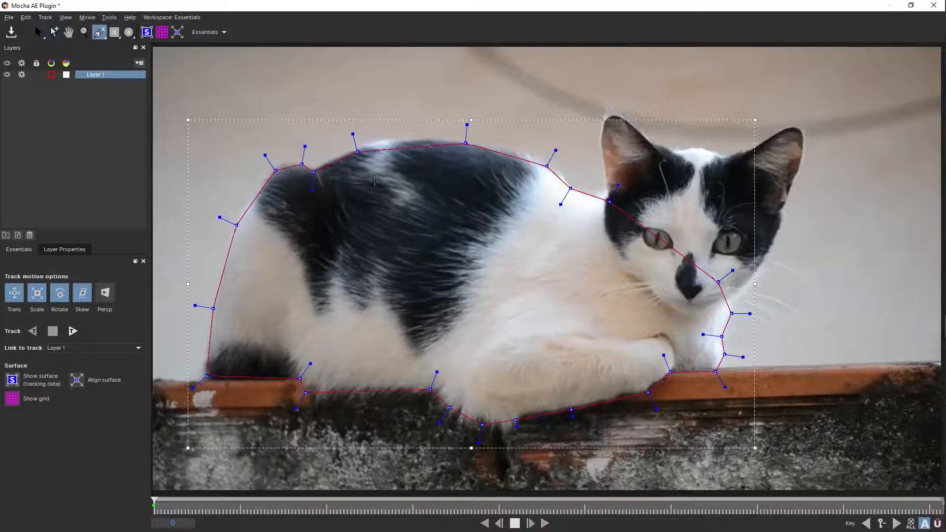
click(731, 162)
click(745, 193)
click(777, 213)
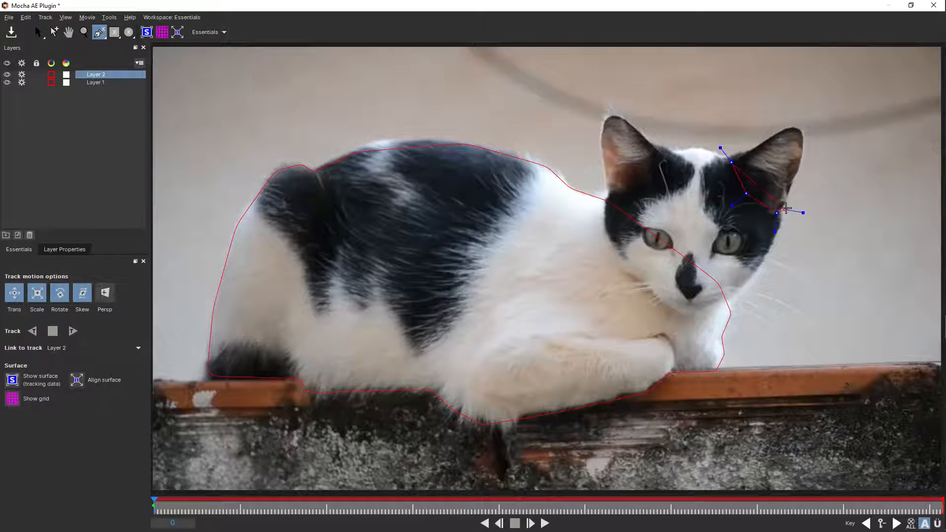
click(786, 209)
click(794, 183)
click(801, 152)
click(802, 131)
click(788, 129)
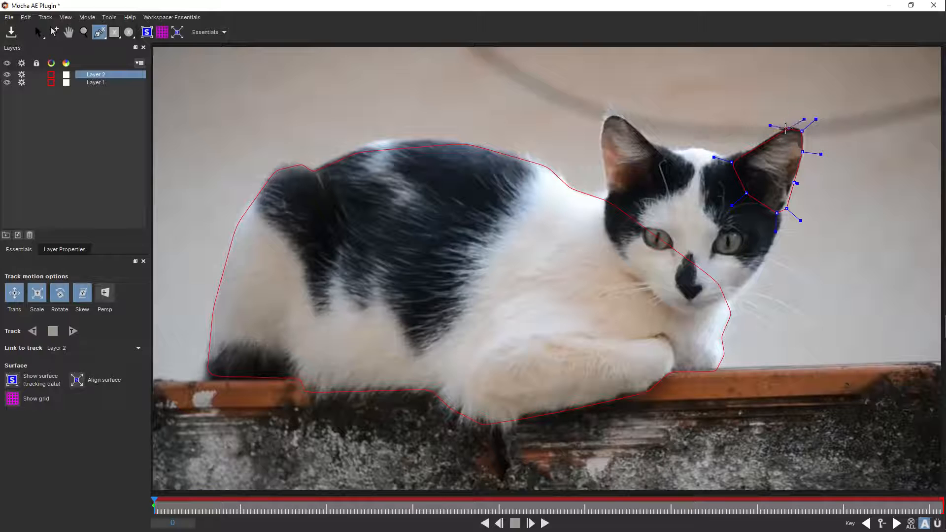
right_click(753, 147)
Outline the cat's other ear with its own closed X-Spline.
click(634, 193)
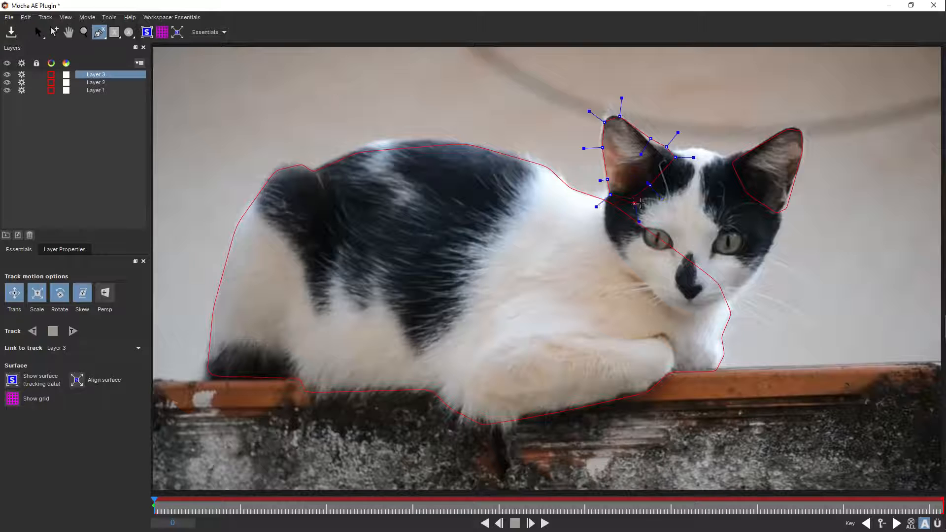
drag(662, 212, 672, 185)
right_click(649, 186)
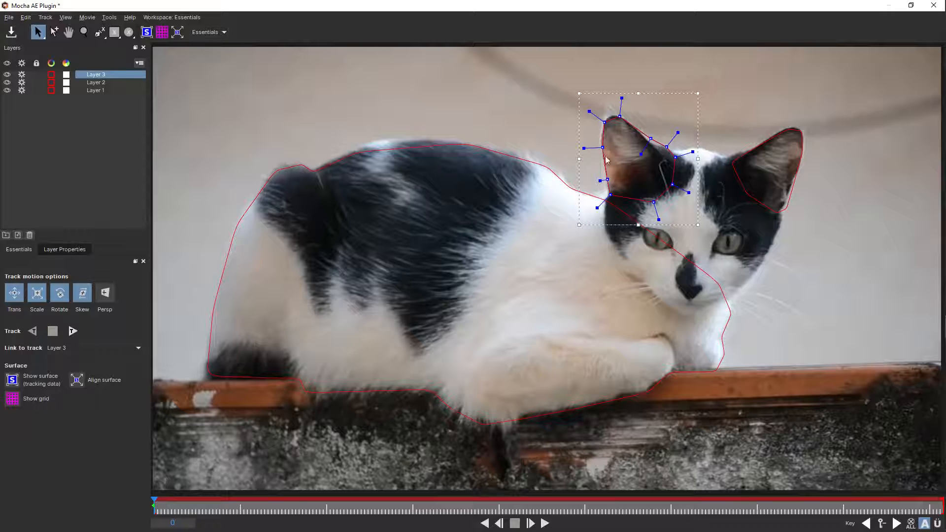
Start a new X-Spline for the head, tracing from the right ear over the forehead and down the left cheek to the chin.
click(99, 32)
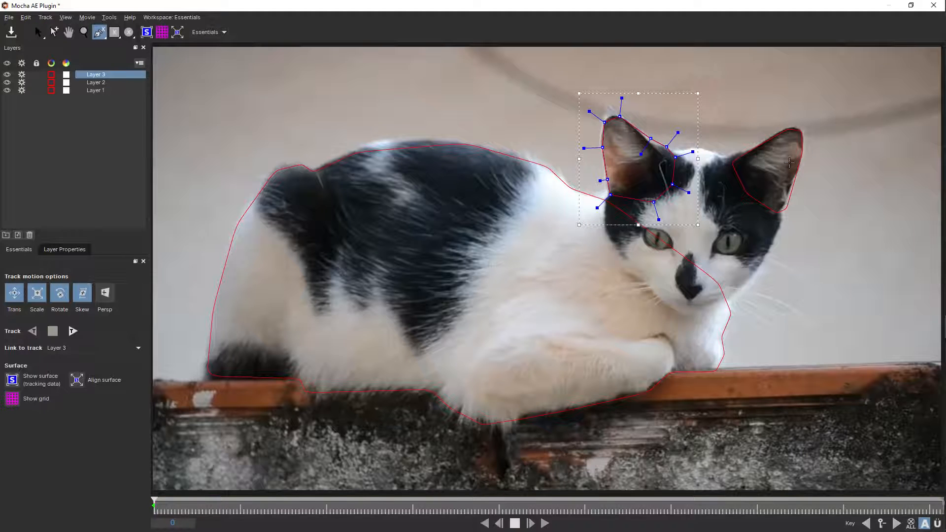
click(743, 162)
click(712, 152)
click(698, 148)
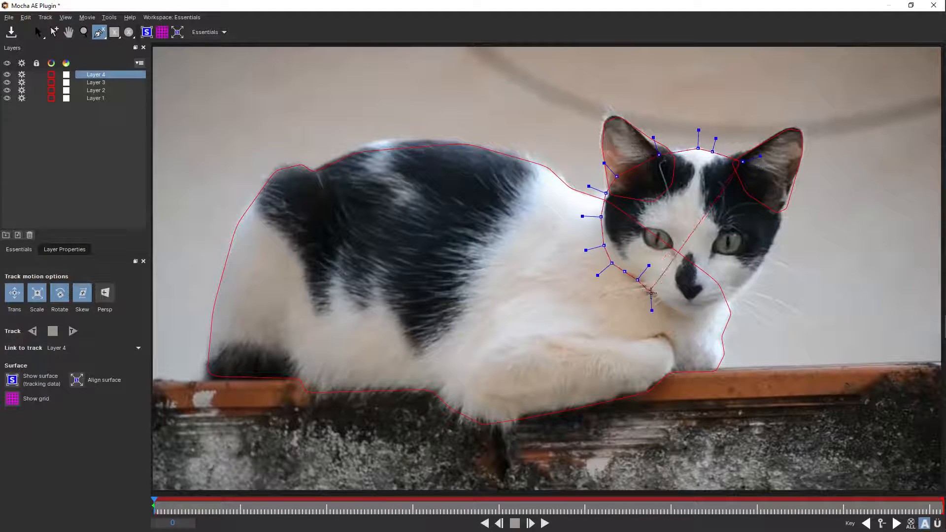
click(653, 297)
click(659, 305)
click(669, 314)
click(701, 318)
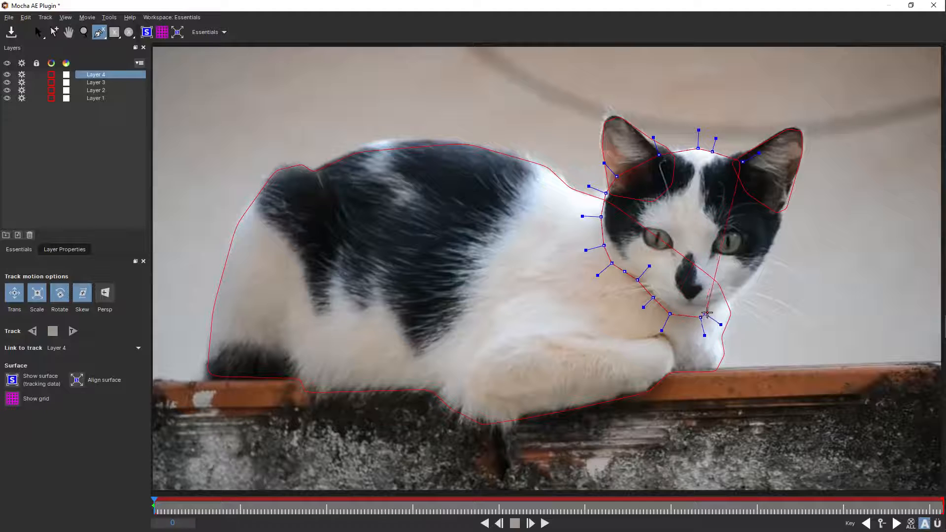
Continue the head spline from the chin up the right cheek to the ear and close the shape.
click(741, 301)
click(765, 264)
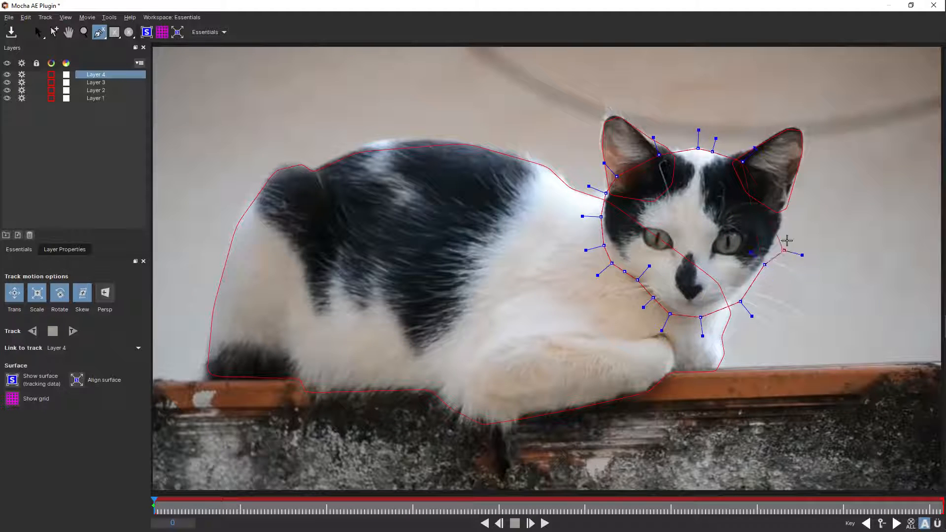
click(783, 219)
click(781, 192)
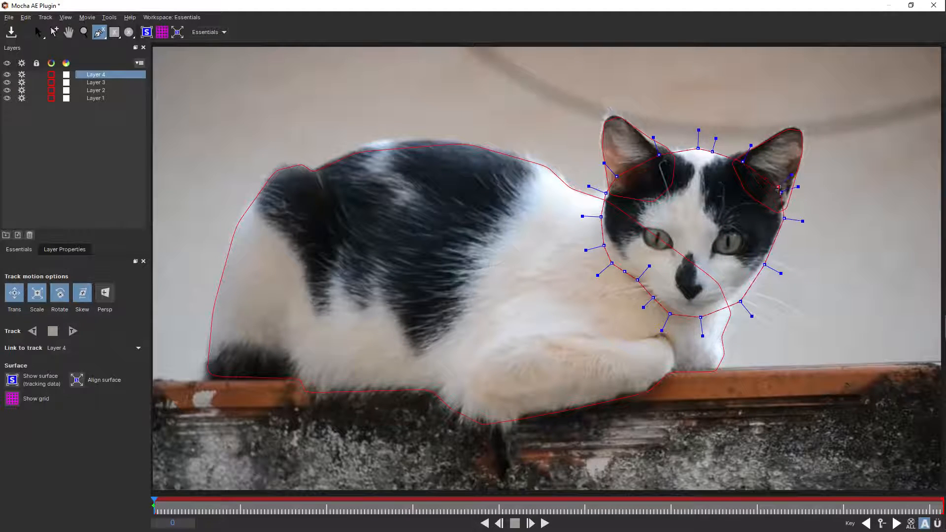
click(767, 178)
right_click(767, 178)
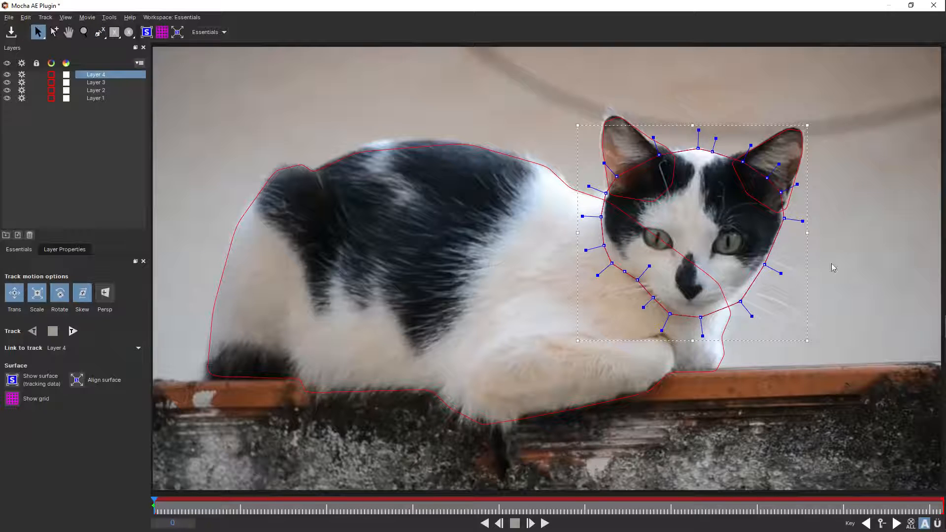
Select the body spline and raise its two upper back points to match the edge of the cat's fur.
click(425, 142)
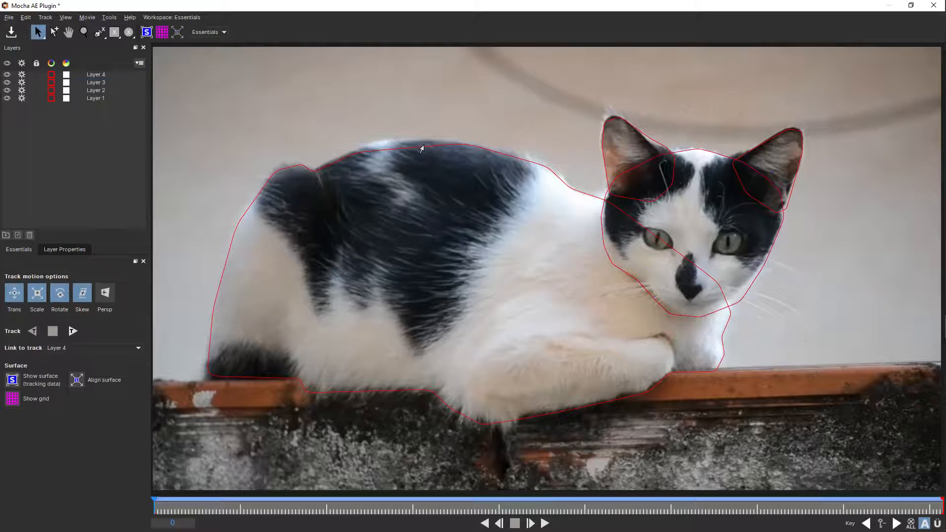
click(425, 146)
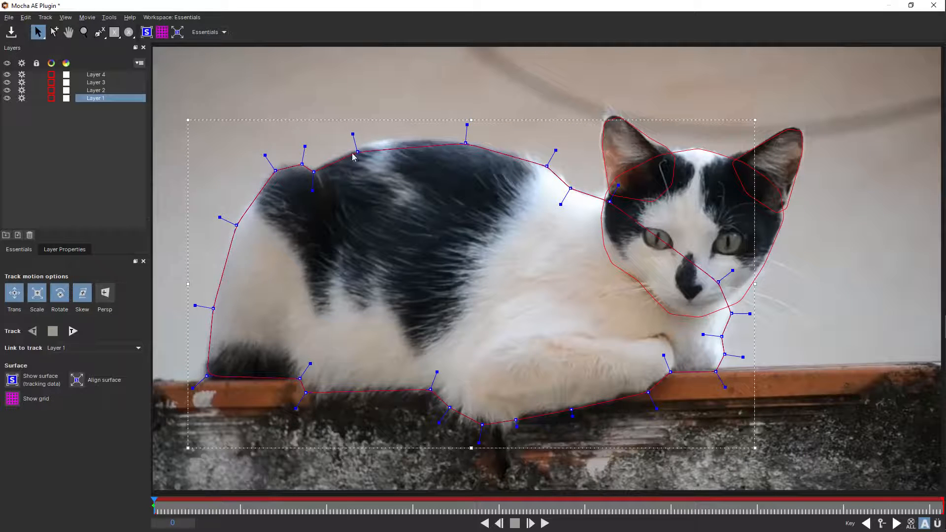
drag(357, 151, 366, 143)
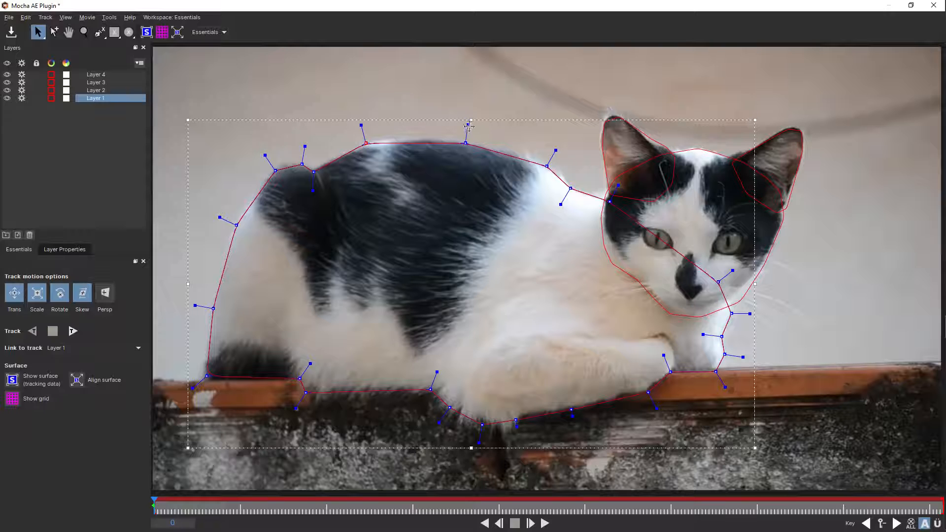
drag(468, 126, 464, 139)
drag(360, 125, 365, 140)
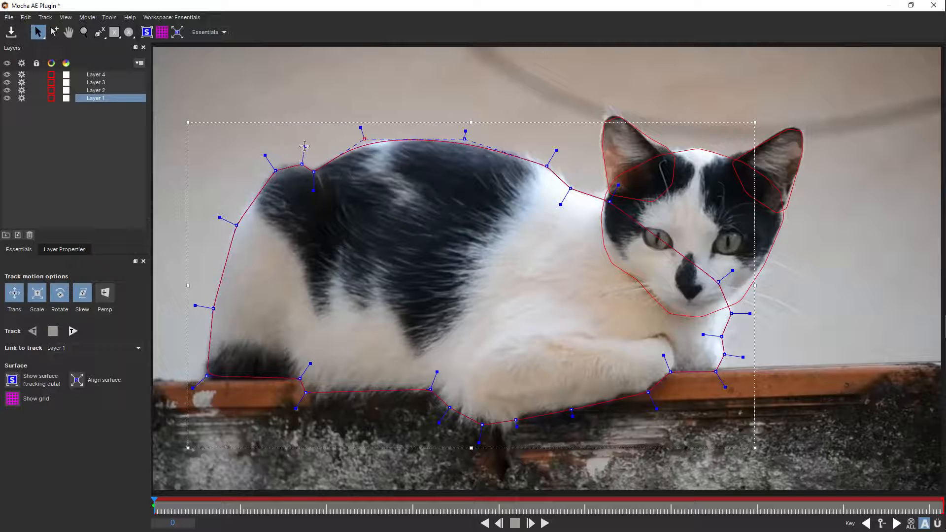
Fine-tune the body spline's points over the rump hump and along the cat's back to match the fur.
drag(304, 150, 302, 153)
click(314, 169)
drag(364, 139, 363, 141)
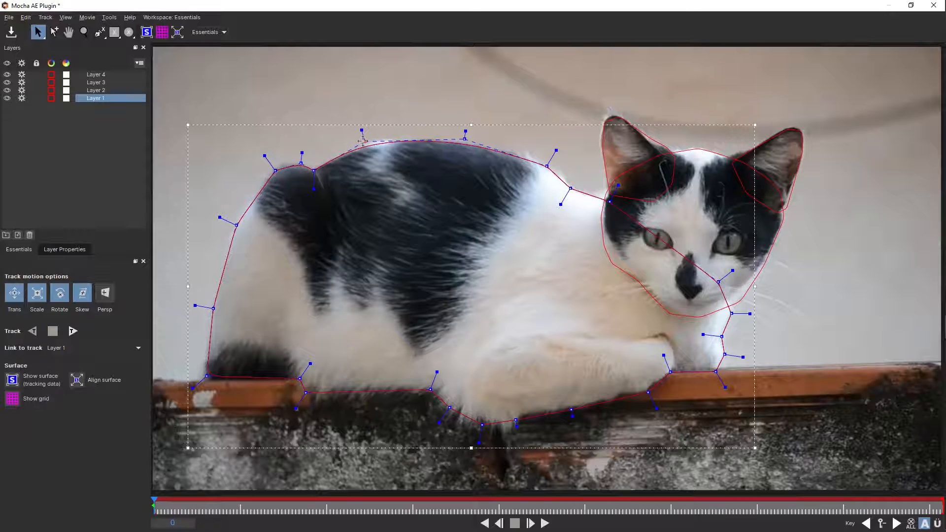
Smooth the body spline down the cat's rear and extend its lower rear corner to the tail at the ledge.
drag(265, 155, 266, 160)
drag(222, 220, 220, 218)
click(195, 305)
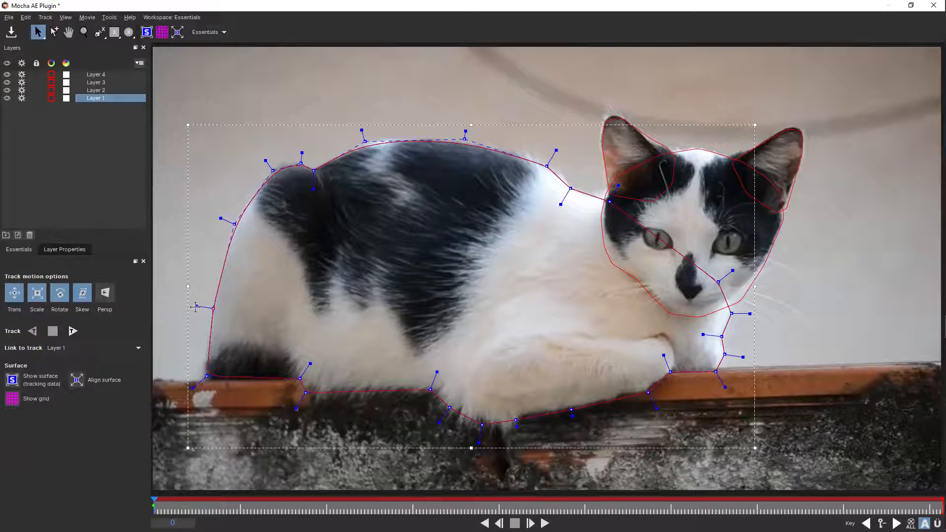
drag(195, 306, 202, 307)
click(193, 388)
drag(207, 376, 204, 383)
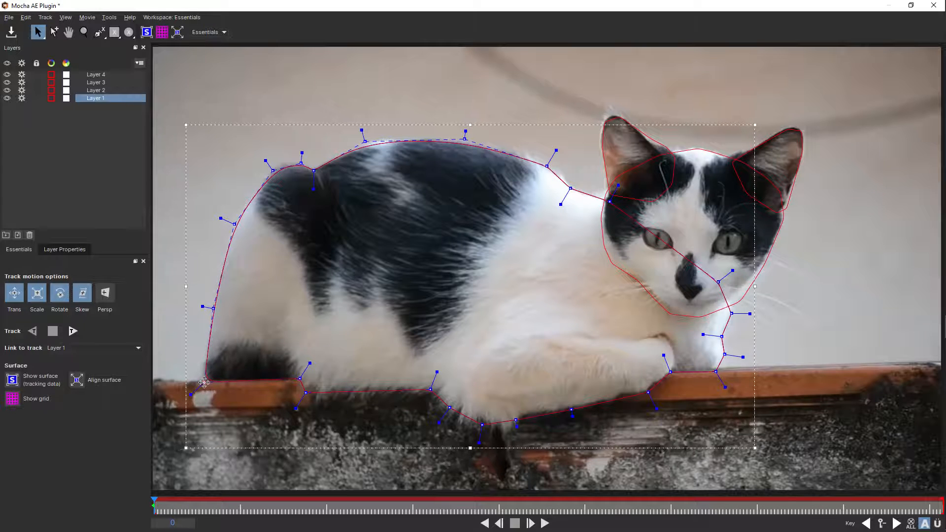
Refine the body spline along the ledge, under the front paws and up the chest to follow the cat's outline.
drag(299, 378, 302, 401)
click(300, 366)
drag(437, 372, 435, 379)
drag(437, 423, 444, 418)
drag(480, 446, 515, 423)
key(ctrl+z)
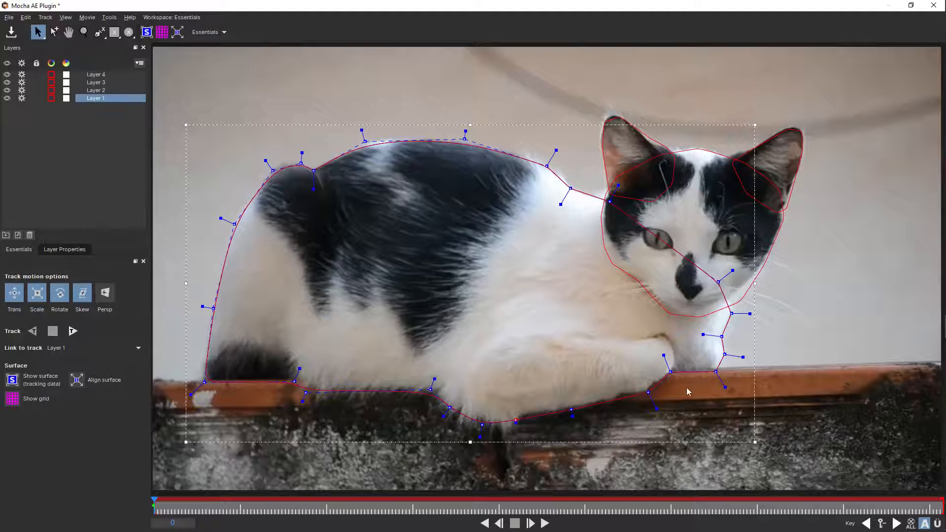
drag(663, 355, 666, 361)
drag(703, 335, 739, 308)
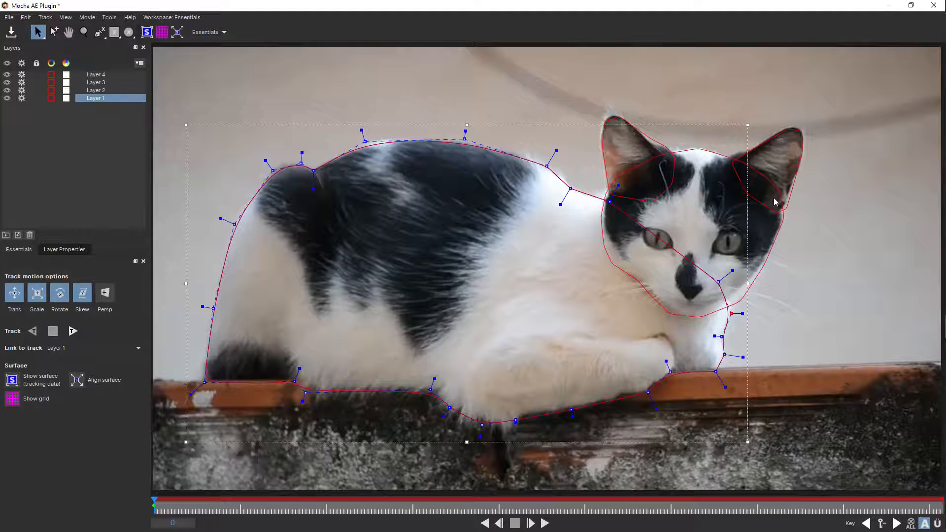
Adjust the inner edge of the ear spline nearest the back, and pull the head spline in along the outer cheek and jaw.
click(666, 150)
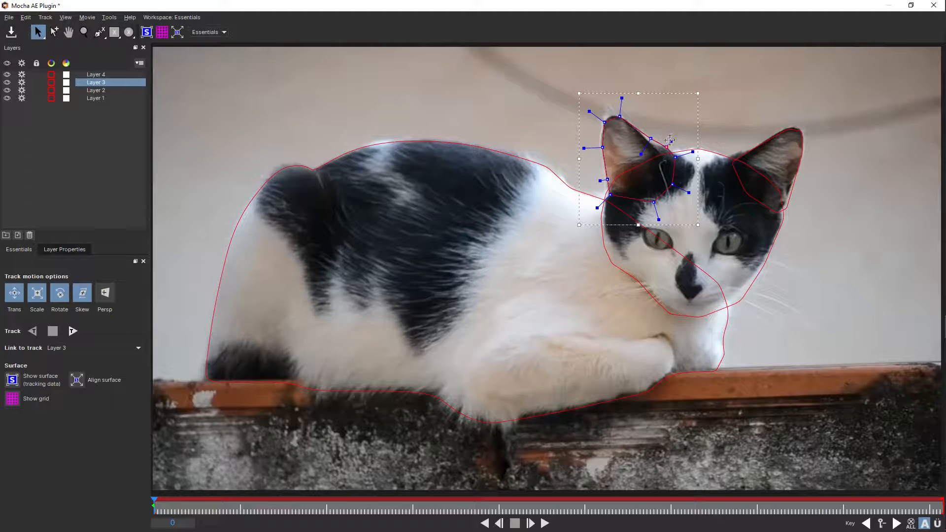
drag(641, 154, 645, 147)
click(741, 299)
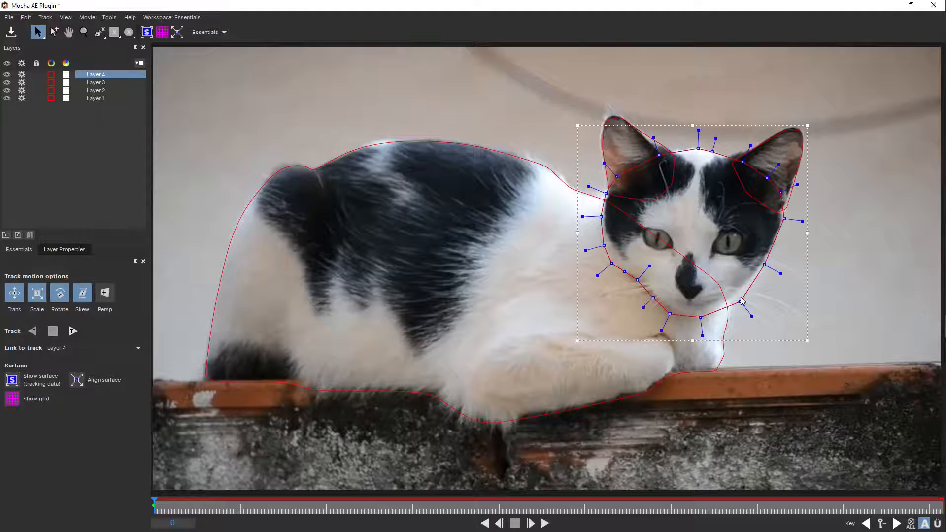
drag(740, 300, 741, 301)
drag(779, 274, 763, 264)
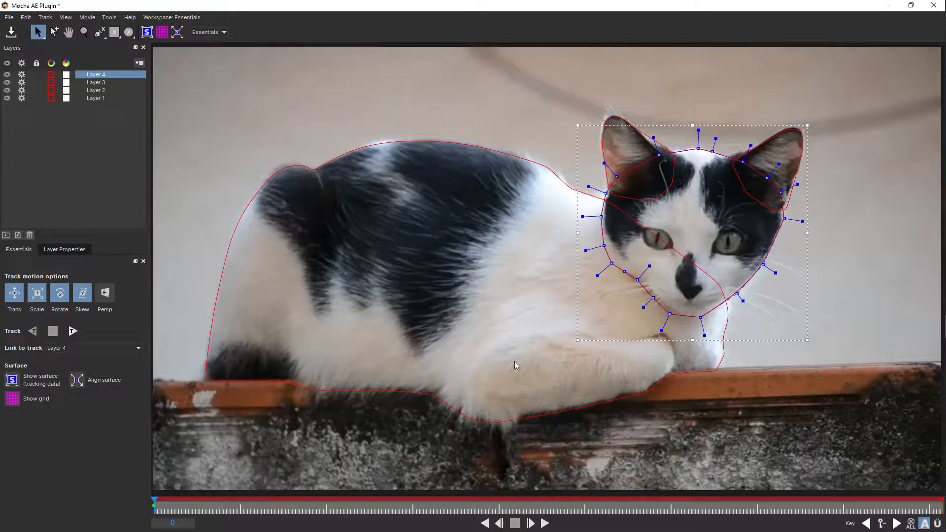
Track the splines forward to frame 9 and shift the whole head spline up to fit the head.
click(75, 332)
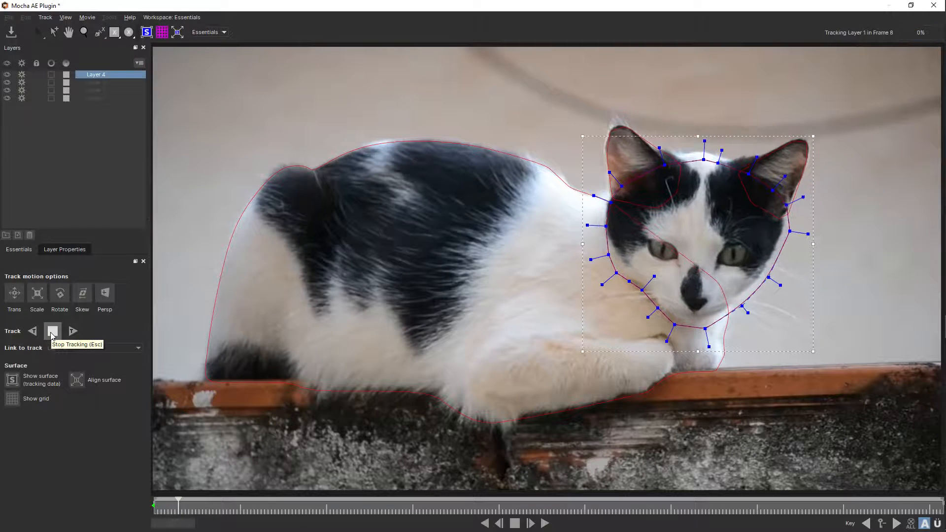
click(52, 331)
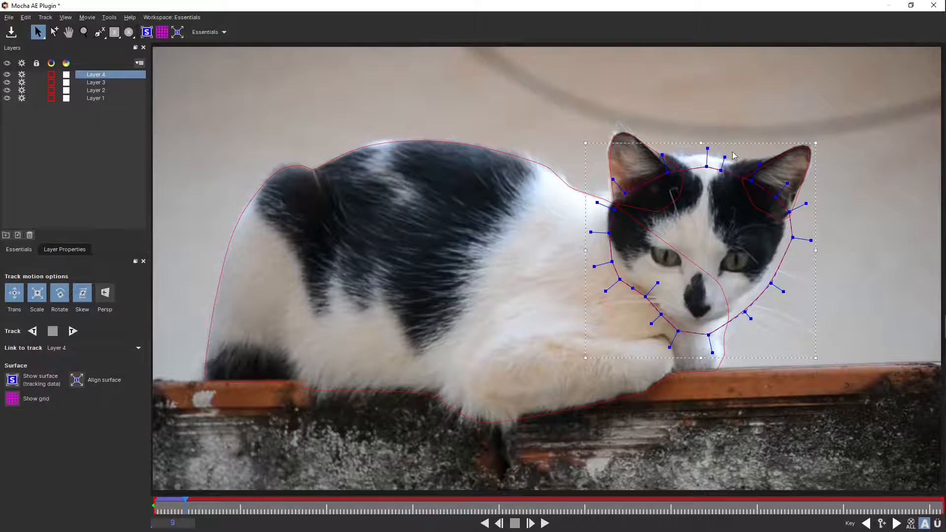
drag(731, 142, 728, 133)
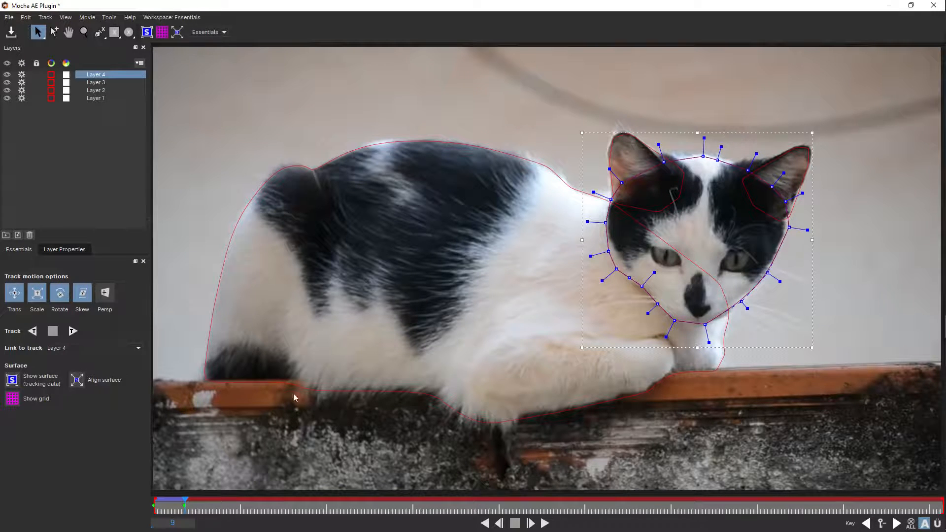
Track the splines backward toward the start of the clip, and track forward again to frame 12.
click(34, 333)
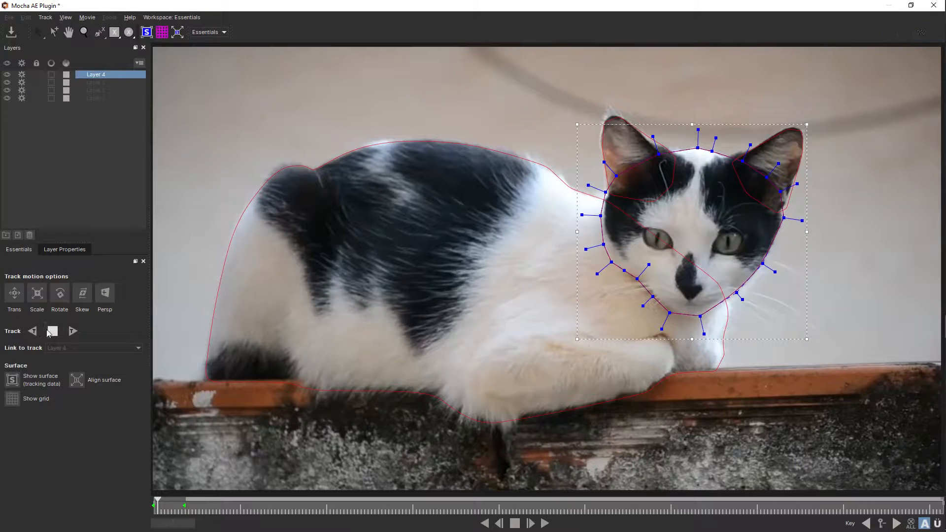
click(73, 331)
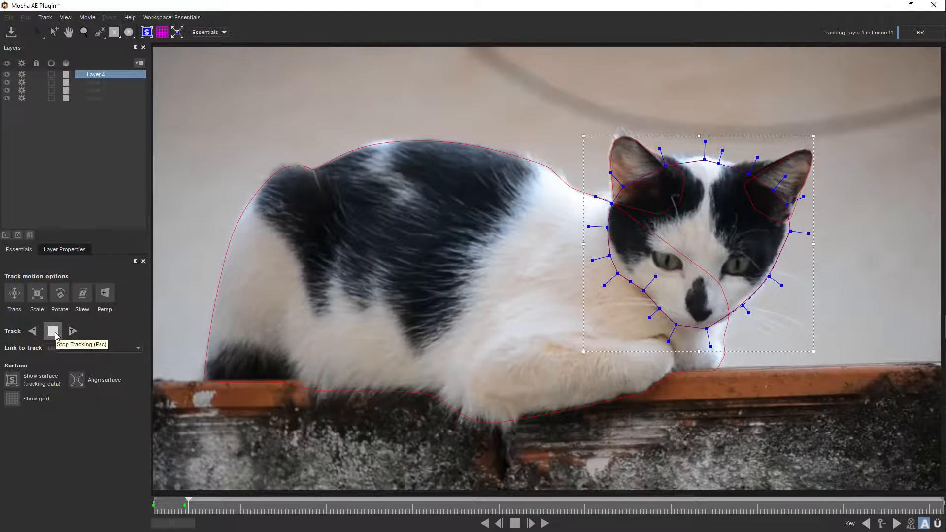
click(55, 335)
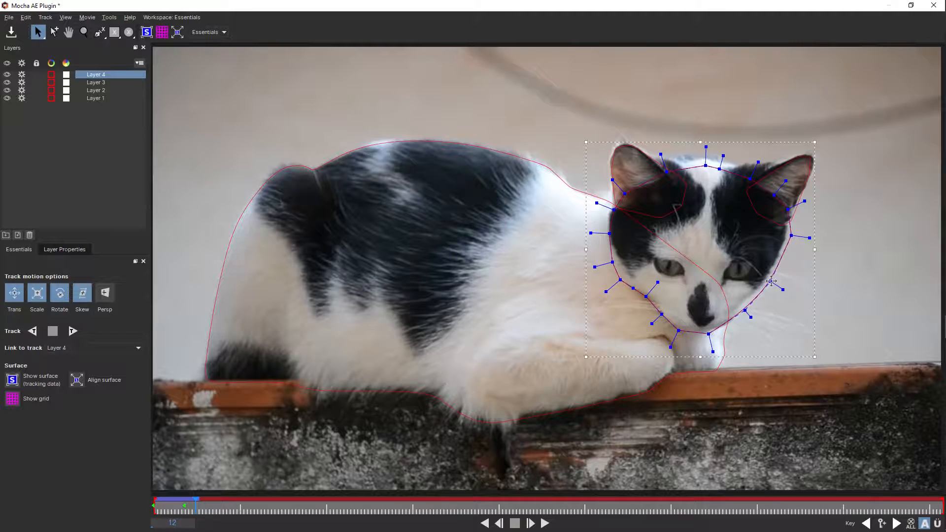
Reshape the head spline at frame 12 along the cheek, forehead and inner bases of both ears.
drag(770, 281, 768, 278)
drag(704, 166, 724, 159)
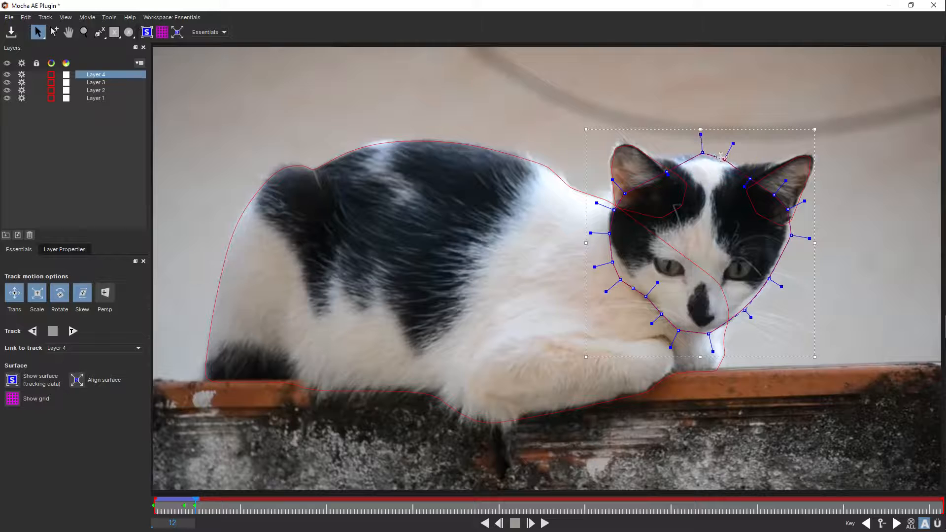
drag(668, 172, 652, 161)
drag(749, 178, 729, 172)
Refine the tip of the Layer 2 ear spline at frame 12 and track the splines forward to frame 31.
click(747, 189)
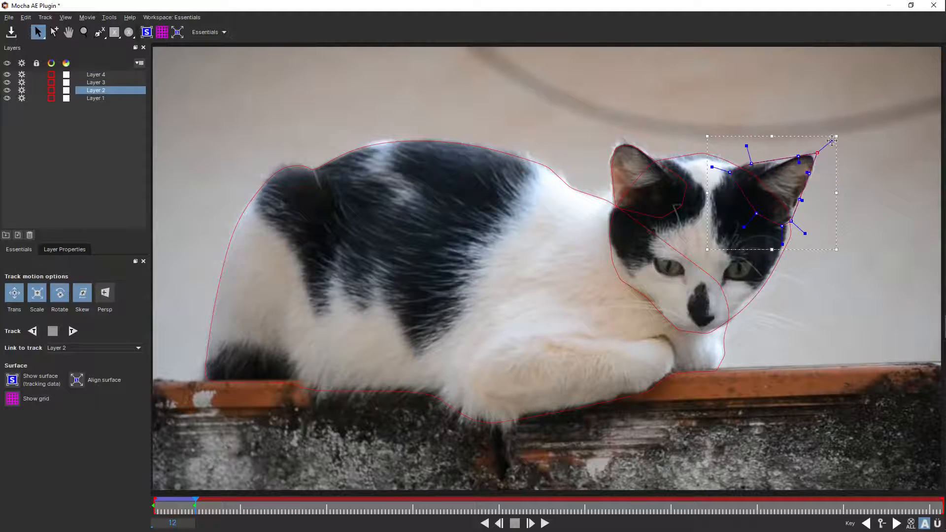
drag(823, 144, 822, 147)
click(73, 331)
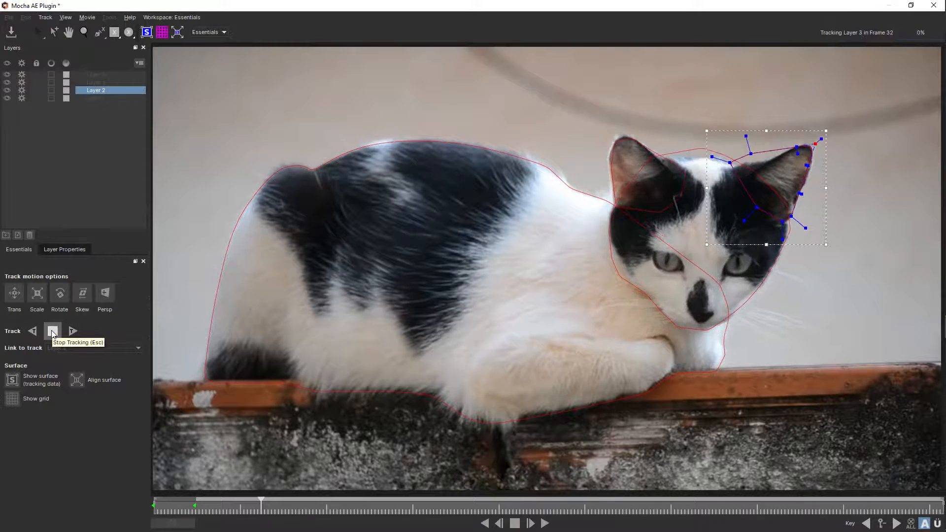
click(52, 333)
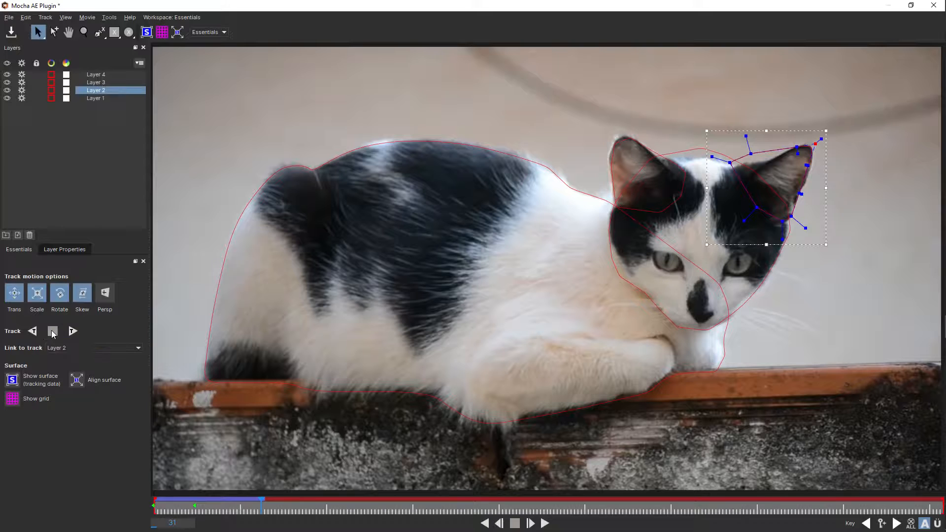
Correct the head spline's points across the forehead between the ears at frame 31.
click(690, 153)
click(706, 156)
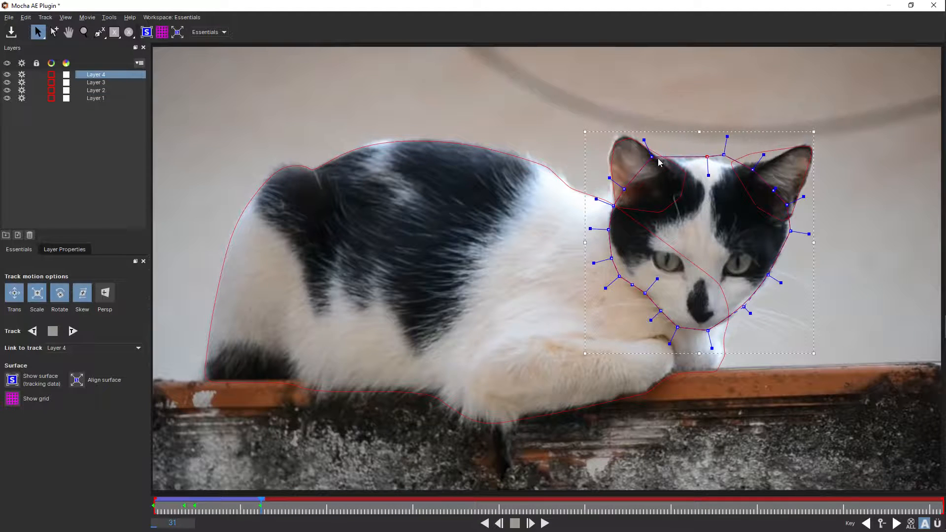
drag(651, 157, 650, 161)
drag(723, 155, 724, 160)
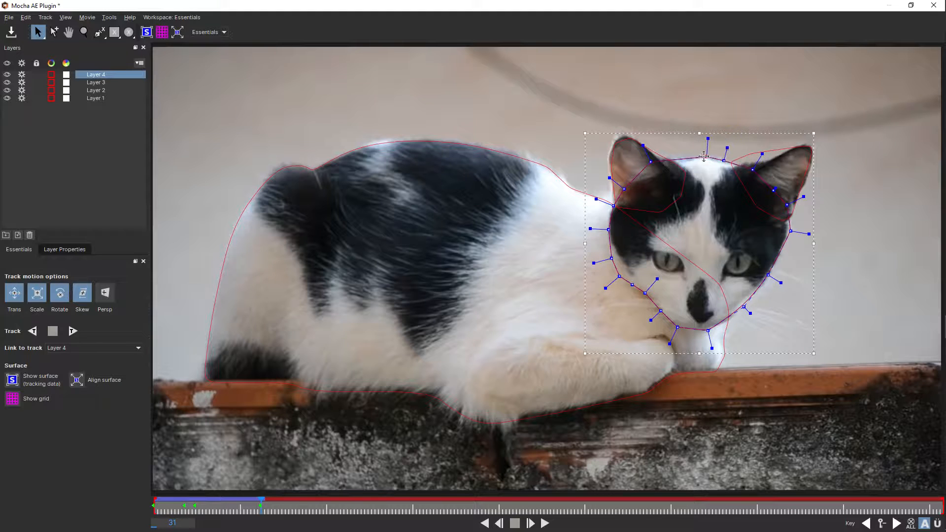
click(705, 156)
Lower the upper edge of the Layer 2 ear spline onto the ear and track forward to frame 34.
click(745, 159)
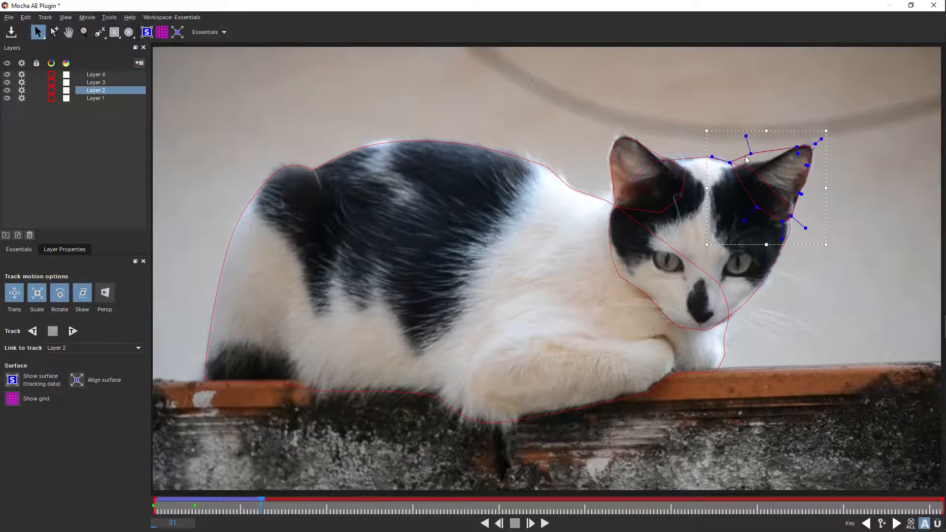
drag(754, 154, 762, 162)
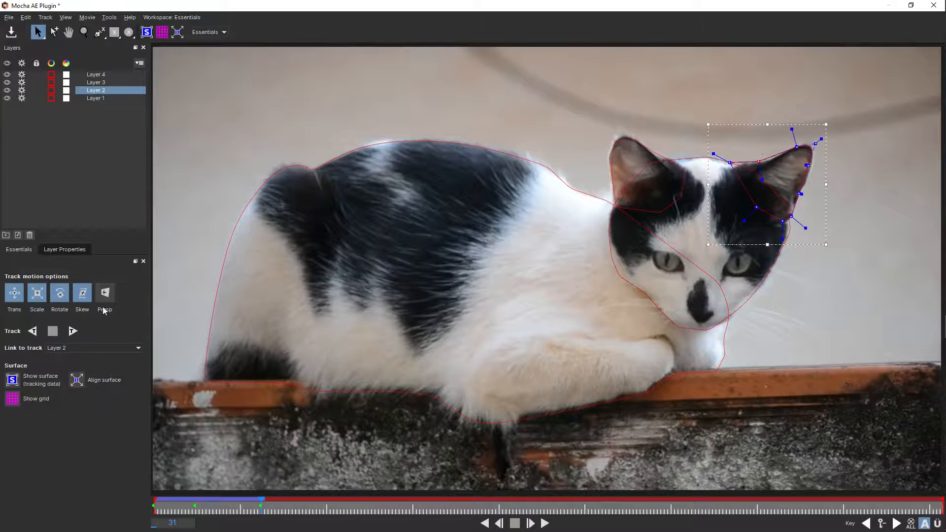
click(73, 331)
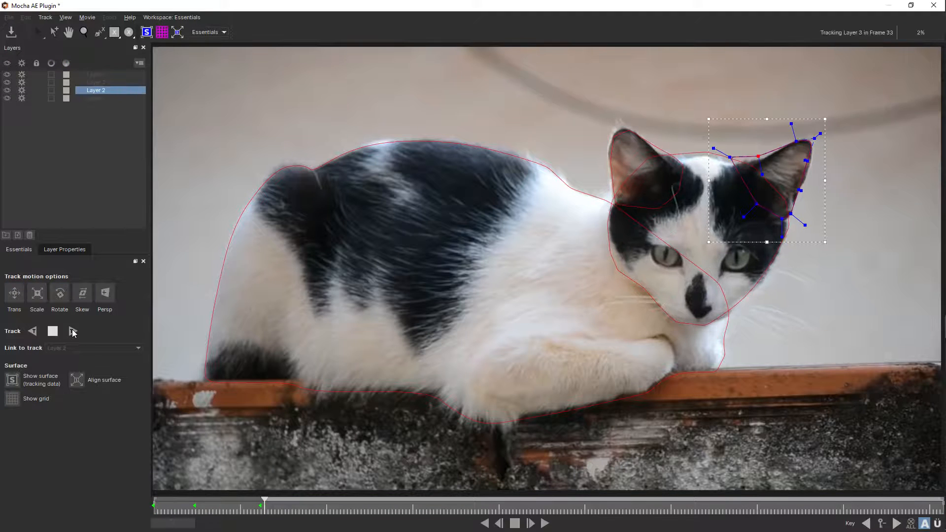
click(53, 331)
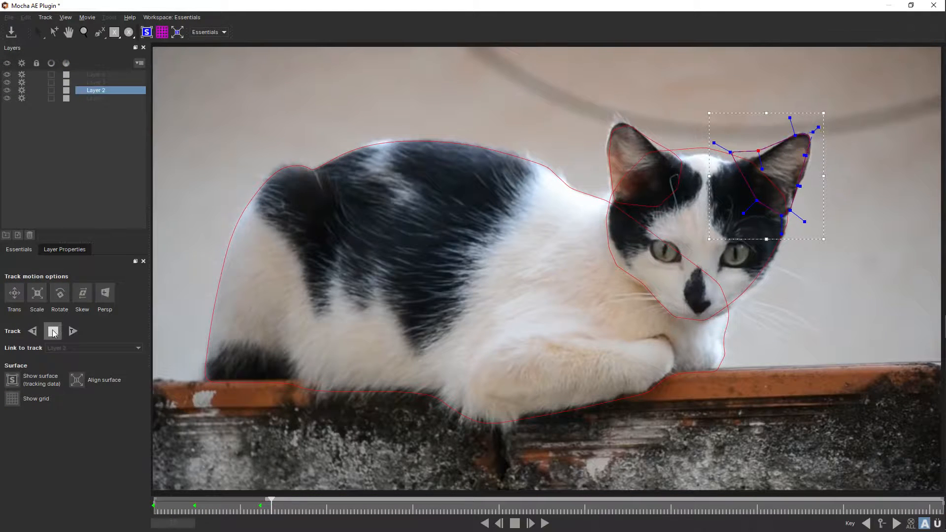
Correct the head spline's forehead and the inner edges of both ear splines at frame 34.
click(695, 152)
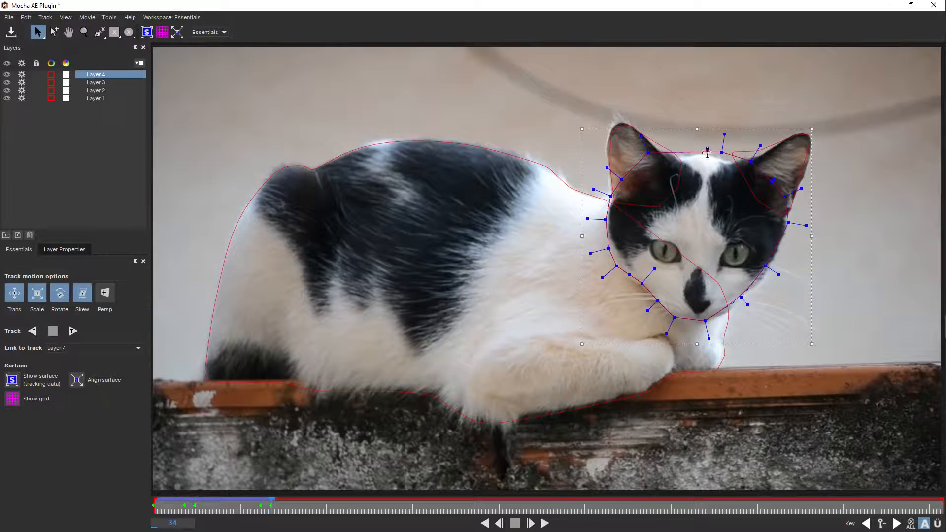
click(662, 153)
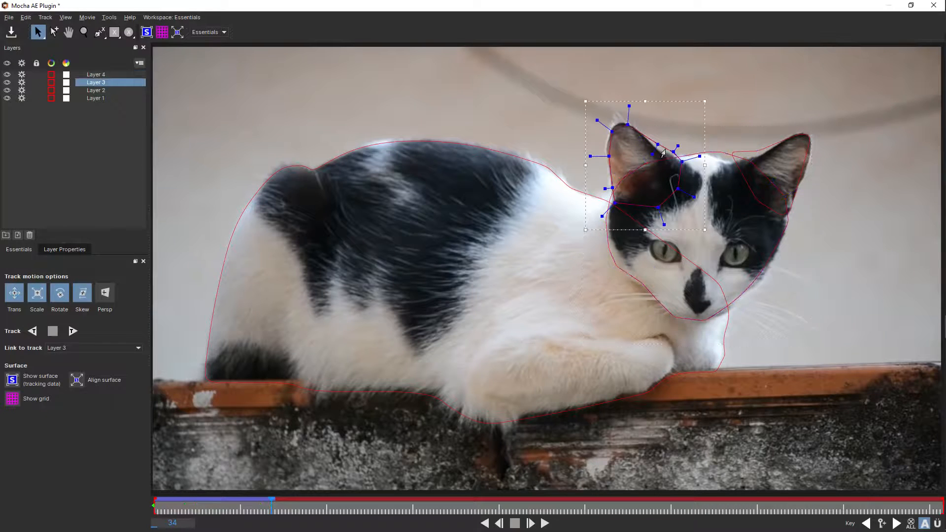
drag(673, 151, 654, 148)
click(748, 159)
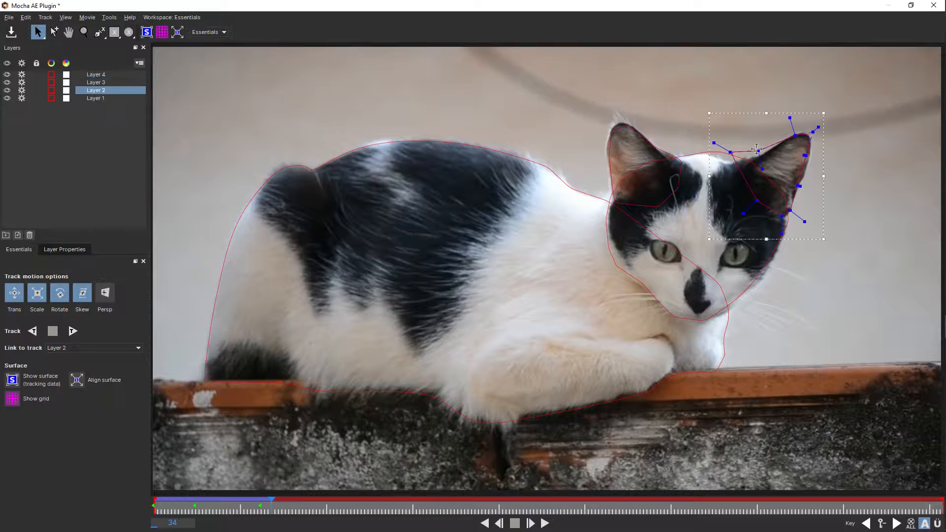
mouse_move(731, 153)
mouse_down()
mouse_move(729, 166)
mouse_move(762, 154)
mouse_move(744, 166)
mouse_move(724, 161)
mouse_up()
click(723, 162)
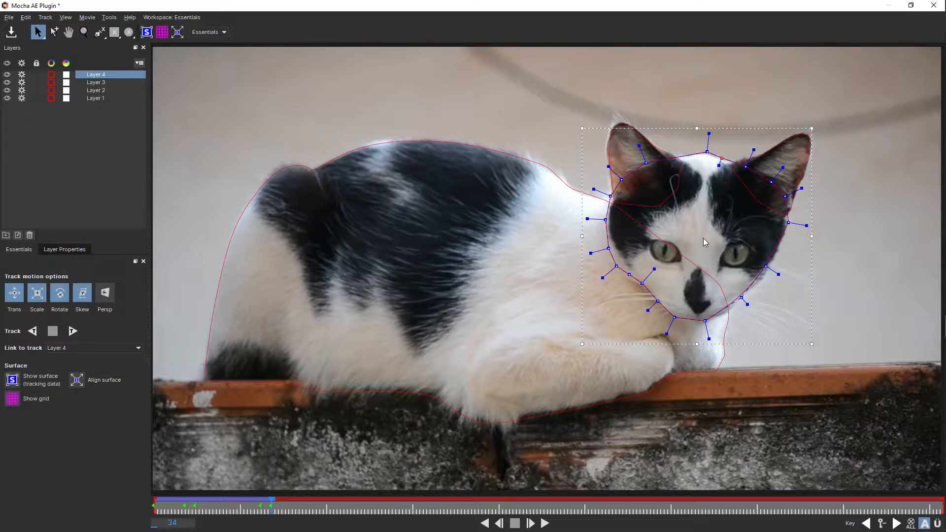
Track forward to frame 46 and adjust the head spline around the cheek and chin.
click(73, 331)
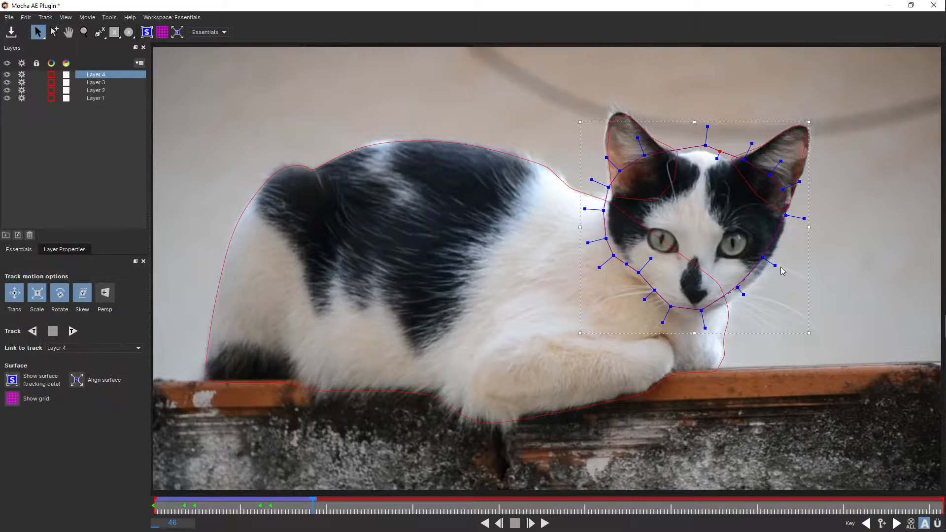
drag(762, 257, 698, 324)
Track forward to frame 74 and refit the head spline along the inner cheek, ear bases and forehead.
click(72, 331)
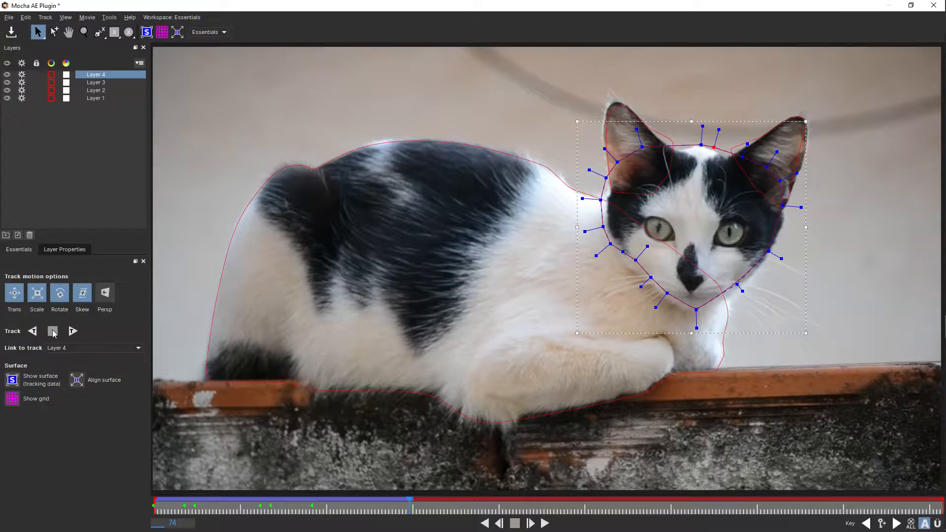
mouse_move(635, 260)
mouse_down()
mouse_move(633, 270)
mouse_move(620, 257)
mouse_up()
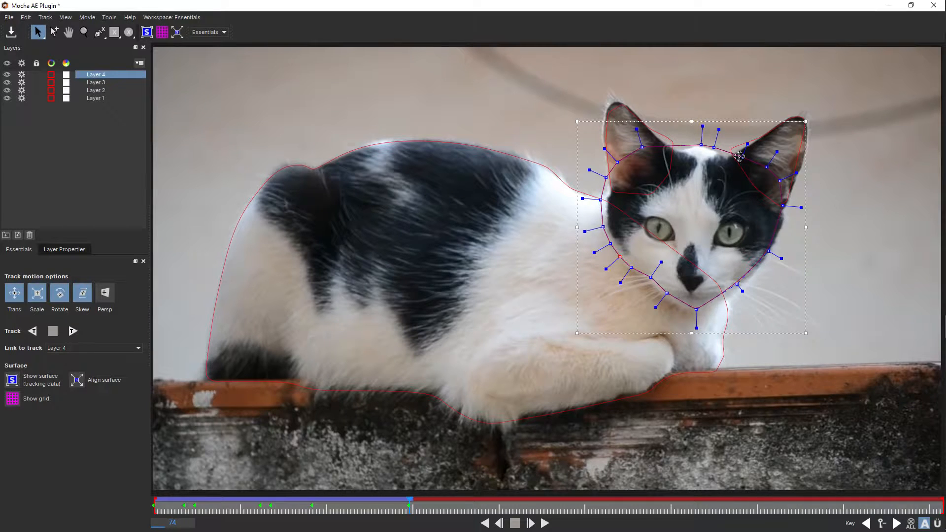
drag(742, 157, 739, 162)
drag(642, 147, 688, 149)
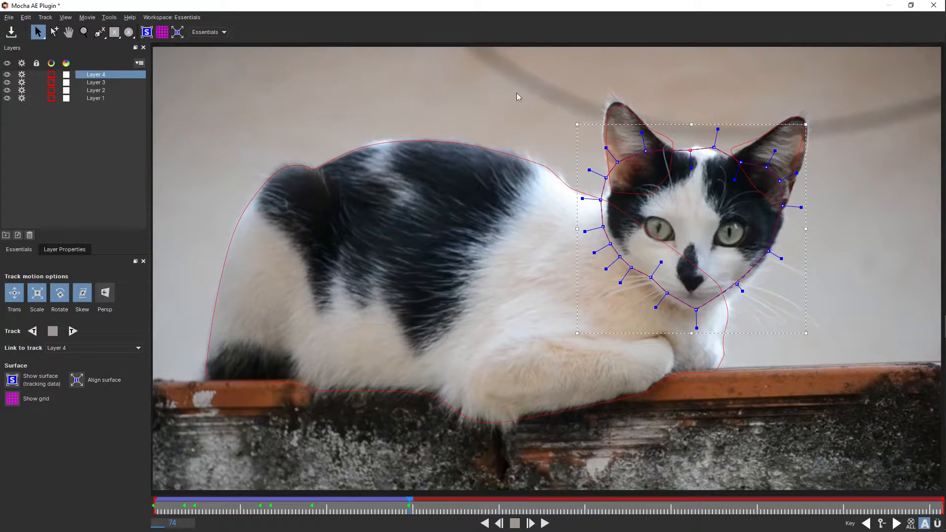
Save the Mocha project and close the plugin to return to After Effects.
click(9, 17)
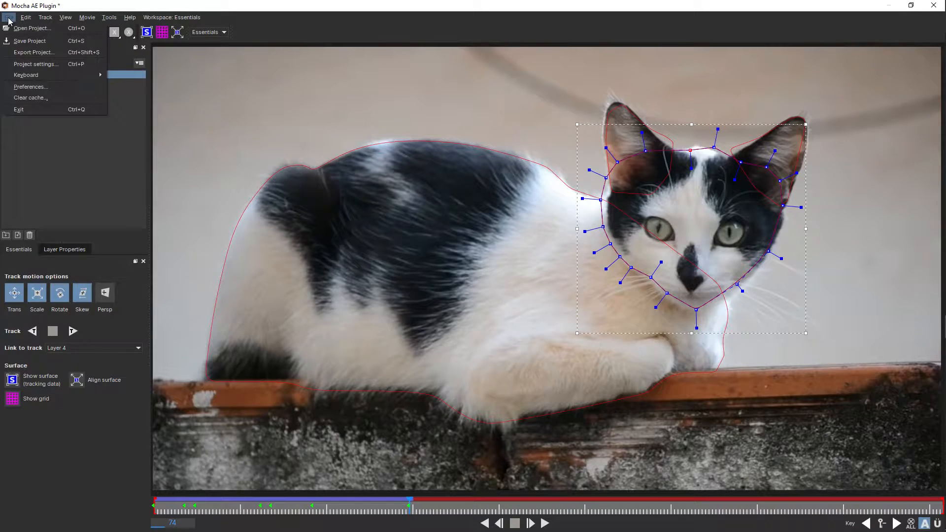
click(27, 42)
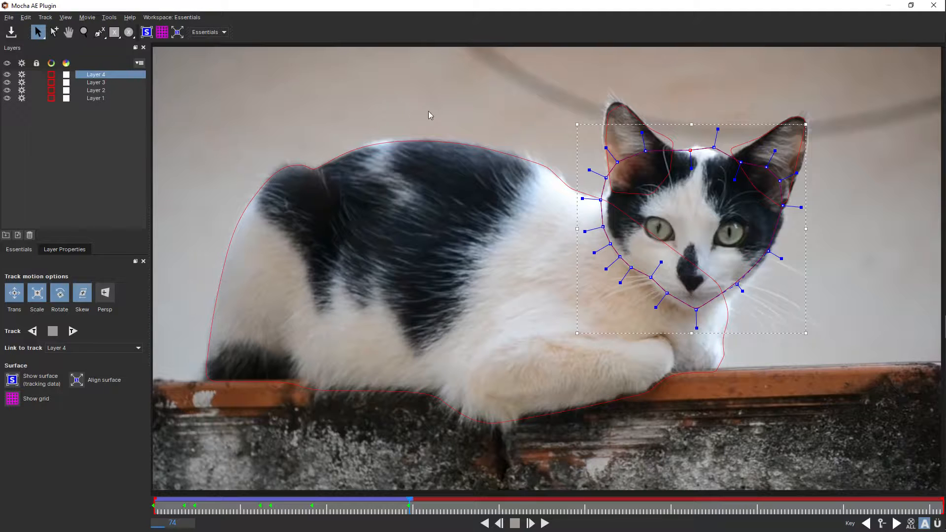
click(933, 5)
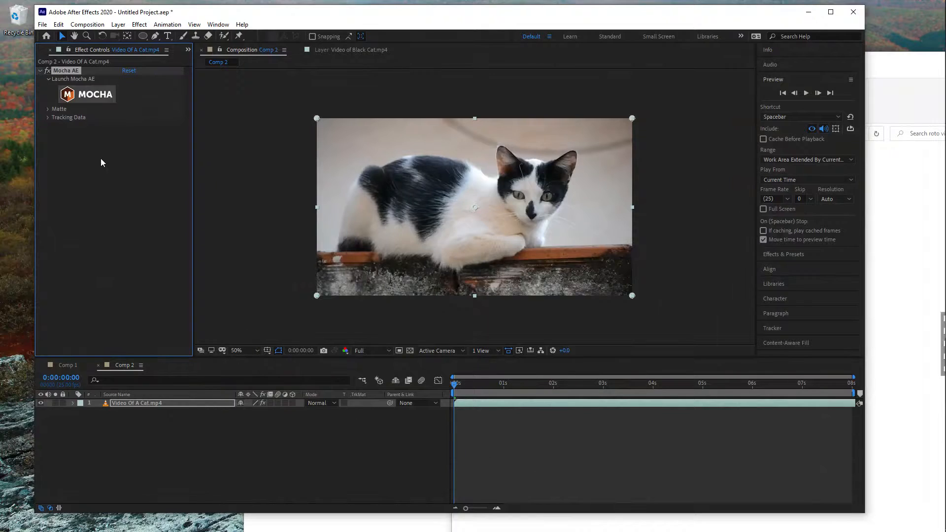
Create After Effects masks from the Mocha AE matte splines to cut the cat out of its background.
click(48, 109)
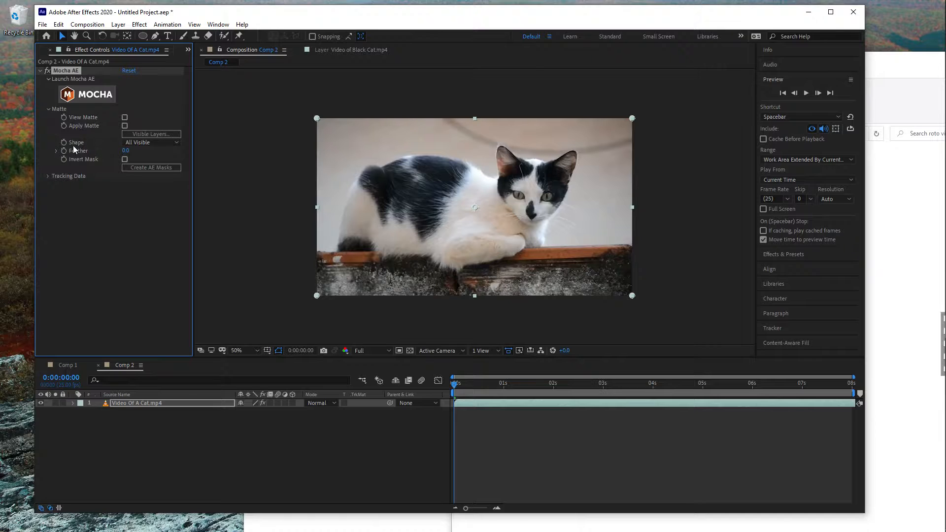
click(48, 176)
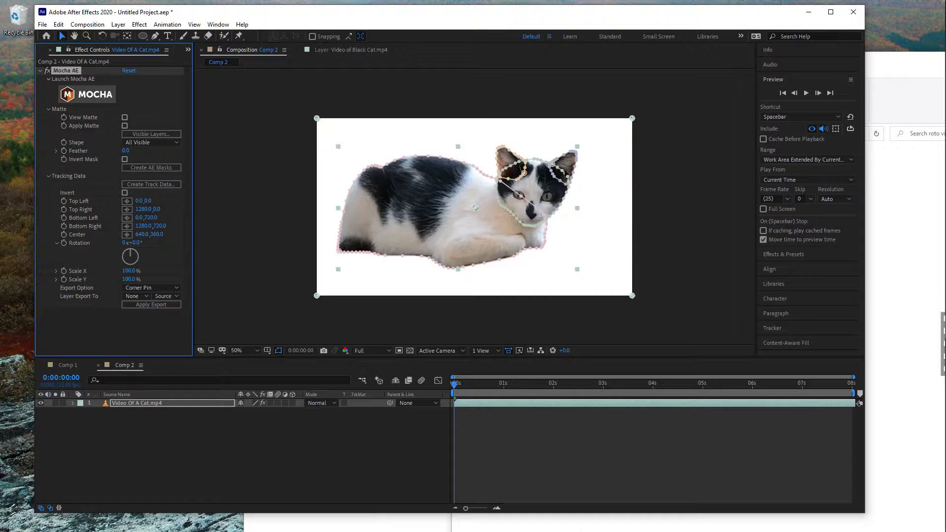
click(692, 234)
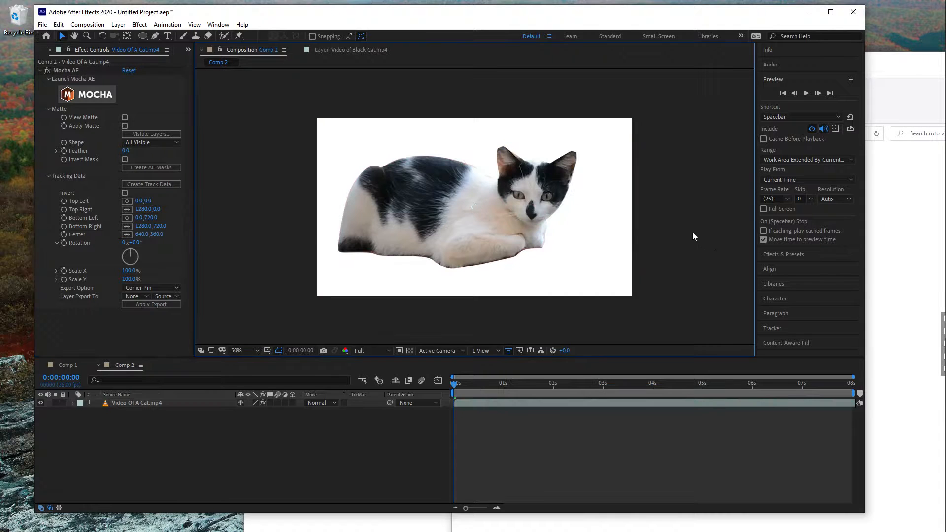
mouse_move(458, 385)
mouse_down()
mouse_move(486, 383)
mouse_move(451, 381)
mouse_move(488, 383)
mouse_move(457, 383)
mouse_up()
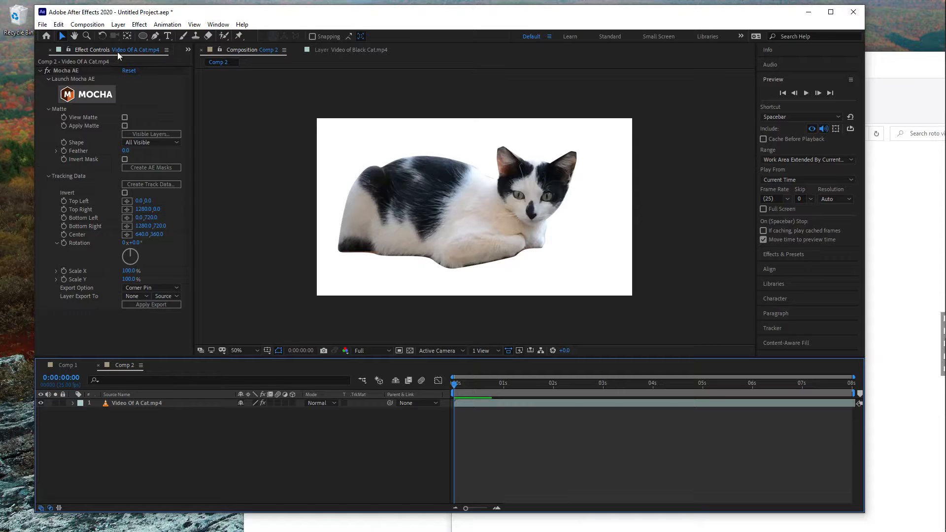
Add the purple starry galaxy image beneath the cat video layer and scale it to 28%.
click(166, 50)
key(Escape)
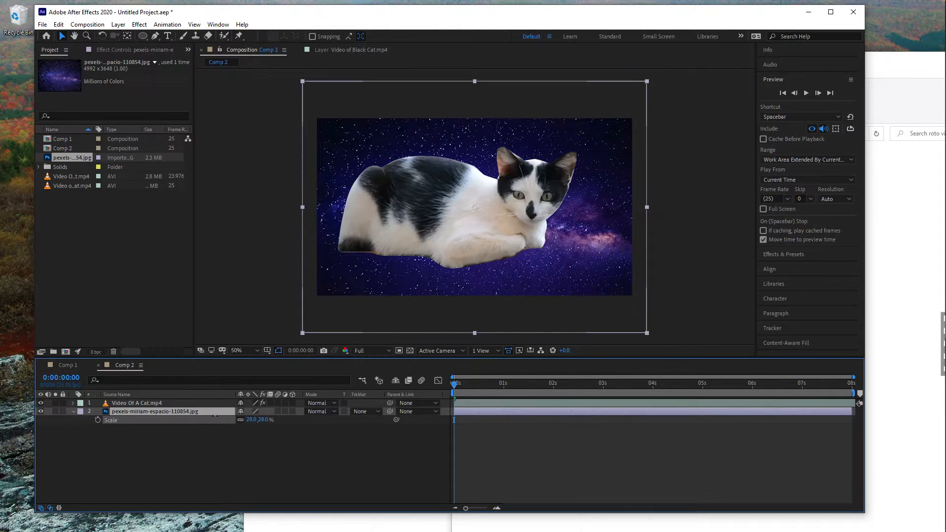
mouse_move(458, 391)
mouse_down()
mouse_move(491, 385)
mouse_move(449, 385)
mouse_up()
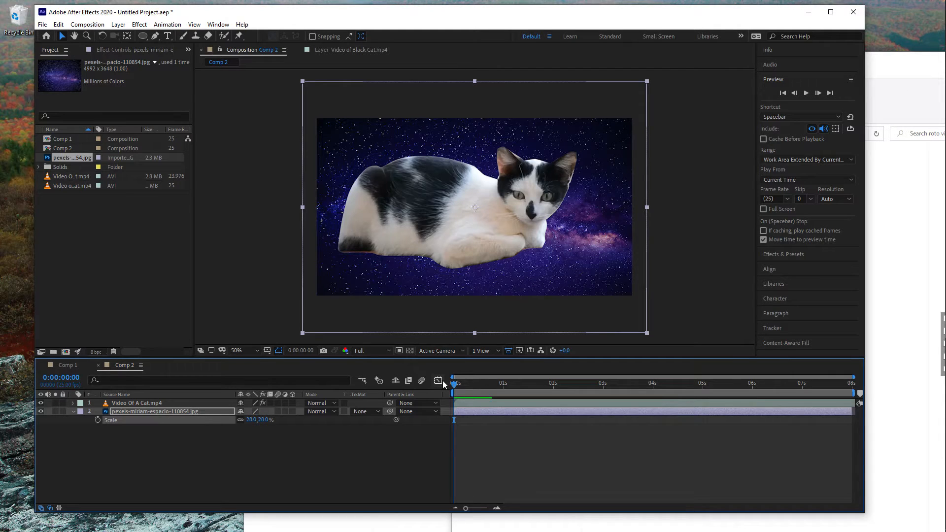
click(136, 463)
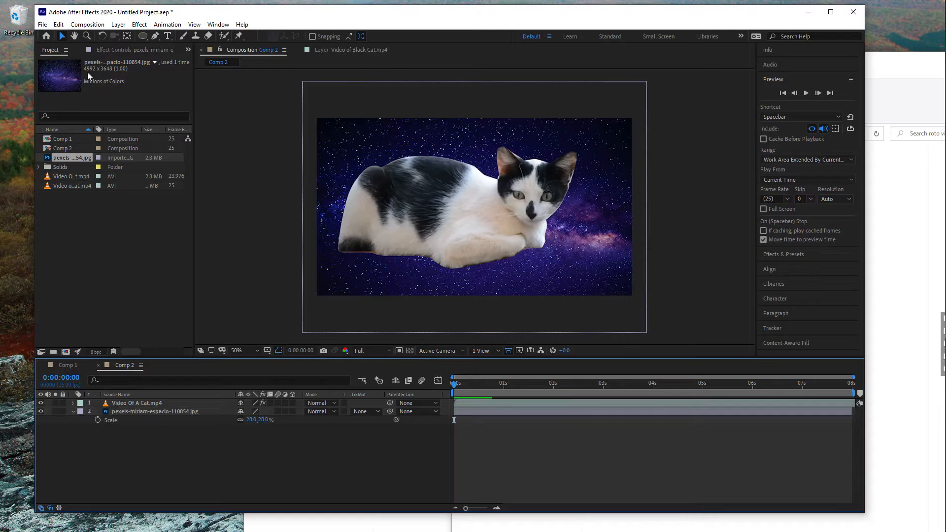
Create a new composition named "main comp" with the DVCPRO HD 720 25 preset and an 8-second duration.
click(87, 24)
click(99, 33)
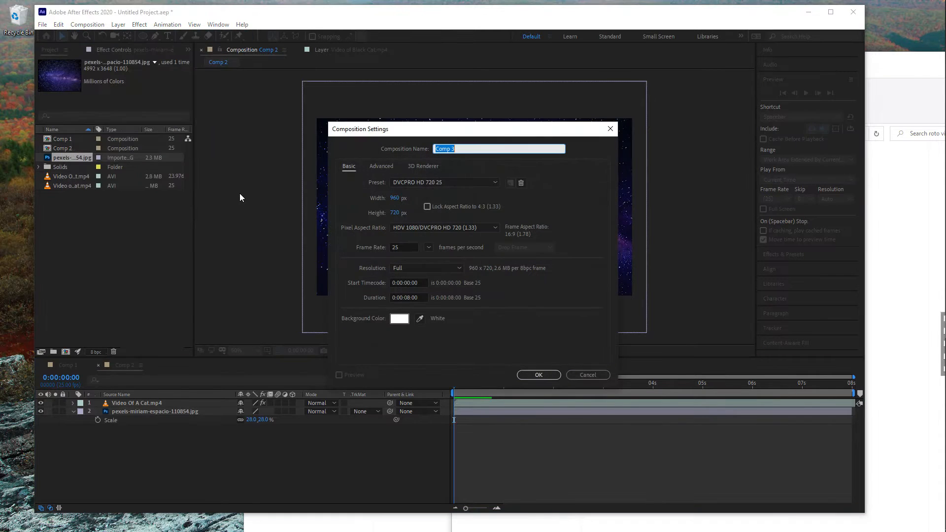
text(main comp)
key(Return)
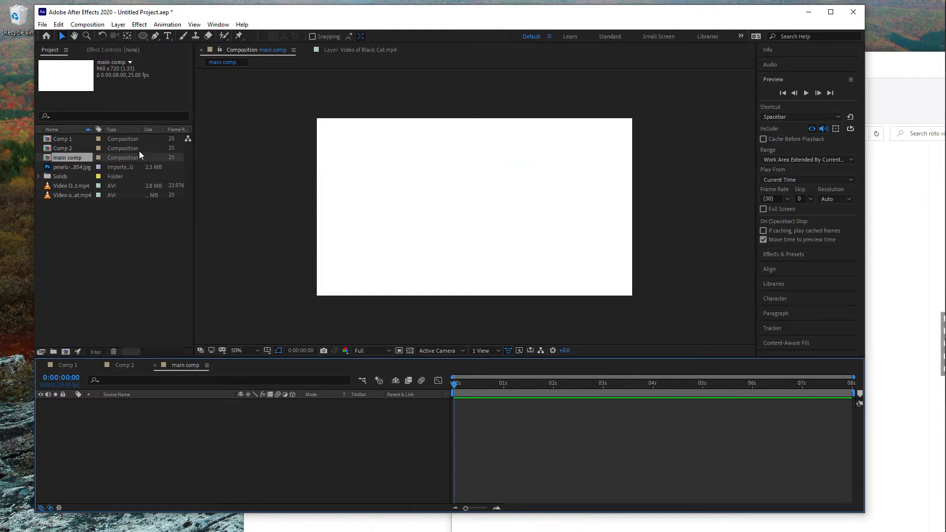
Place Comp 1 and Comp 2 in main comp in sequence, cutting between them at about 1.6 seconds, and preview the transition.
drag(62, 139, 463, 200)
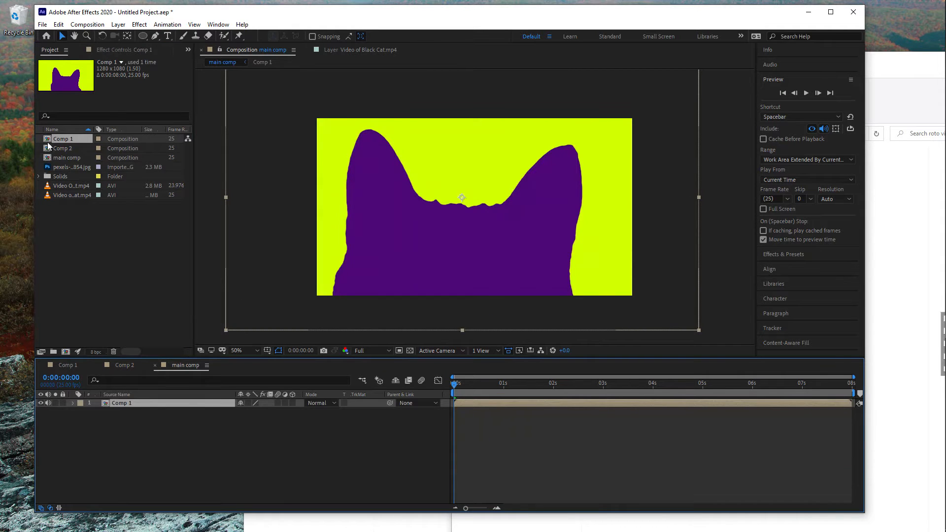
drag(49, 146, 575, 421)
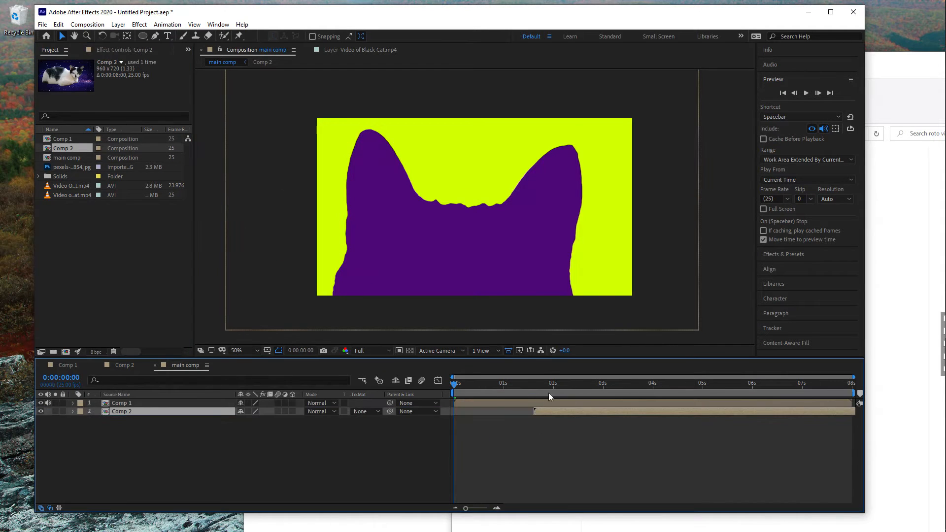
drag(469, 385, 567, 384)
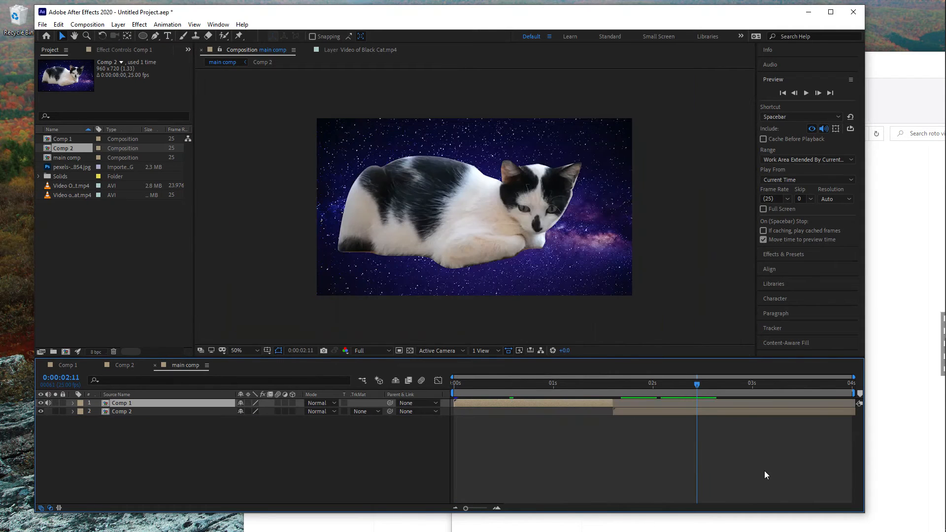
drag(687, 388, 457, 380)
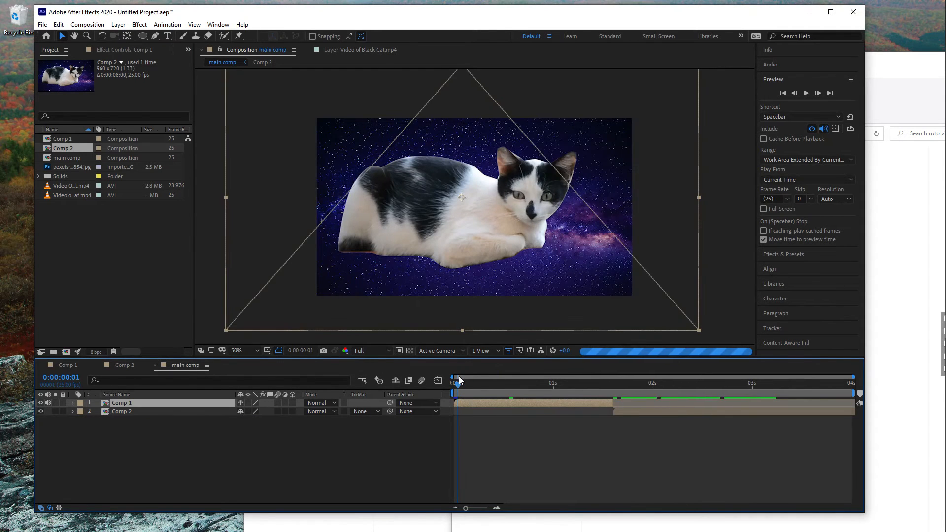
drag(485, 383, 550, 419)
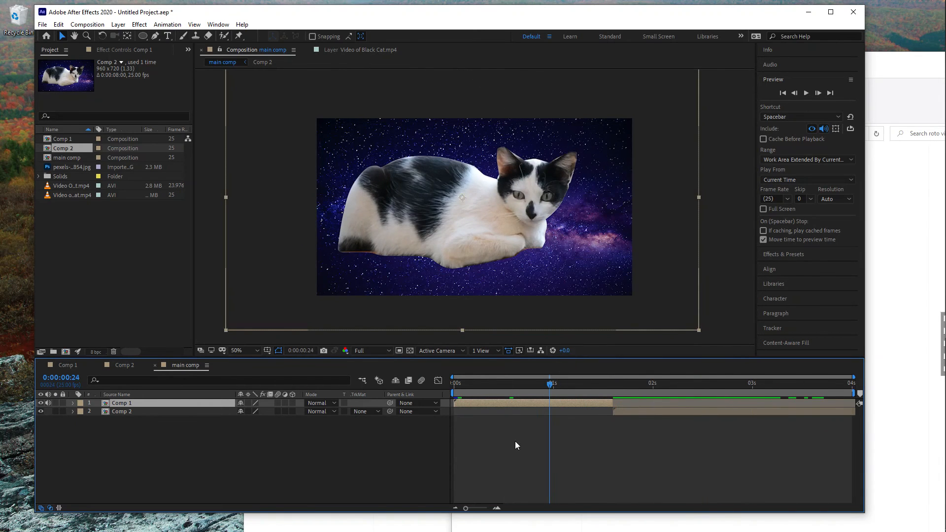